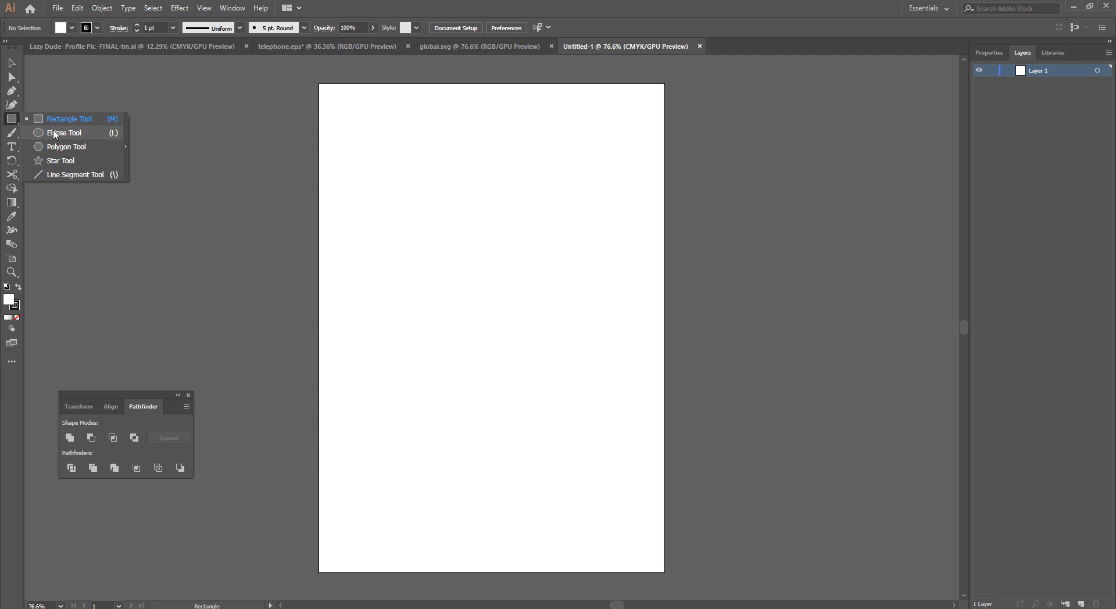
# Step: Draw a tall rectangle about 82 px wide and 373 px high, and fully round all its corners to about 41 px
pyautogui.click(49, 122)
pyautogui.hotkey('ctrl', 'space')
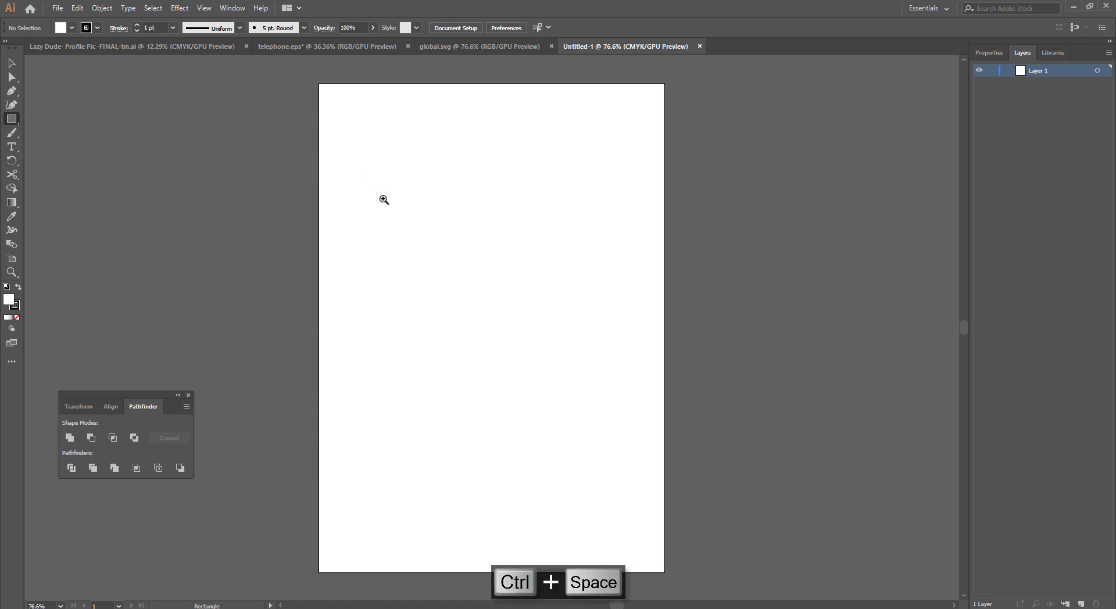
pyautogui.click(380, 201)
pyautogui.moveTo(447, 188)
pyautogui.mouseDown()
pyautogui.moveTo(562, 381)
pyautogui.moveTo(506, 453)
pyautogui.mouseUp()
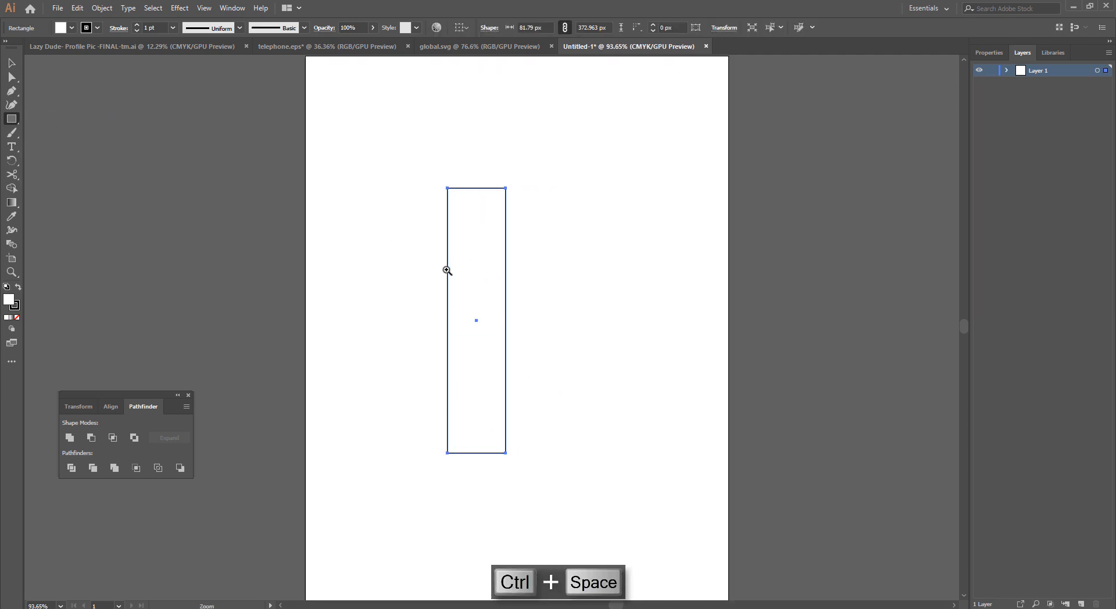
pyautogui.hotkey('ctrl', 'space')
pyautogui.click(446, 269)
pyautogui.moveTo(456, 179); pyautogui.dragTo(493, 346)
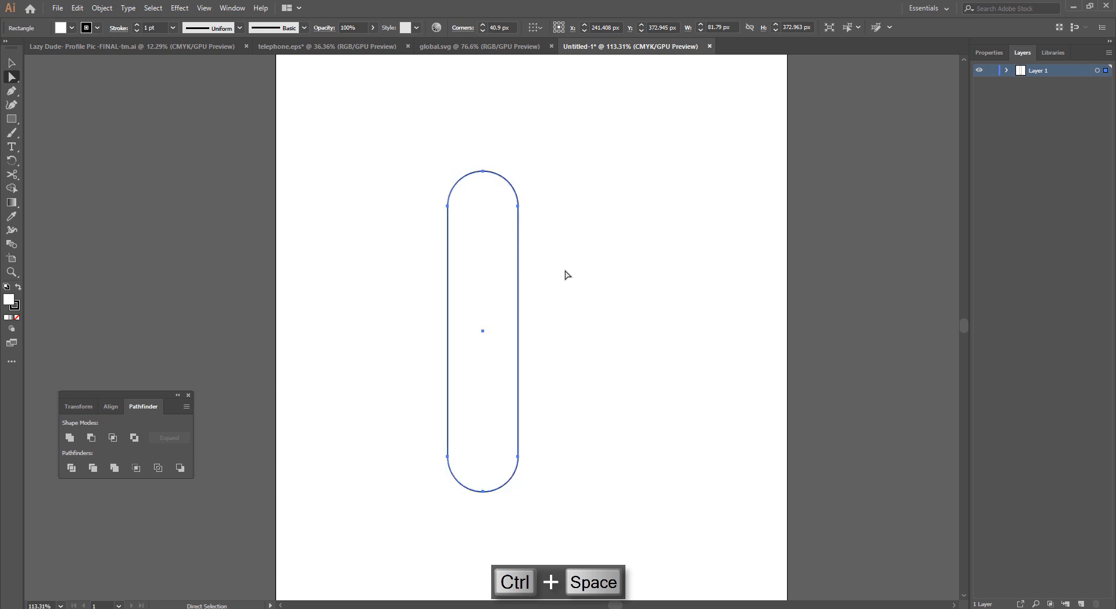
# Step: Shift the two side anchor points just below the rounded top to the right, slanting the shape to about 133 px overall width
pyautogui.click(565, 274)
pyautogui.moveTo(341, 147); pyautogui.dragTo(633, 314)
pyautogui.click(604, 291)
pyautogui.moveTo(438, 168); pyautogui.dragTo(612, 340)
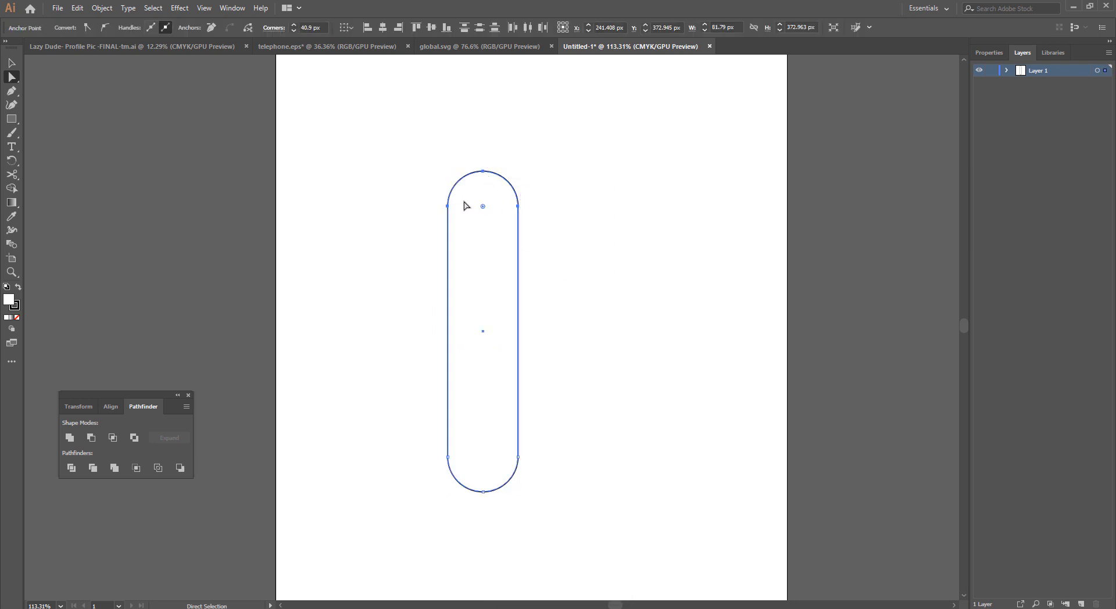
pyautogui.moveTo(425, 194); pyautogui.dragTo(578, 233)
pyautogui.moveTo(518, 206); pyautogui.dragTo(562, 213)
pyautogui.click(599, 220)
pyautogui.hotkey('ctrl', 'space')
pyautogui.moveTo(568, 286); pyautogui.dragTo(539, 295)
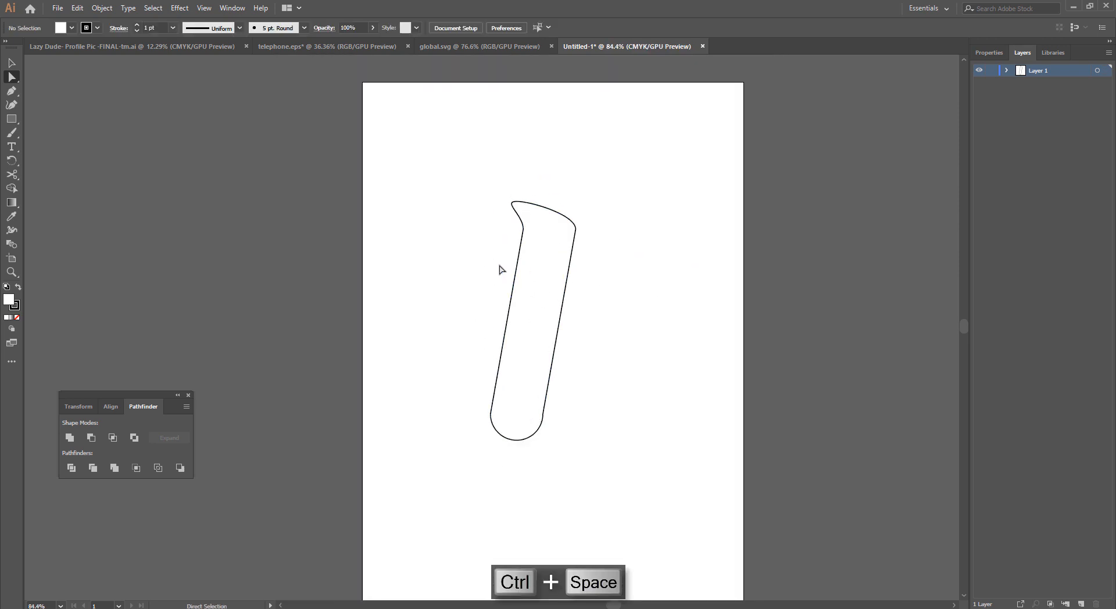
# Step: Scale the slanted shape down proportionally to about 73 px wide and 205 px high
pyautogui.press('v')
pyautogui.moveTo(444, 229); pyautogui.dragTo(680, 436)
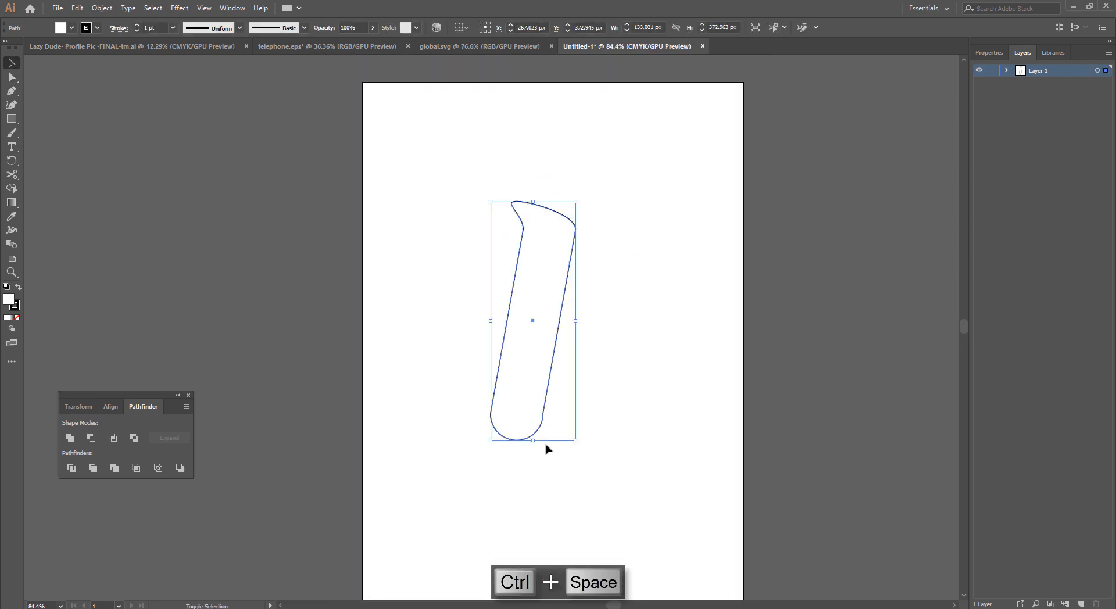
pyautogui.moveTo(532, 443); pyautogui.dragTo(594, 367)
pyautogui.hotkey('ctrl', 'space')
pyautogui.moveTo(541, 332); pyautogui.dragTo(600, 369)
pyautogui.click(654, 335)
pyautogui.hotkey('ctrl', 'space')
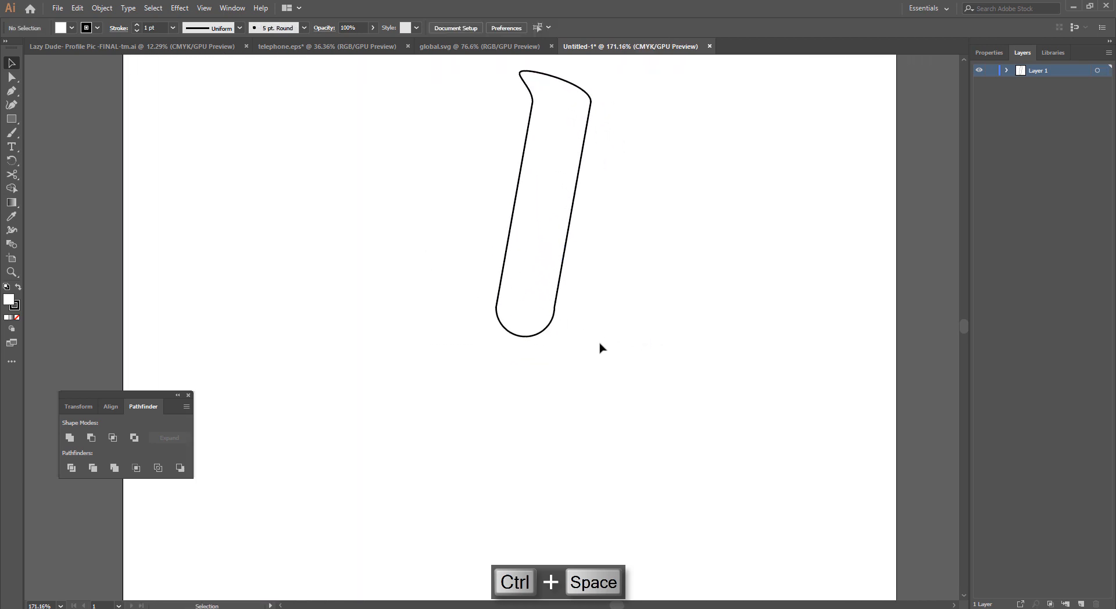
# Step: Remove the slanted shape's stroke and give it a bright red fill
pyautogui.moveTo(423, 194); pyautogui.dragTo(575, 335)
pyautogui.press('space')
pyautogui.moveTo(628, 320); pyautogui.dragTo(630, 386)
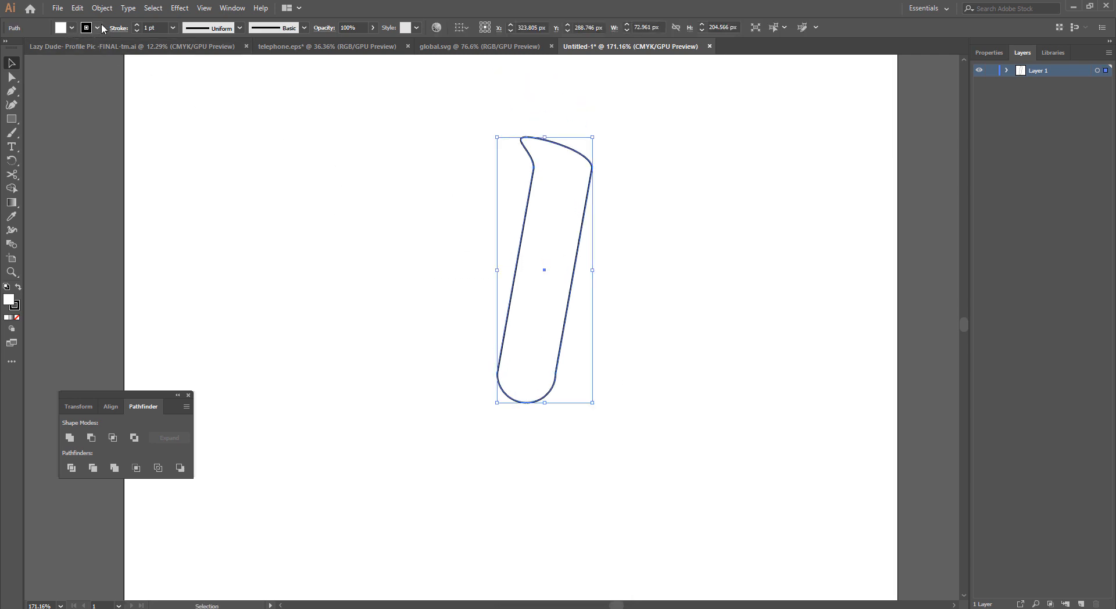
pyautogui.click(98, 27)
pyautogui.click(8, 49)
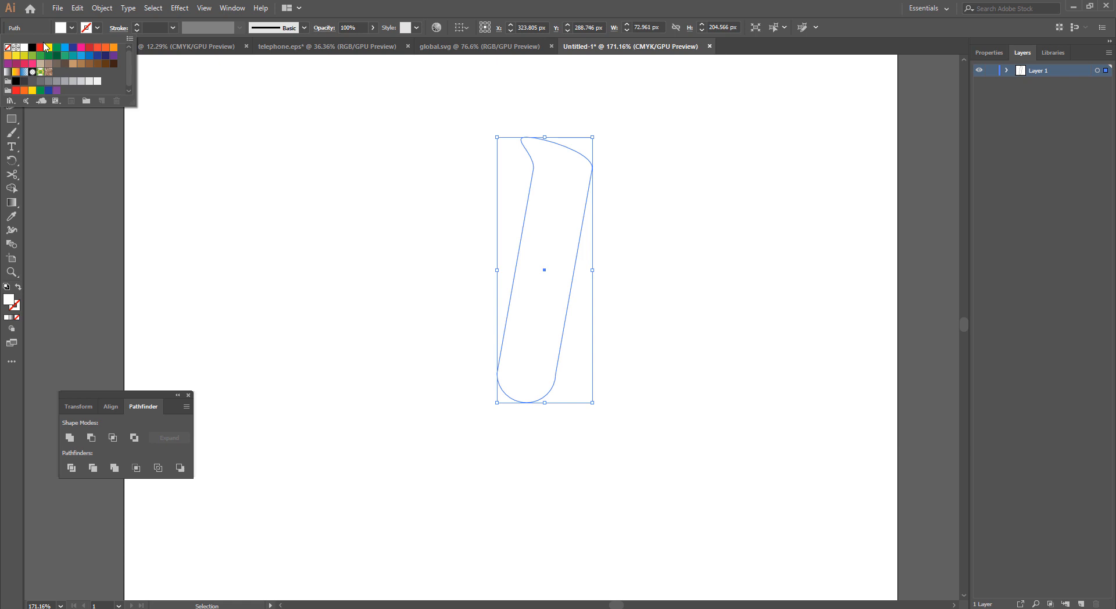
pyautogui.click(71, 28)
pyautogui.click(40, 49)
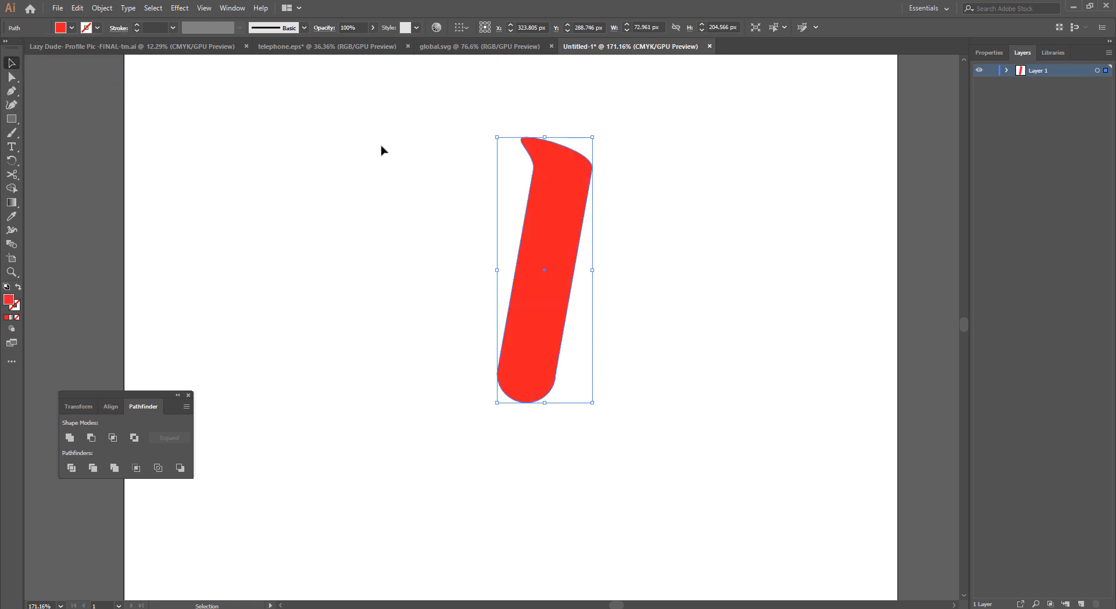
pyautogui.click(682, 424)
# Step: Make a copy of the red shape rotated 90° around a pivot point placed just below its rounded end
pyautogui.hotkey('ctrl', 'space')
pyautogui.moveTo(588, 379); pyautogui.dragTo(538, 371)
pyautogui.moveTo(493, 297); pyautogui.dragTo(484, 253)
pyautogui.click(484, 253)
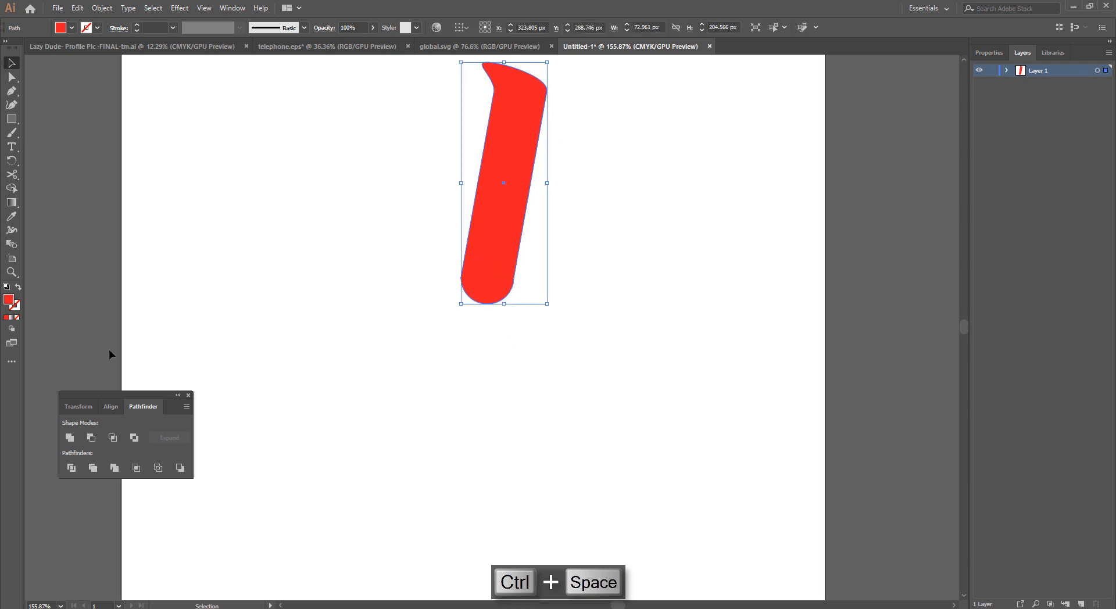
pyautogui.click(12, 161)
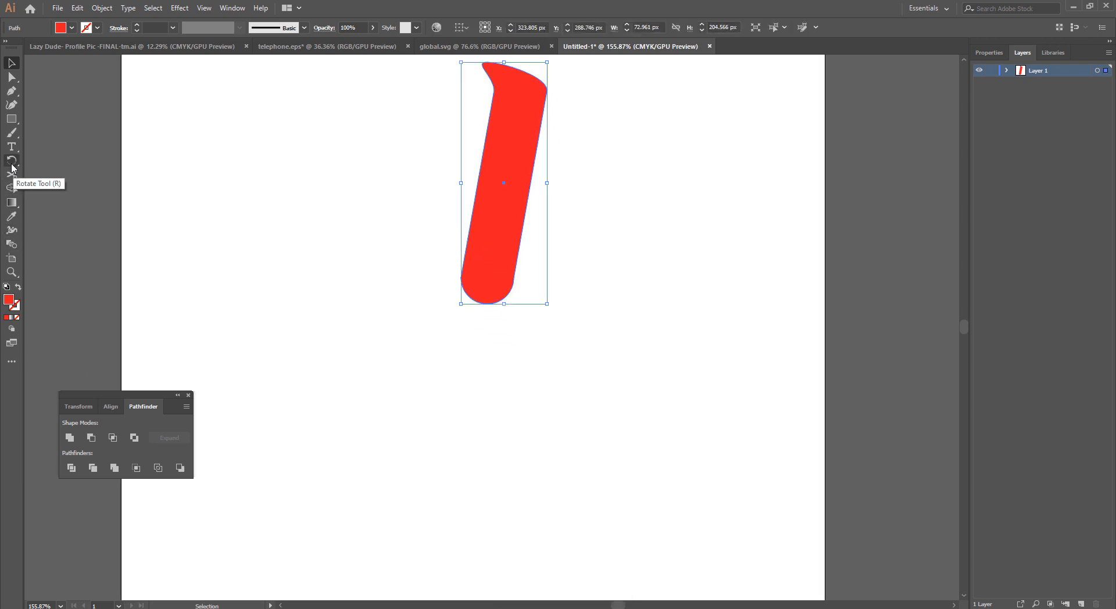
pyautogui.keyDown('alt'); pyautogui.click(482, 378); pyautogui.keyUp('alt')
pyautogui.click(535, 283)
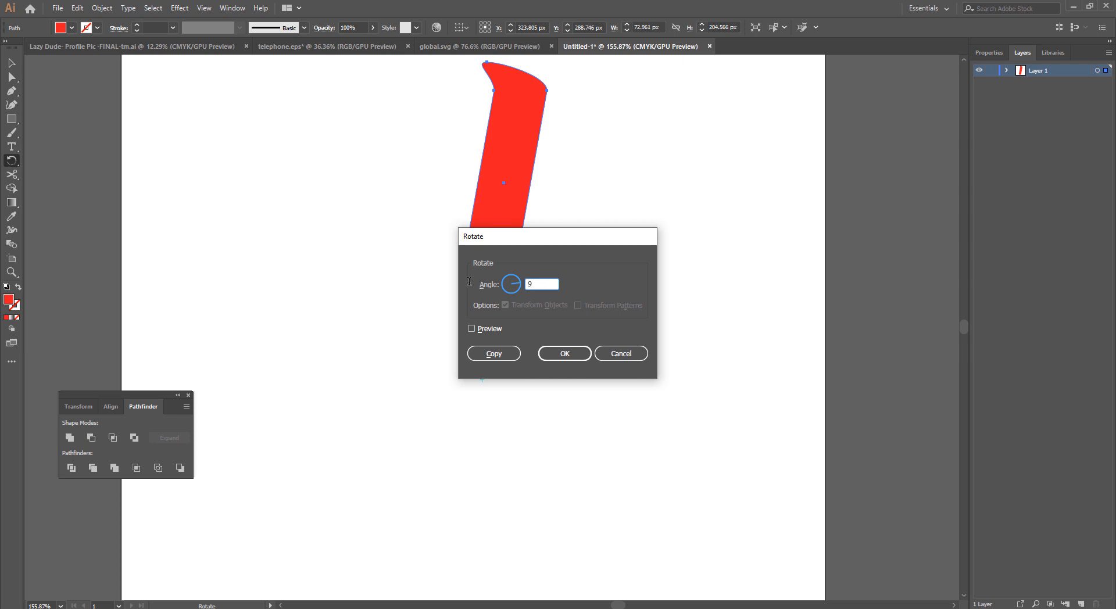
pyautogui.click(471, 329)
pyautogui.click(491, 353)
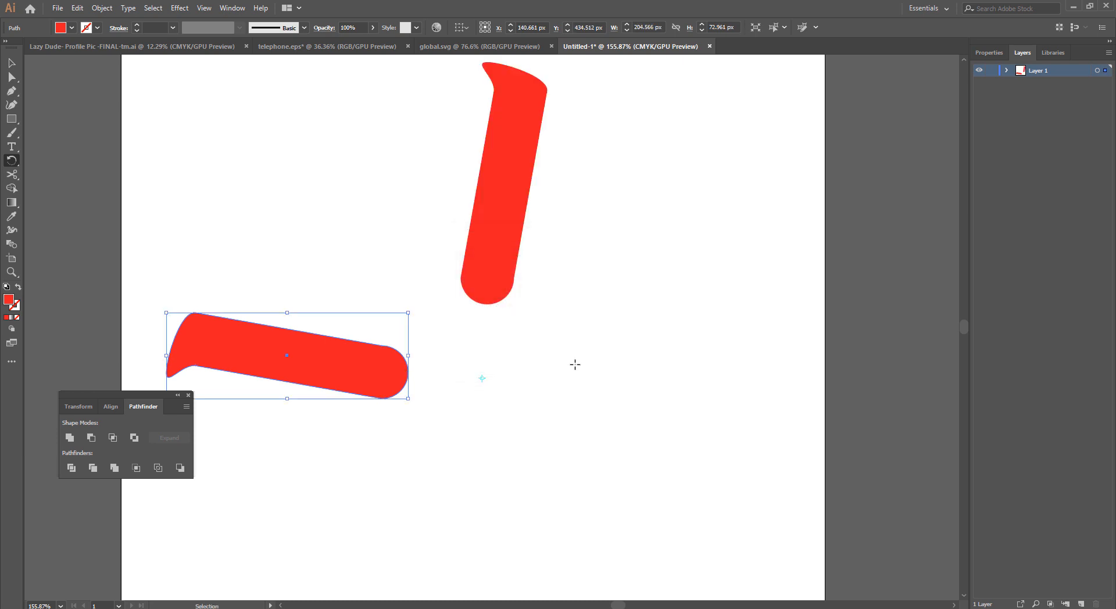
# Step: Repeat the rotated copy twice to complete a ring of four arms around the pivot
pyautogui.hotkey('ctrl', 'd')
pyautogui.hotkey('ctrl', 'd')
pyautogui.hotkey('ctrl', 'space')
pyautogui.moveTo(531, 368); pyautogui.dragTo(441, 356)
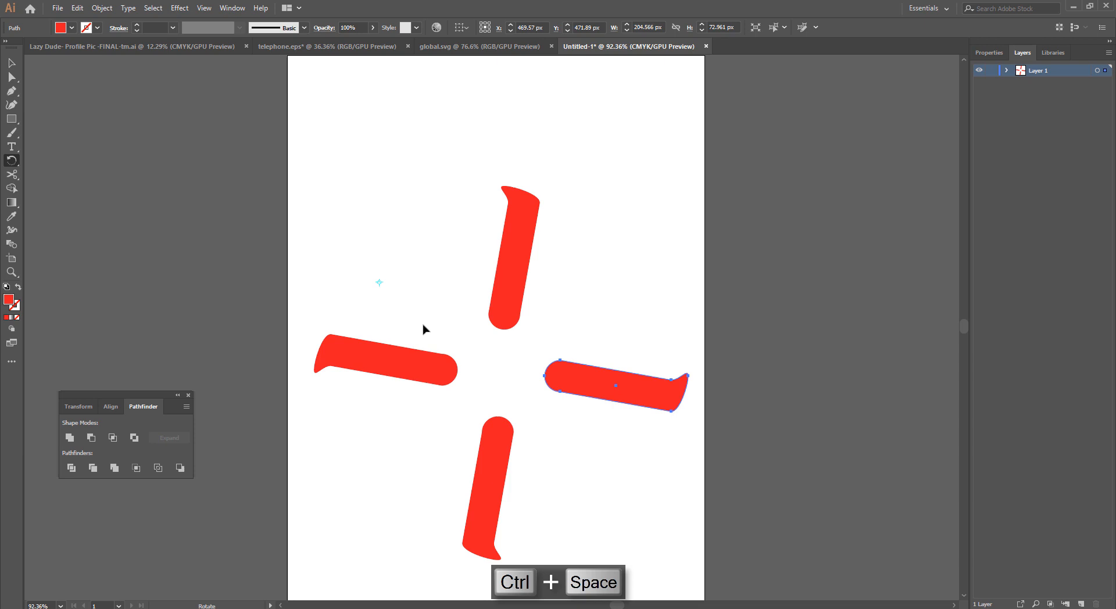
pyautogui.moveTo(440, 242); pyautogui.dragTo(277, 389)
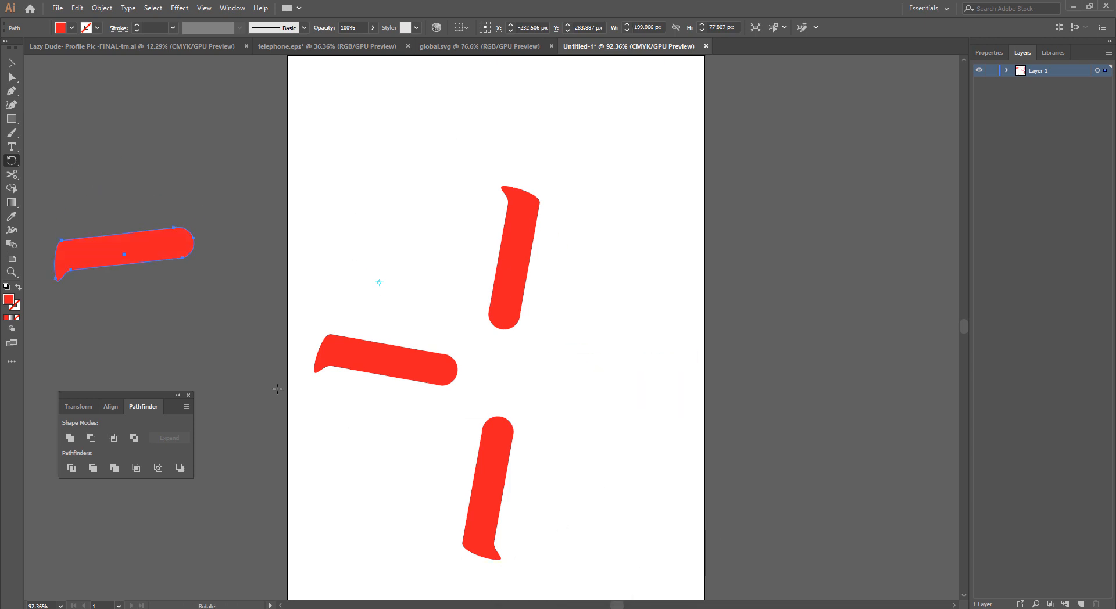
pyautogui.hotkey('ctrl', 'z')
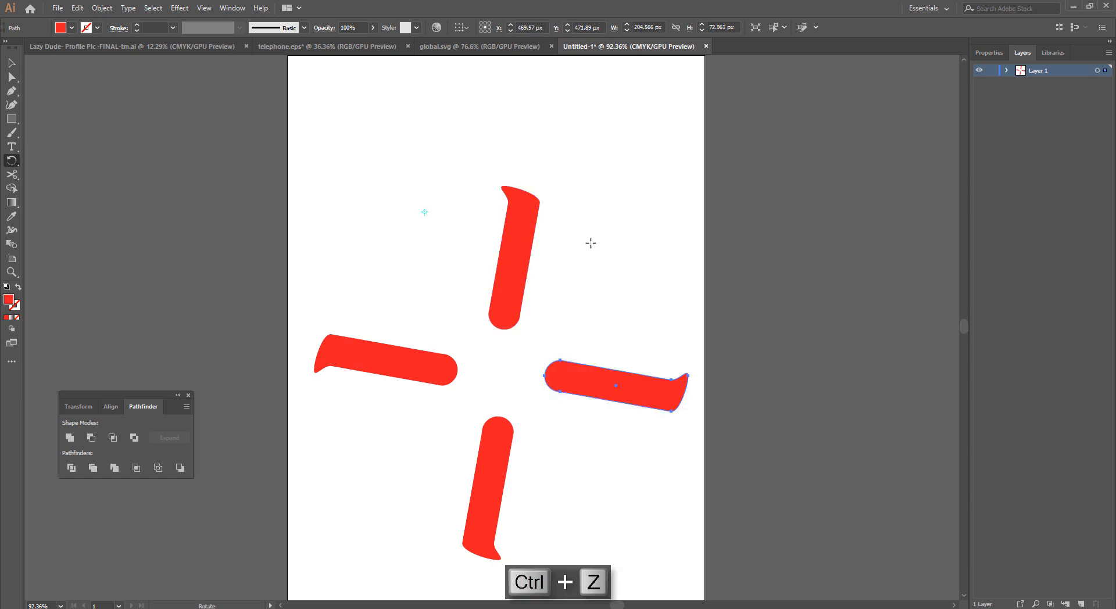
pyautogui.press('v')
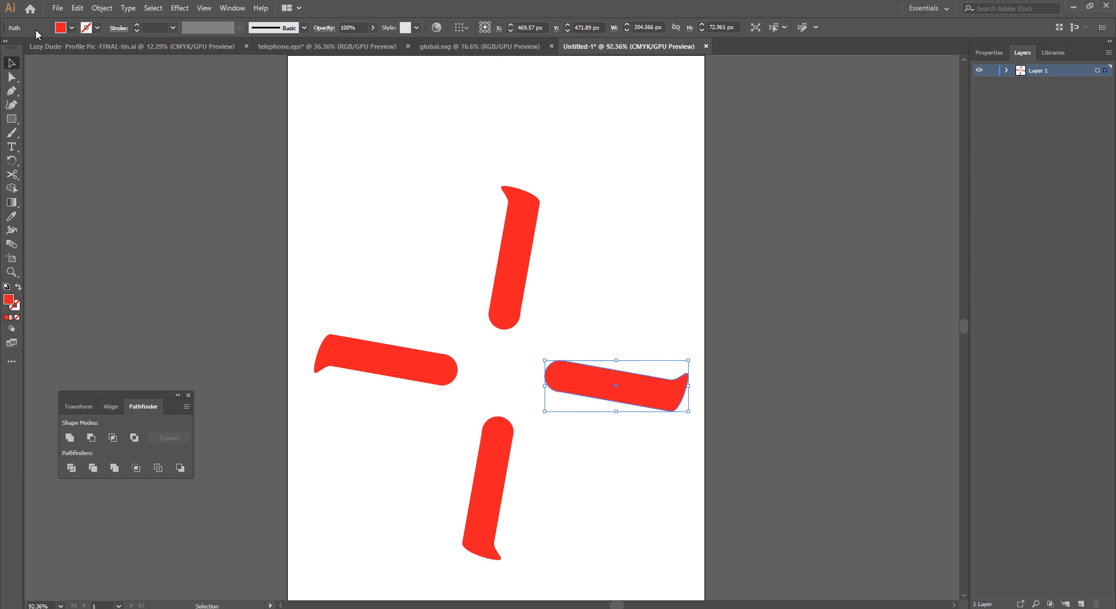
# Step: Fill the right arm with CMYK Yellow and deselect it
pyautogui.click(71, 28)
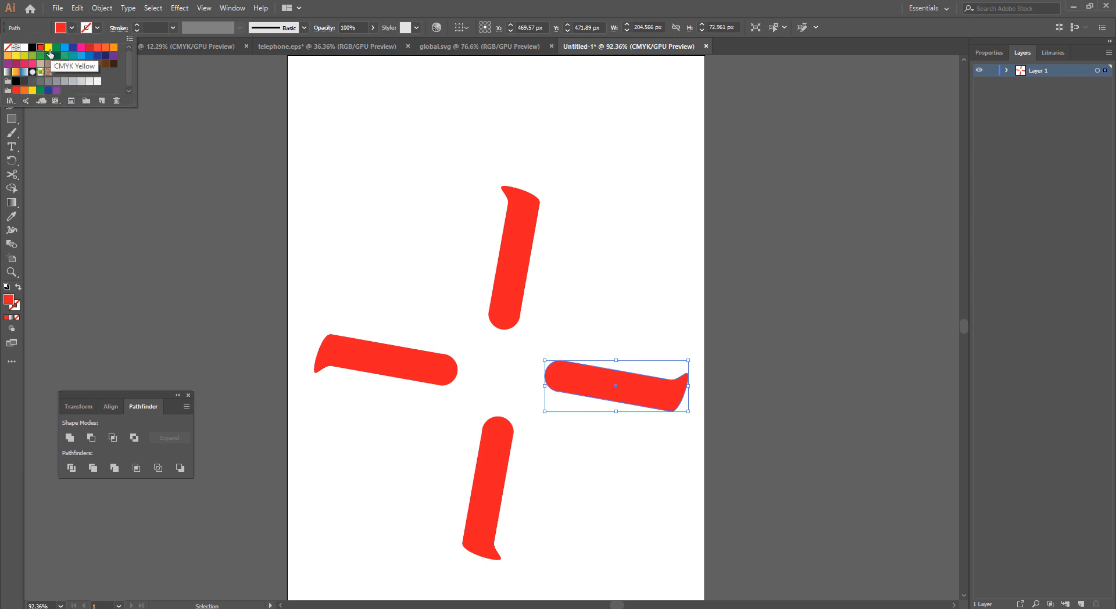
pyautogui.click(49, 47)
pyautogui.click(384, 259)
pyautogui.click(384, 260)
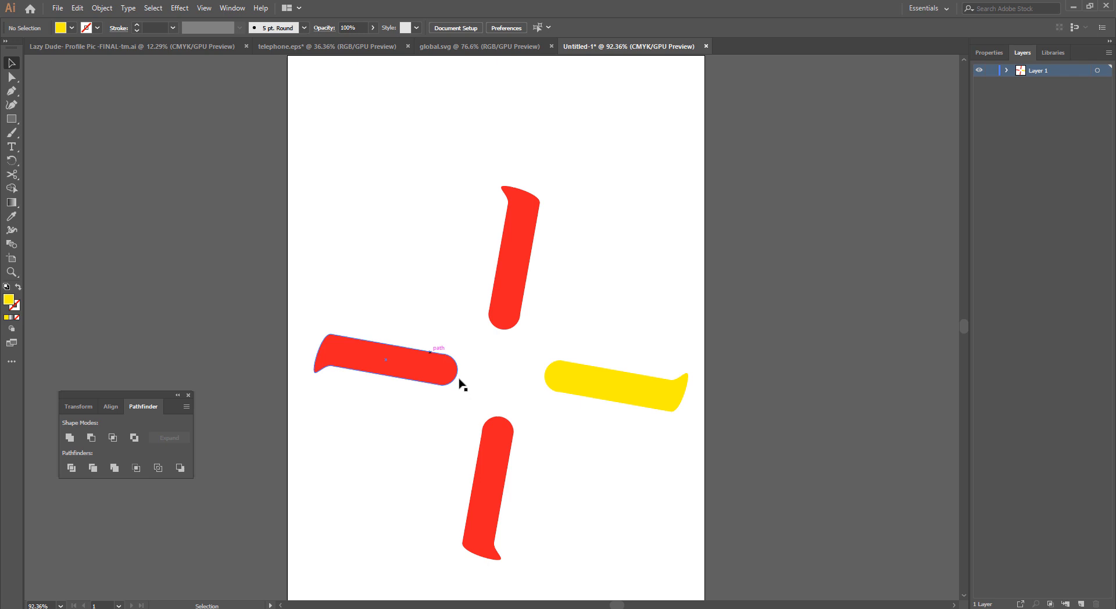
pyautogui.click(492, 452)
pyautogui.click(71, 28)
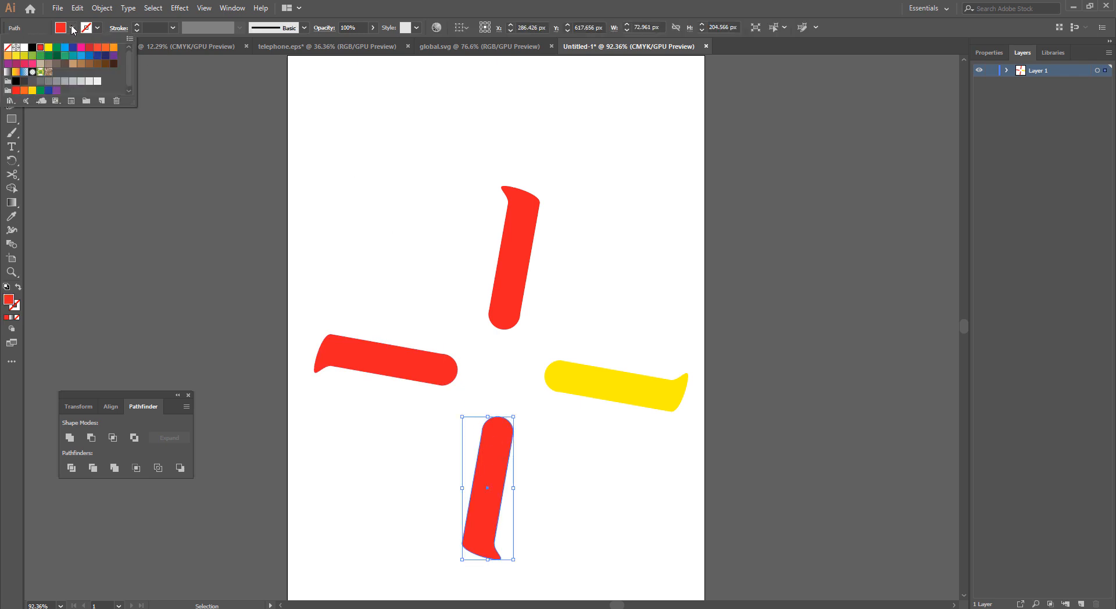
pyautogui.click(71, 28)
pyautogui.click(350, 225)
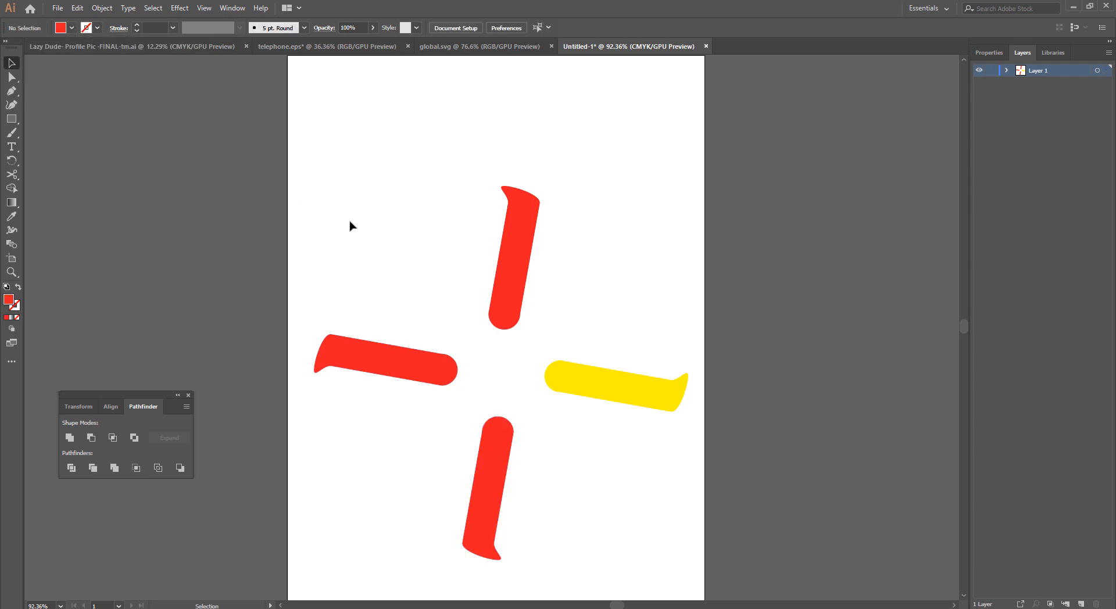
pyautogui.click(509, 293)
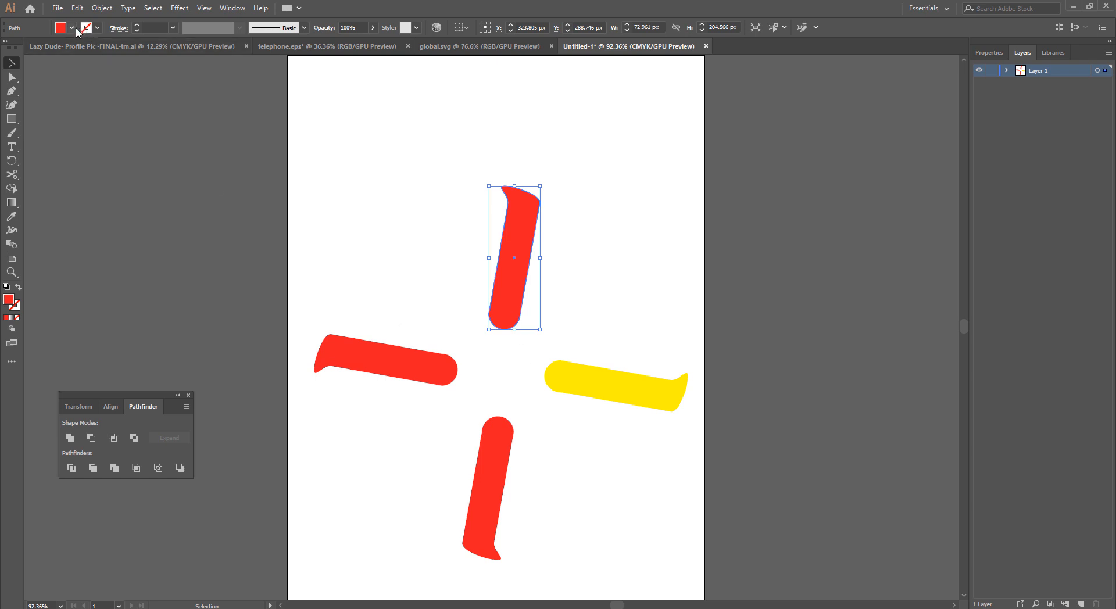
# Step: Change the right arm's fill to the dark red swatch
pyautogui.click(595, 364)
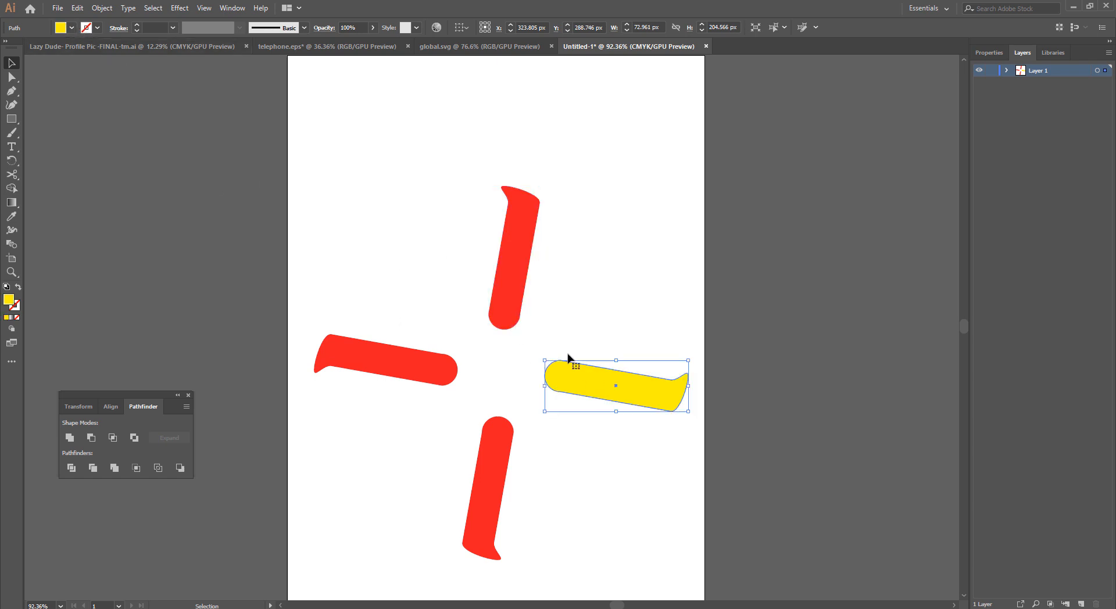
pyautogui.click(72, 26)
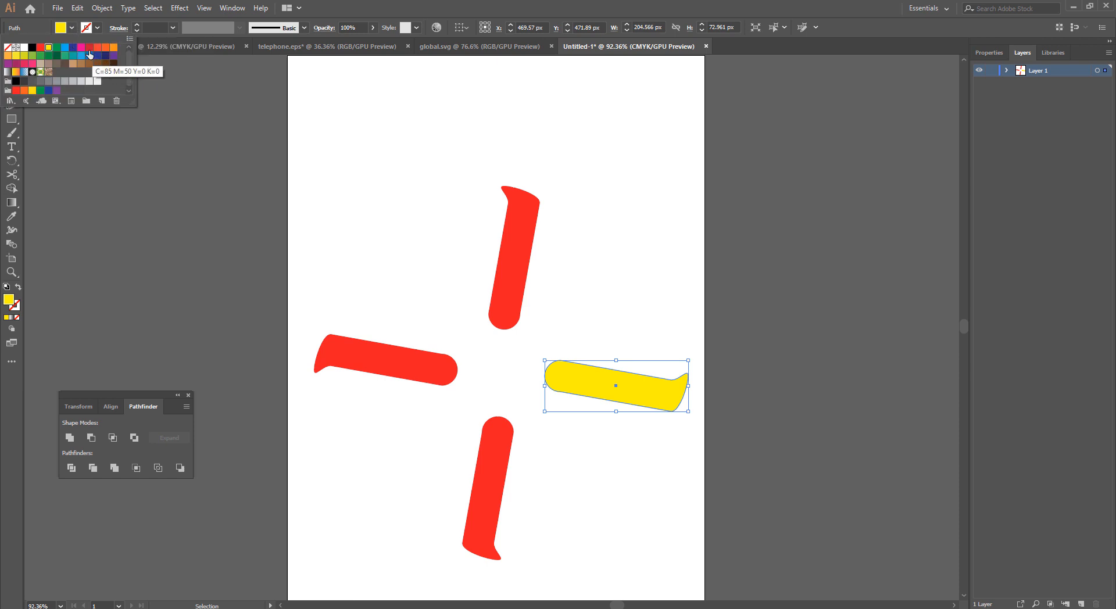
pyautogui.click(89, 47)
# Step: Copy the right arm's dark red fill onto the top arm with the Eyedropper
pyautogui.click(525, 226)
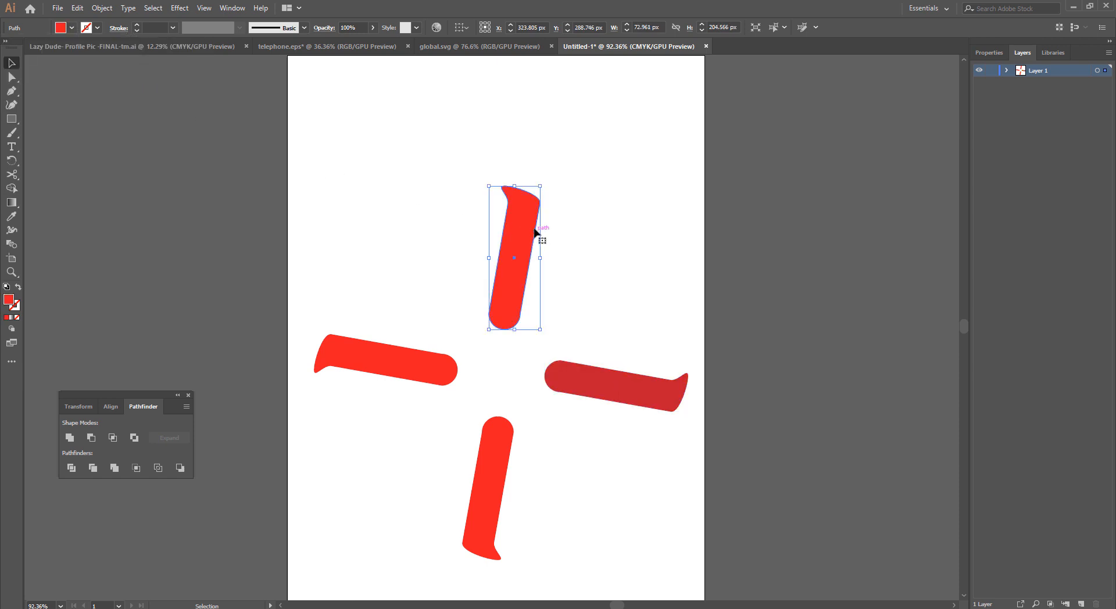
pyautogui.press('i')
pyautogui.click(601, 370)
pyautogui.press('v')
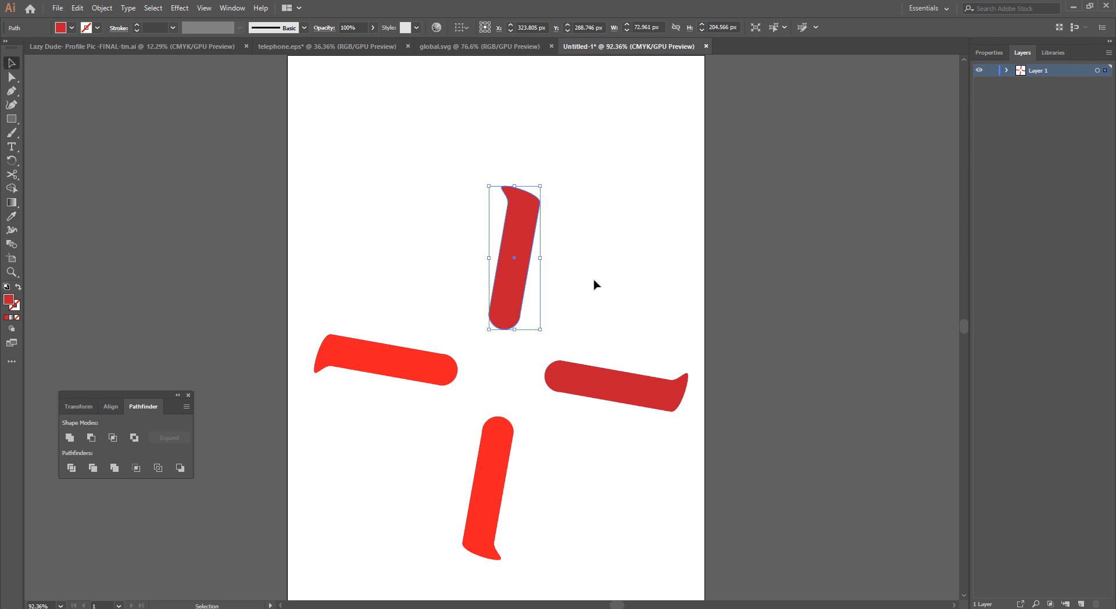
pyautogui.click(591, 280)
pyautogui.click(508, 271)
pyautogui.click(98, 28)
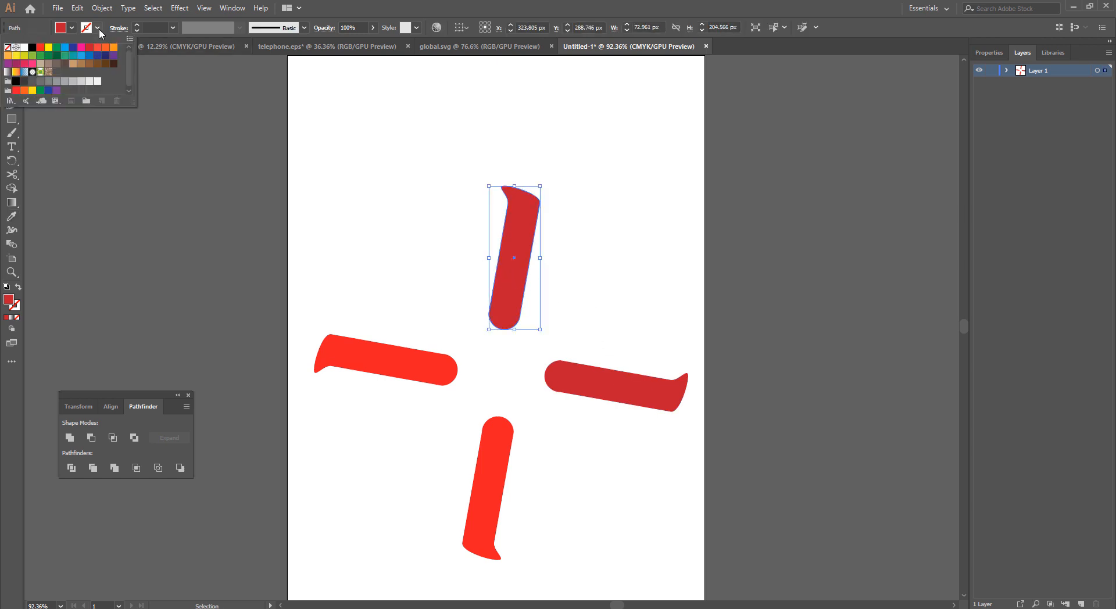
pyautogui.click(51, 50)
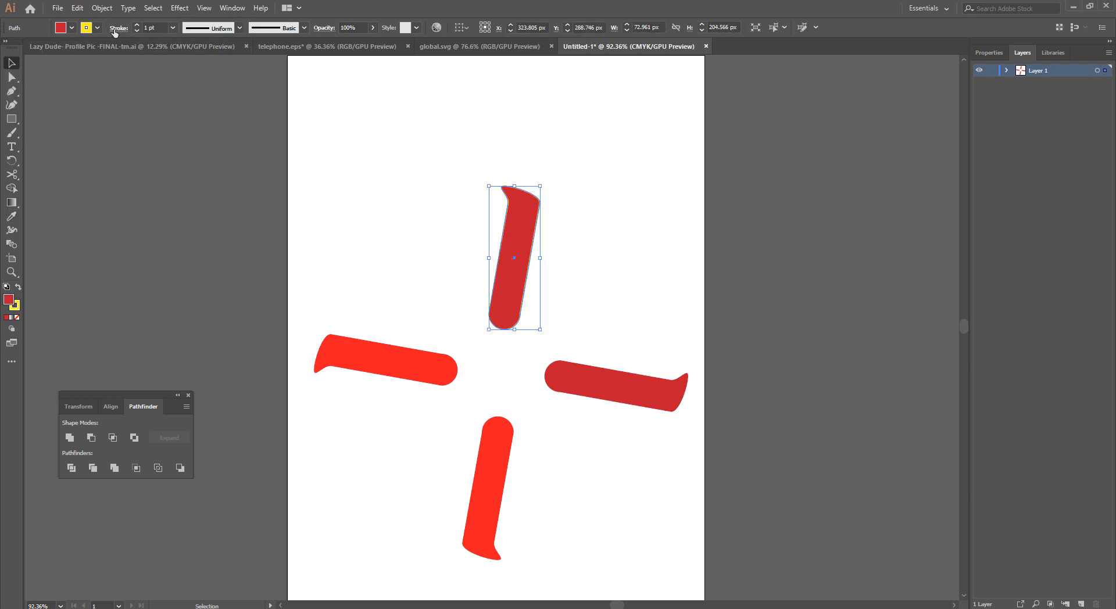
pyautogui.click(96, 28)
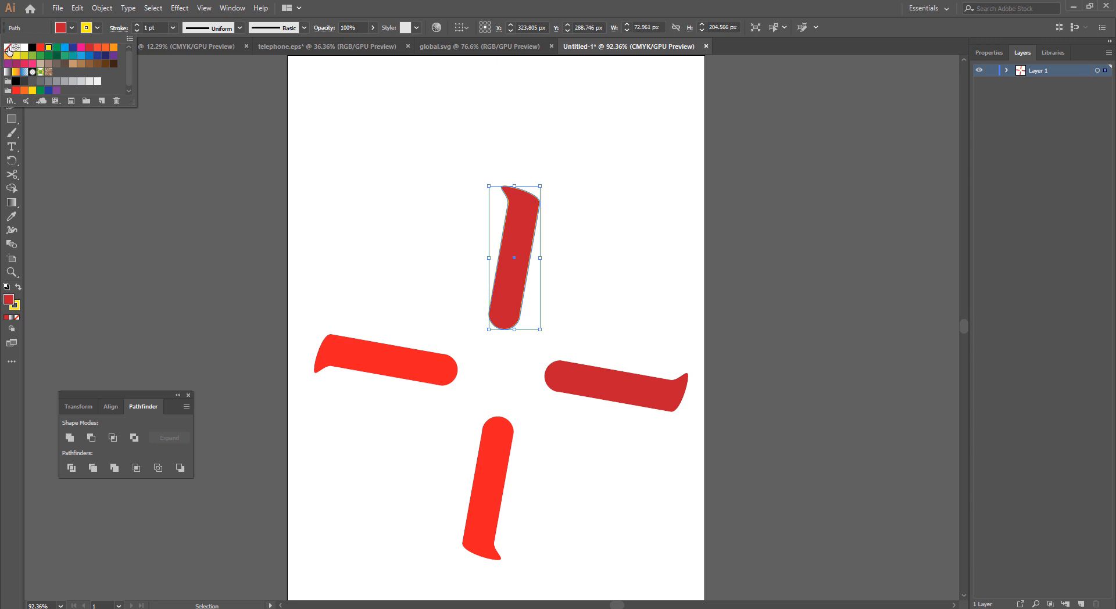
pyautogui.click(9, 50)
# Step: Fill the top arm with CMYK Yellow and the bottom arm with the blue swatch C=85 M=50 Y=0 K=0
pyautogui.click(96, 28)
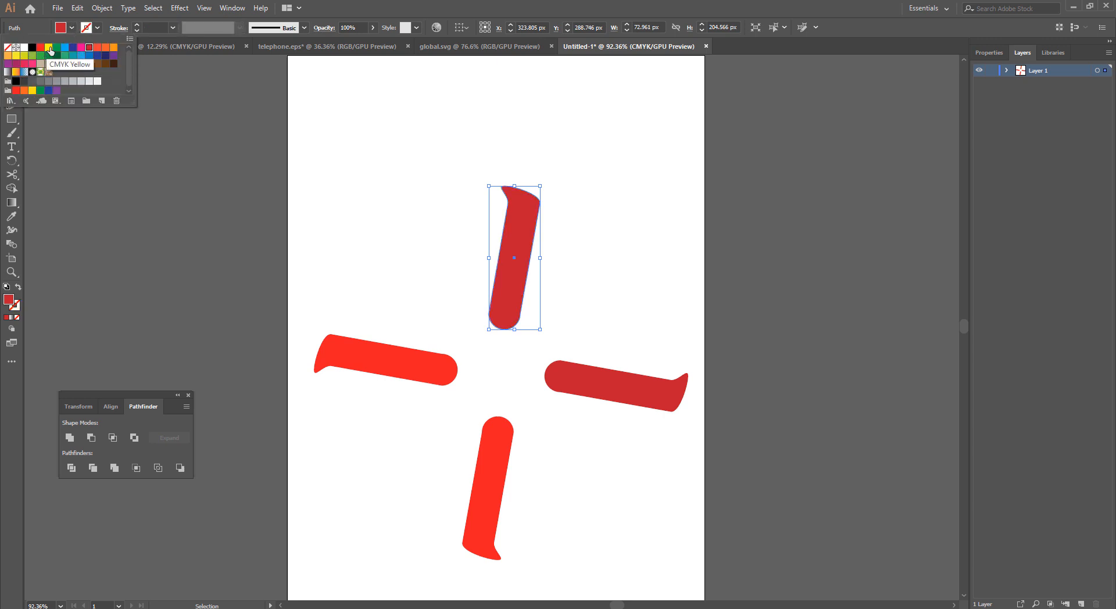
pyautogui.click(51, 50)
pyautogui.click(491, 469)
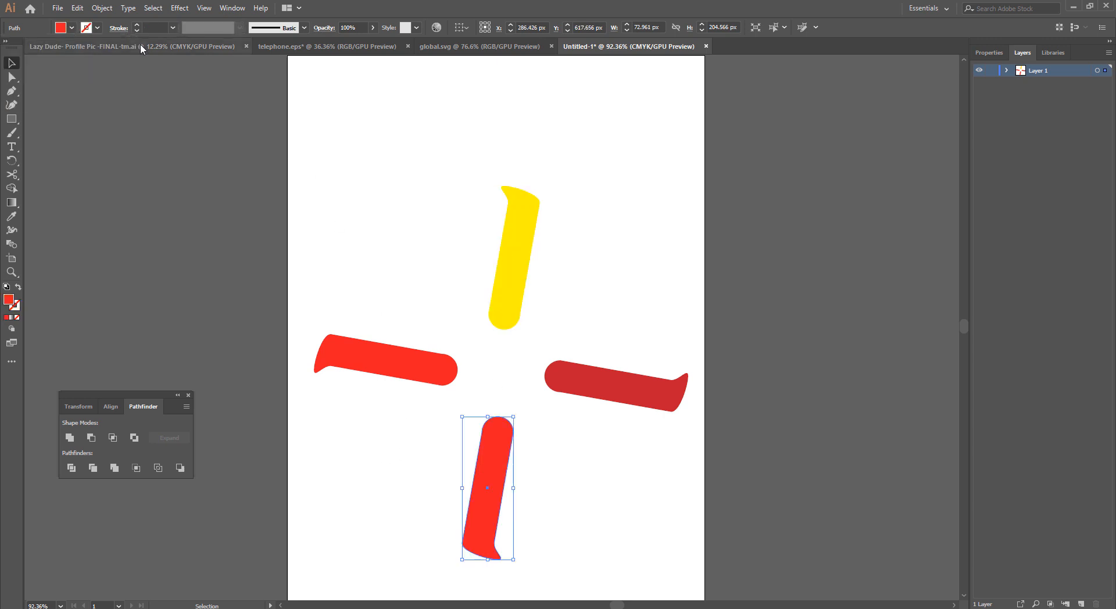
pyautogui.click(71, 28)
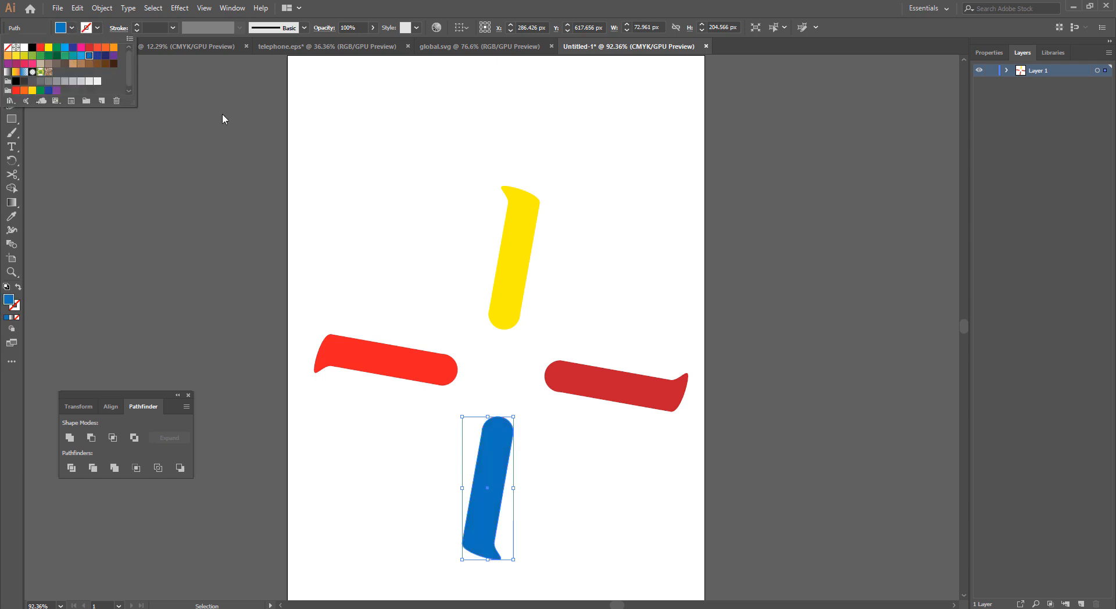
pyautogui.moveTo(297, 150); pyautogui.dragTo(684, 461)
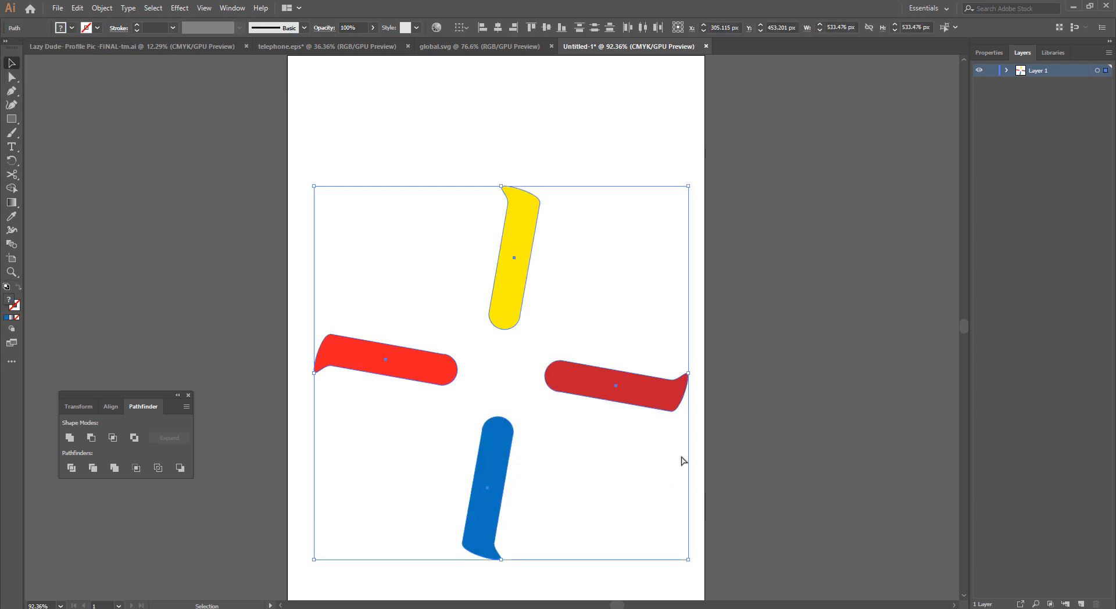
pyautogui.click(681, 457)
pyautogui.hotkey('ctrl', 'space')
pyautogui.moveTo(617, 426); pyautogui.dragTo(703, 395)
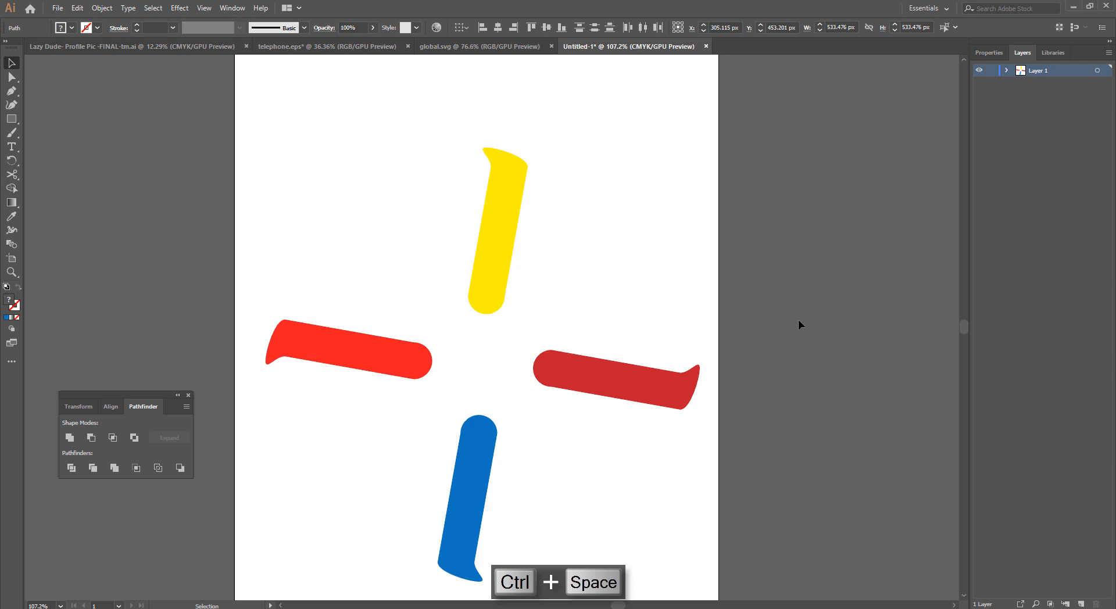
# Step: Change the top arm's fill to the custom orange FFA300 and deselect it
pyautogui.click(497, 224)
pyautogui.click(71, 28)
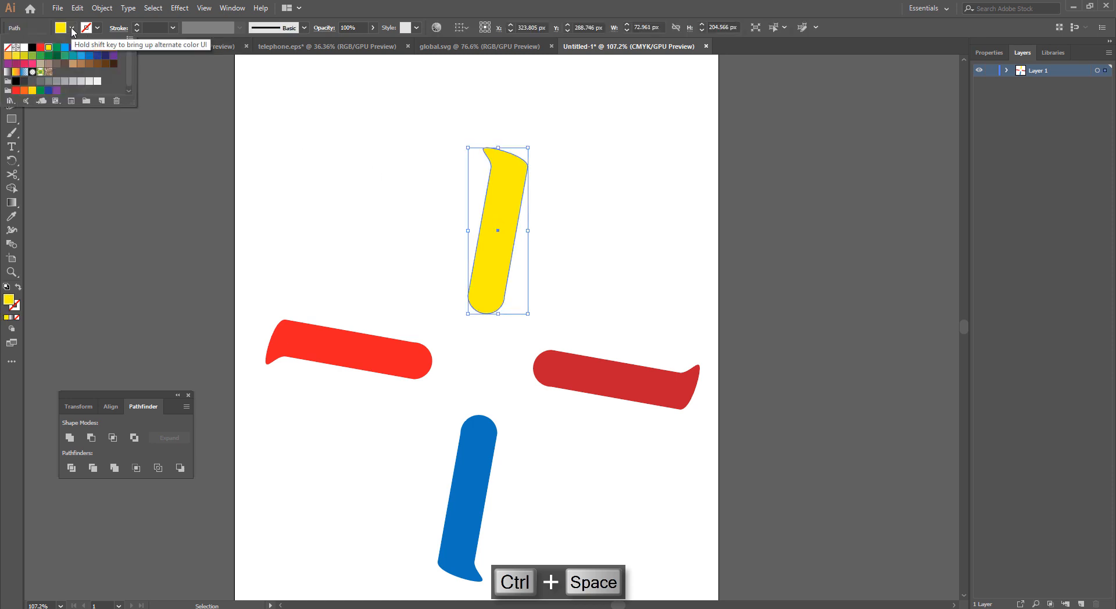
pyautogui.click(15, 57)
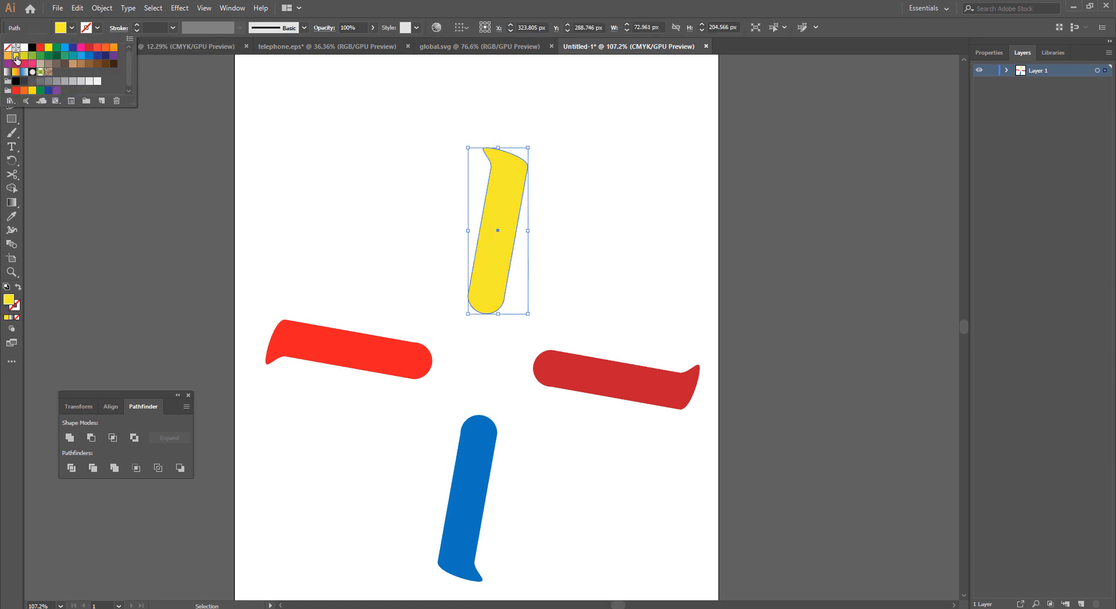
pyautogui.doubleClick(9, 299)
pyautogui.click(572, 363)
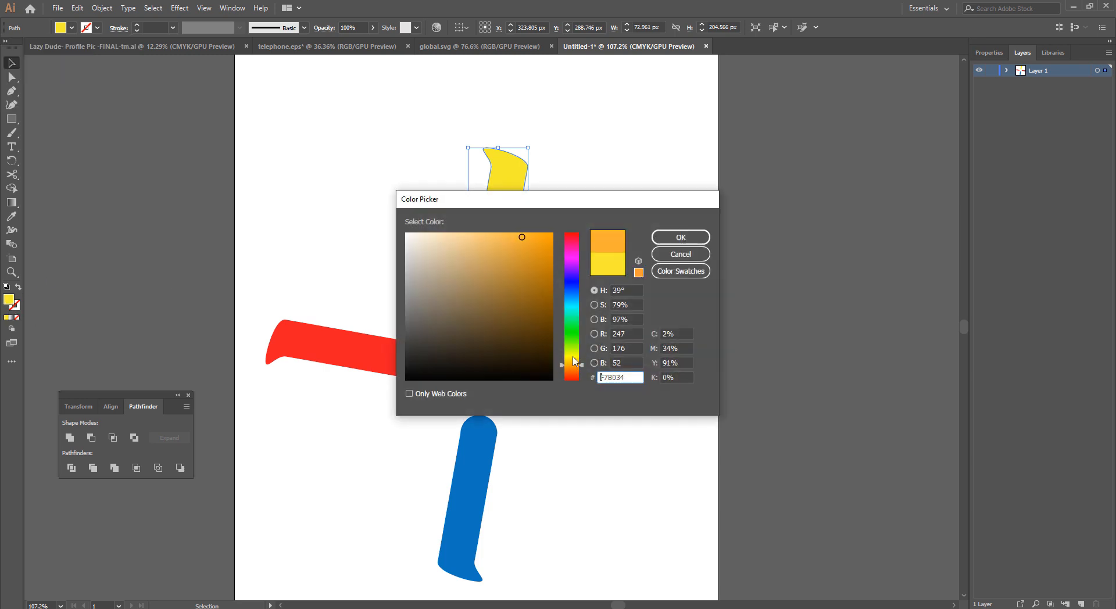
pyautogui.moveTo(544, 245); pyautogui.dragTo(555, 227)
pyautogui.click(661, 234)
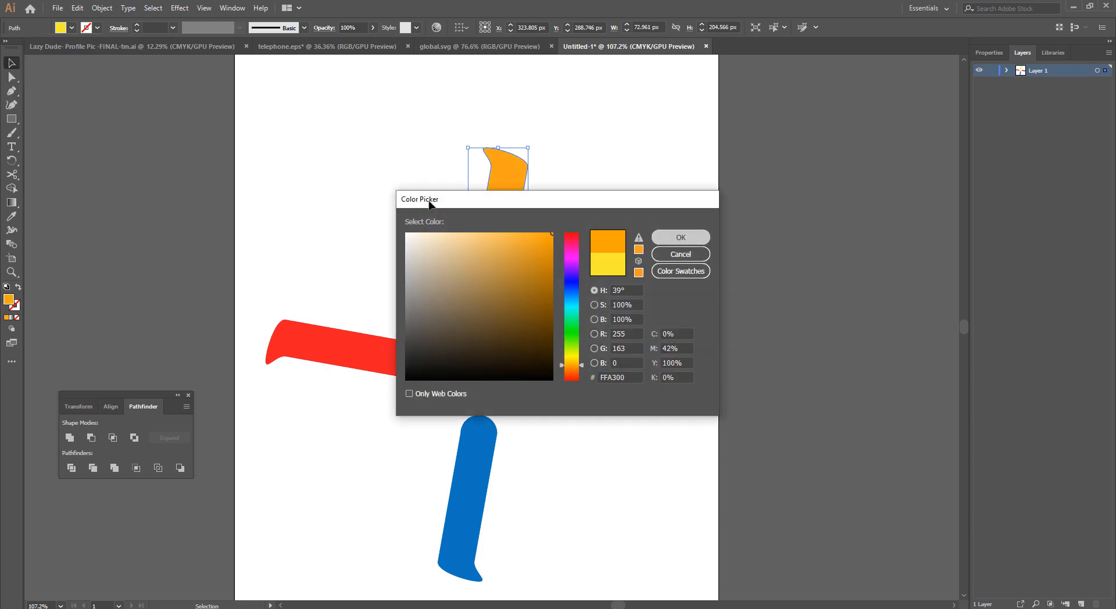
pyautogui.click(350, 175)
# Step: Change the right arm's fill to the custom purple C000FF and deselect it
pyautogui.moveTo(450, 211); pyautogui.dragTo(473, 289)
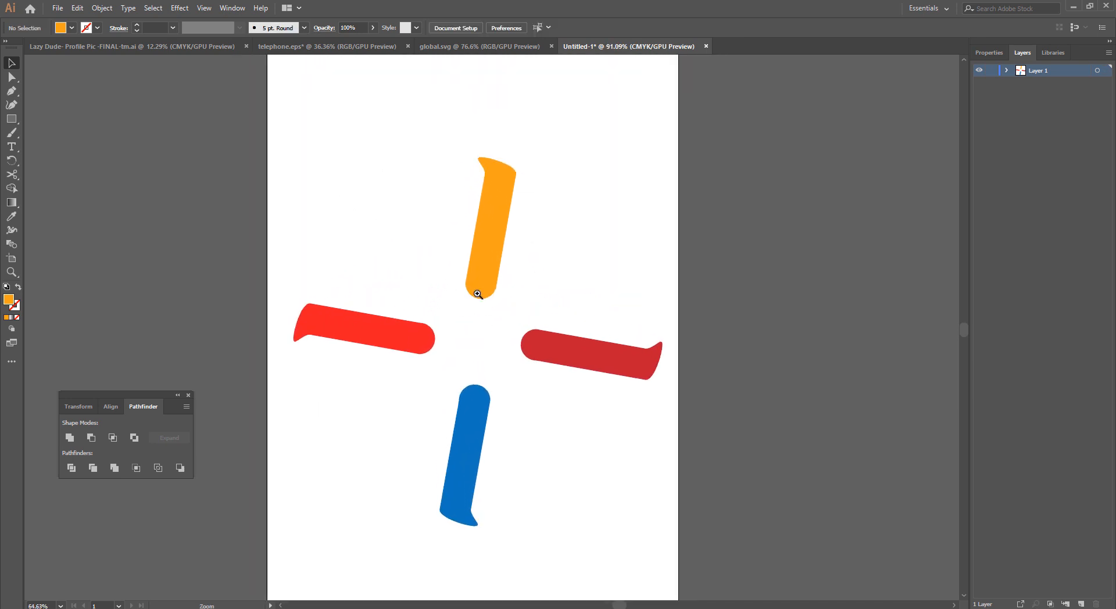
pyautogui.click(559, 343)
pyautogui.doubleClick(10, 299)
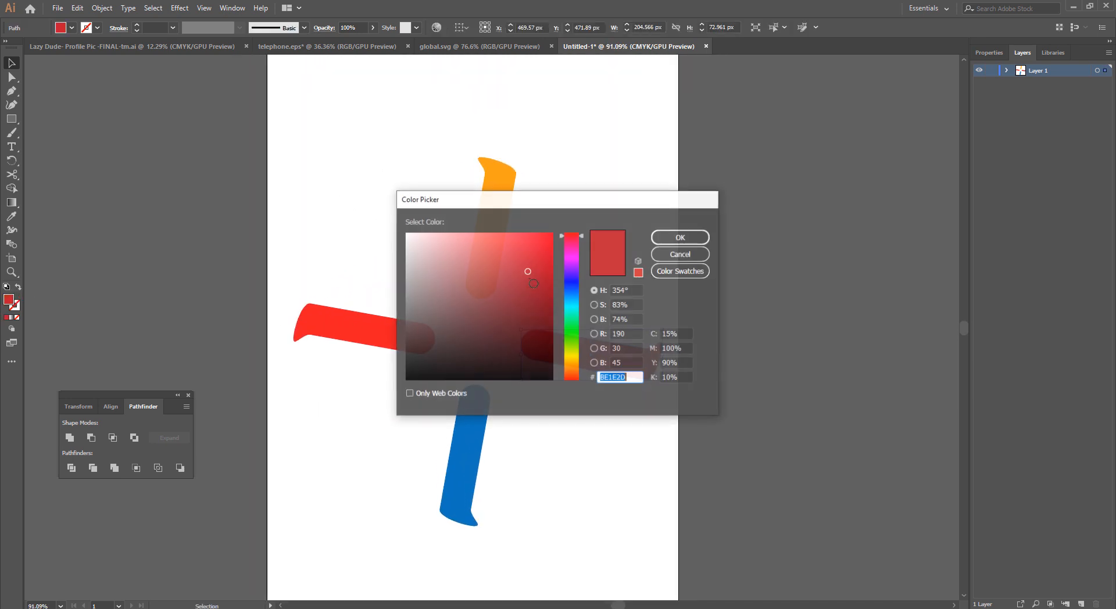
pyautogui.click(570, 259)
pyautogui.moveTo(549, 243); pyautogui.dragTo(551, 225)
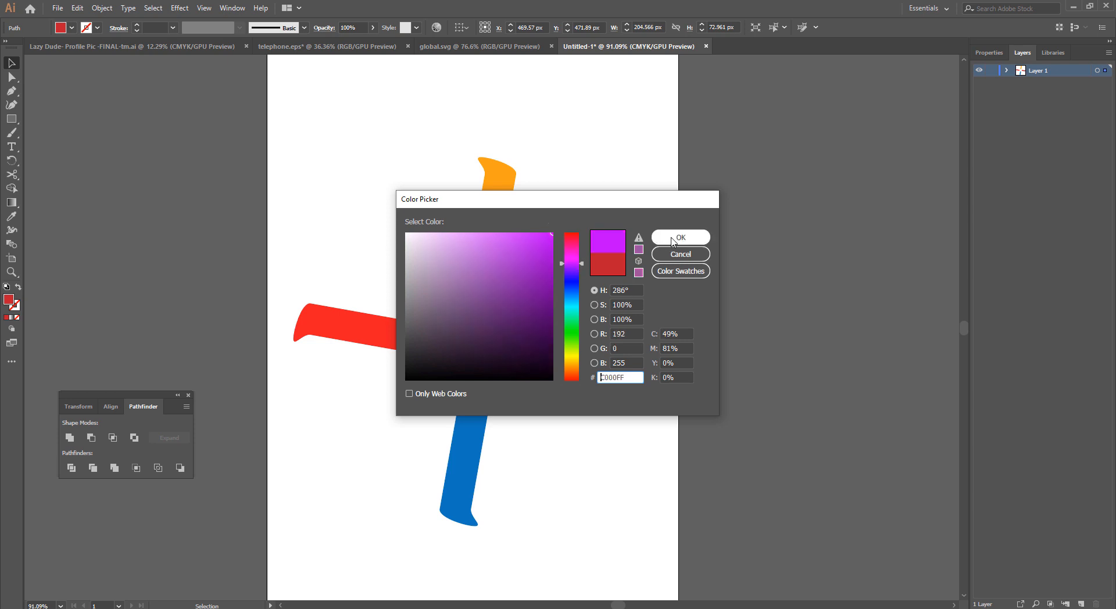
pyautogui.click(680, 238)
pyautogui.click(516, 194)
# Step: Select all four coloured arms and group them
pyautogui.moveTo(515, 194); pyautogui.dragTo(471, 214)
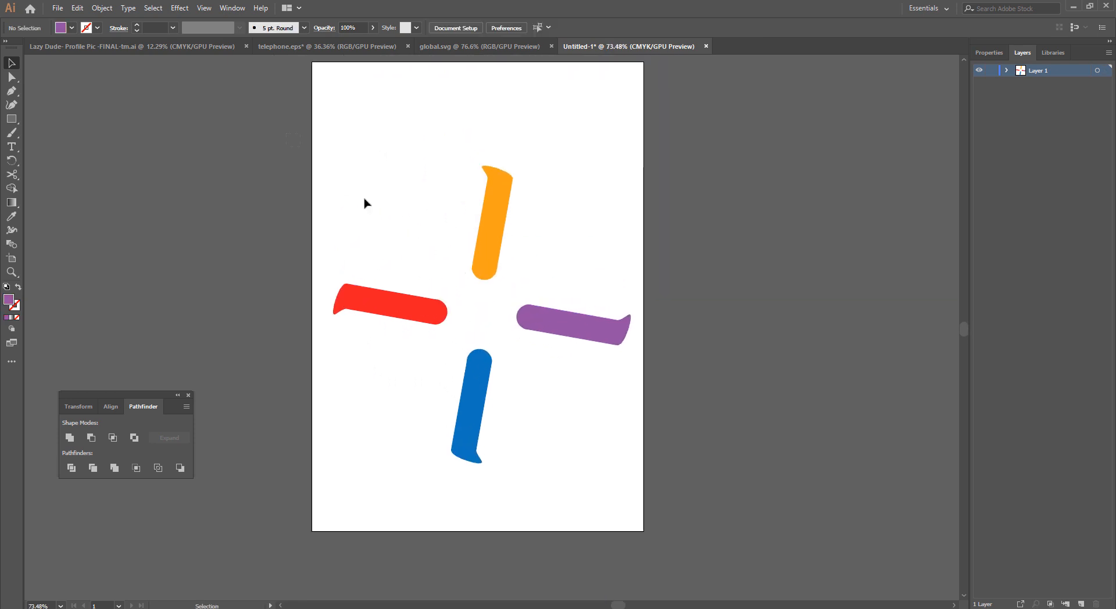
pyautogui.moveTo(364, 202); pyautogui.dragTo(734, 434)
pyautogui.click(734, 434)
pyautogui.moveTo(545, 337); pyautogui.dragTo(634, 401)
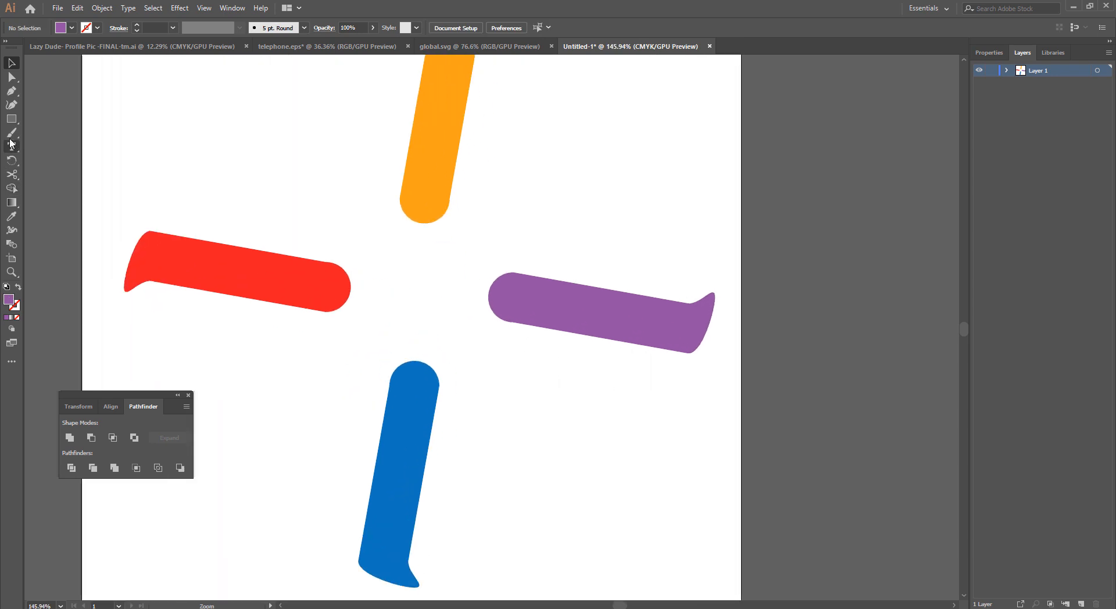
pyautogui.moveTo(11, 119); pyautogui.dragTo(40, 135)
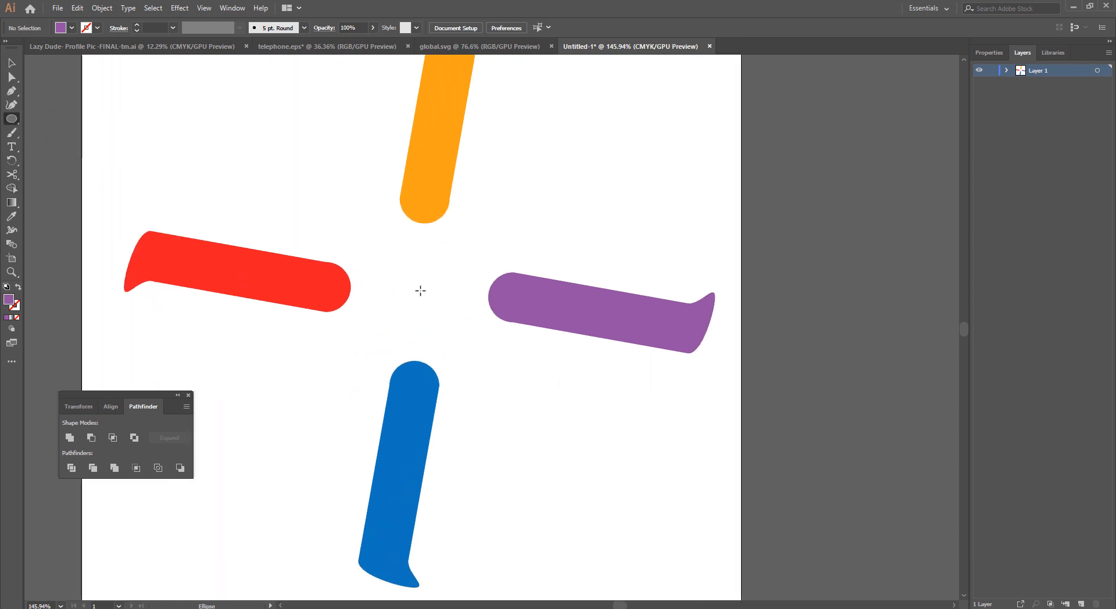
pyautogui.press('v')
pyautogui.moveTo(273, 179); pyautogui.dragTo(498, 437)
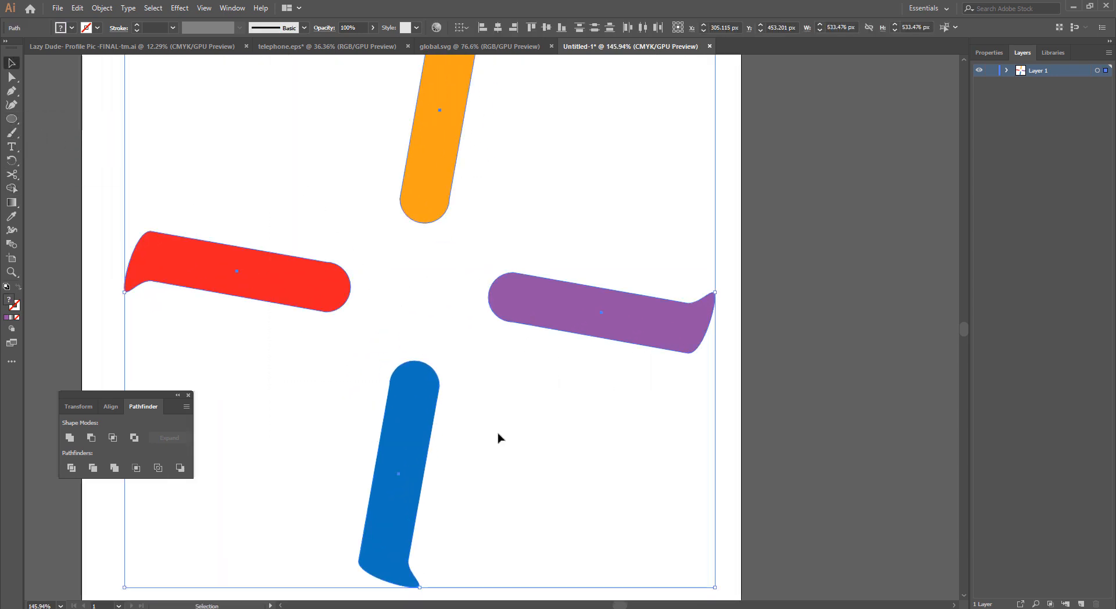
pyautogui.hotkey('ctrl', 'g')
# Step: Draw a circle about 55 px in diameter in the centre between the four arms
pyautogui.click(11, 118)
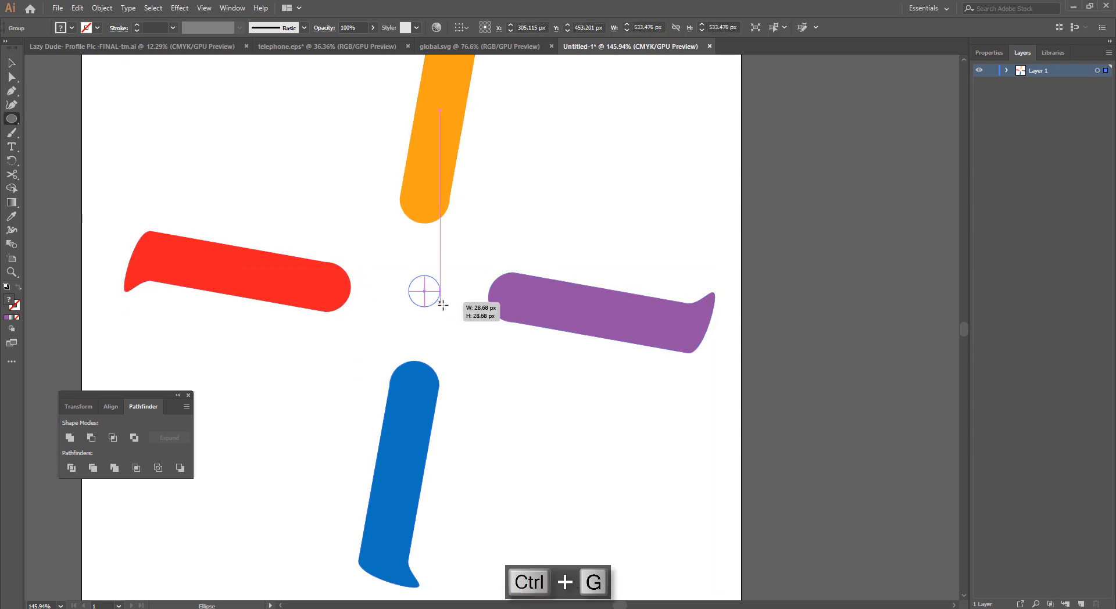
pyautogui.moveTo(424, 291); pyautogui.dragTo(454, 321)
pyautogui.press('v')
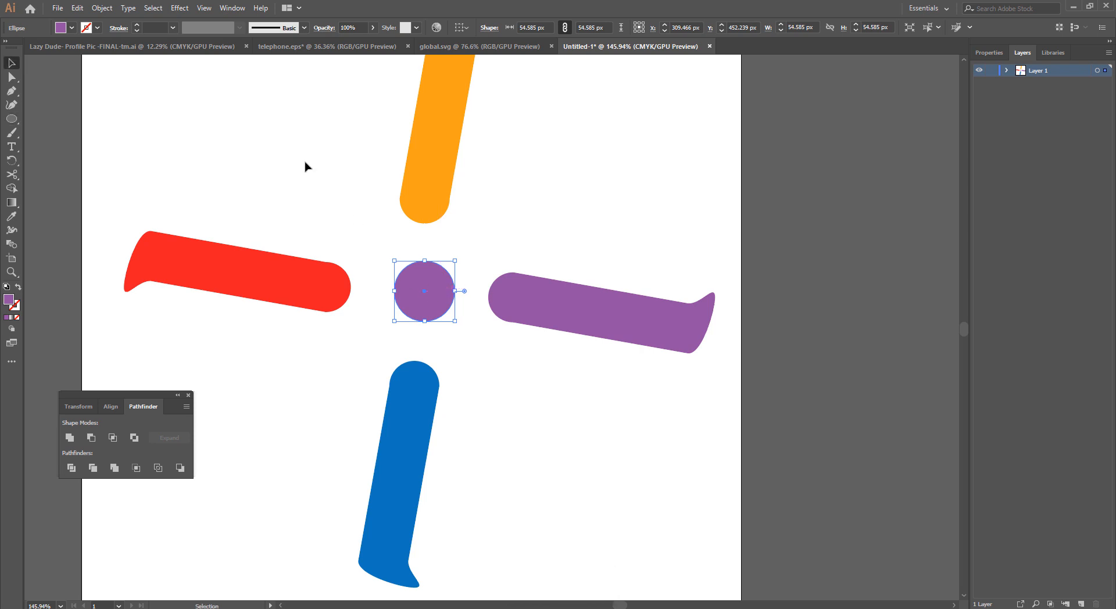
# Step: Align the group of arms horizontally and vertically to the centre of the circle as key object, and deselect
pyautogui.moveTo(219, 120); pyautogui.dragTo(548, 446)
pyautogui.click(427, 292)
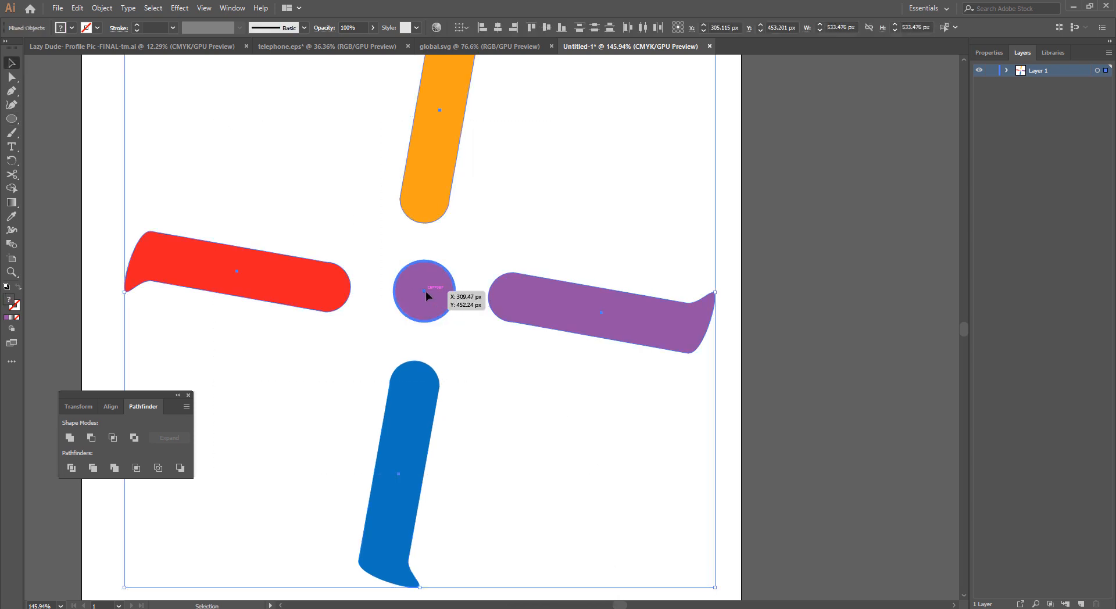
pyautogui.click(498, 28)
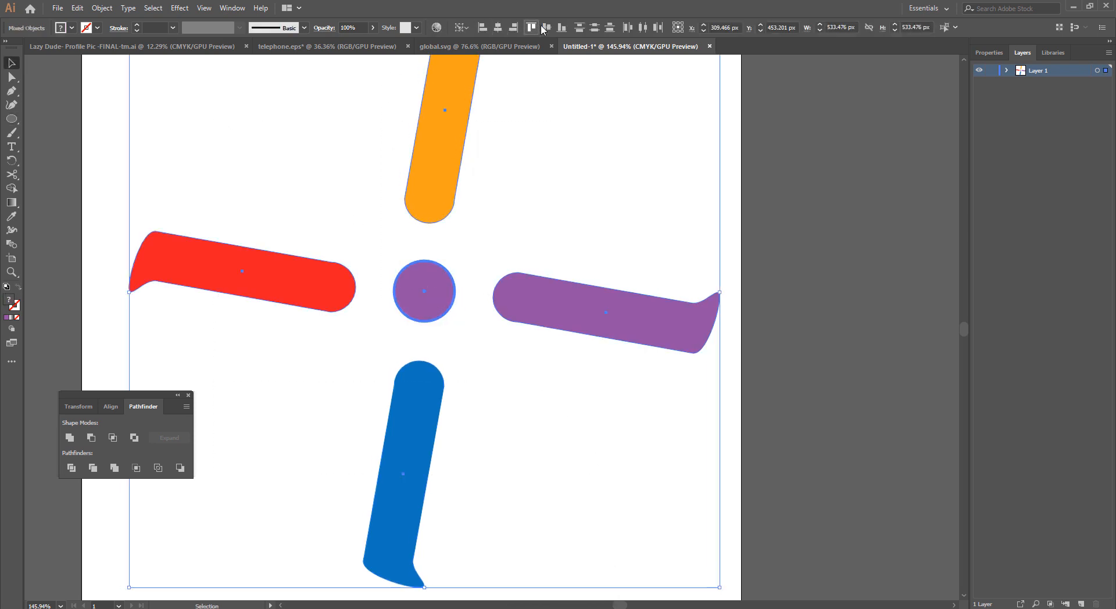
pyautogui.click(546, 27)
pyautogui.click(834, 224)
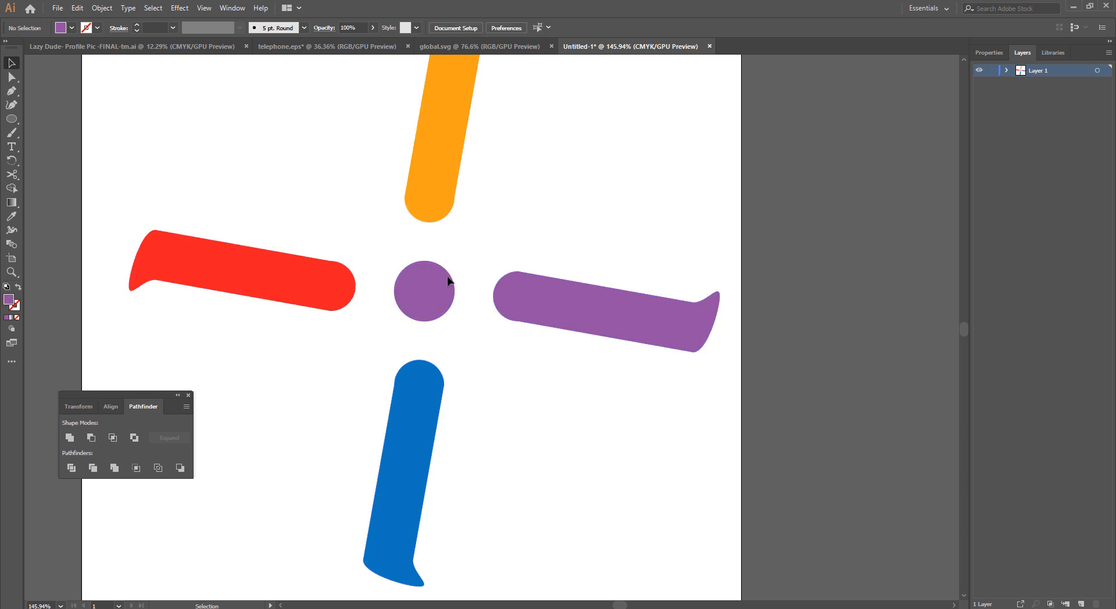
# Step: Fill the central circle with the yellow-to-orange linear gradient swatch and dismiss the Freeform Gradient tour
pyautogui.click(421, 279)
pyautogui.click(71, 29)
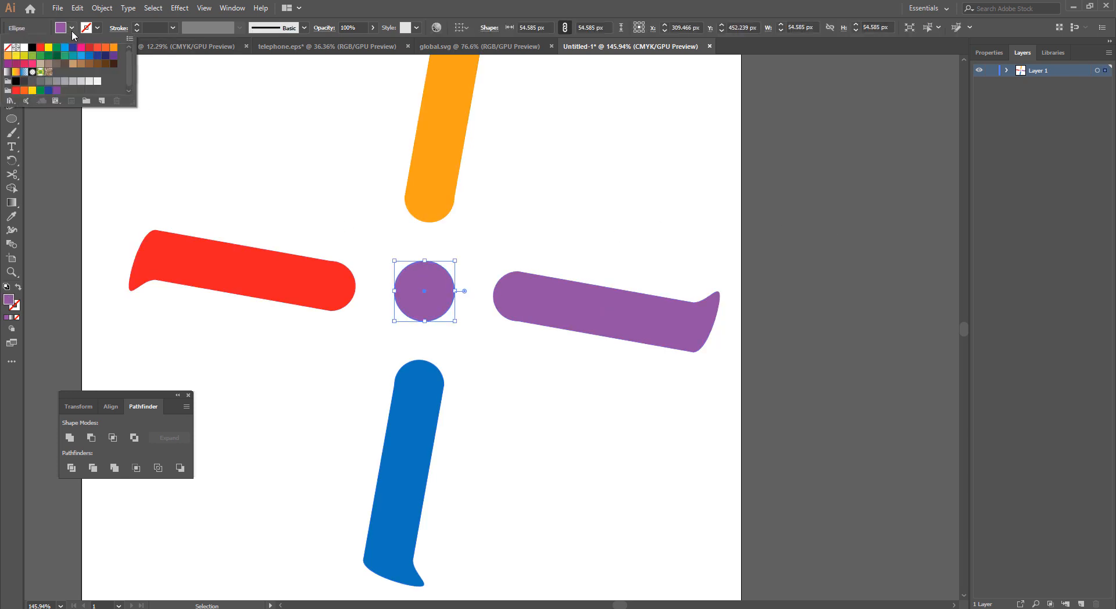
pyautogui.click(15, 73)
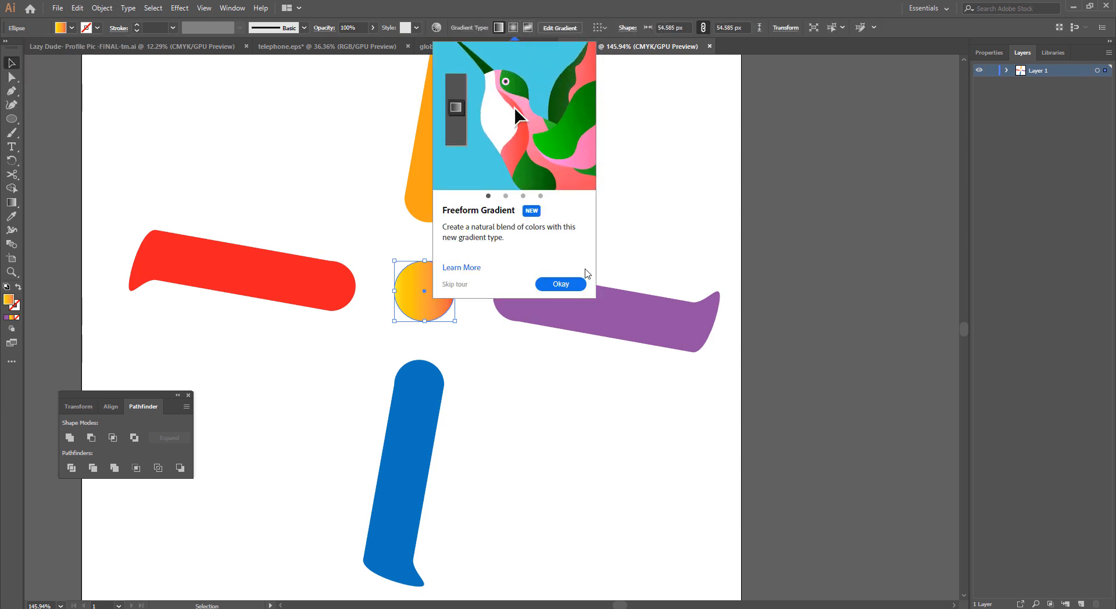
pyautogui.click(575, 282)
pyautogui.click(640, 250)
# Step: Stretch the circle's linear gradient horizontally well beyond both its edges for a softer orange blend, and deselect
pyautogui.moveTo(572, 256); pyautogui.dragTo(463, 299)
pyautogui.click(427, 298)
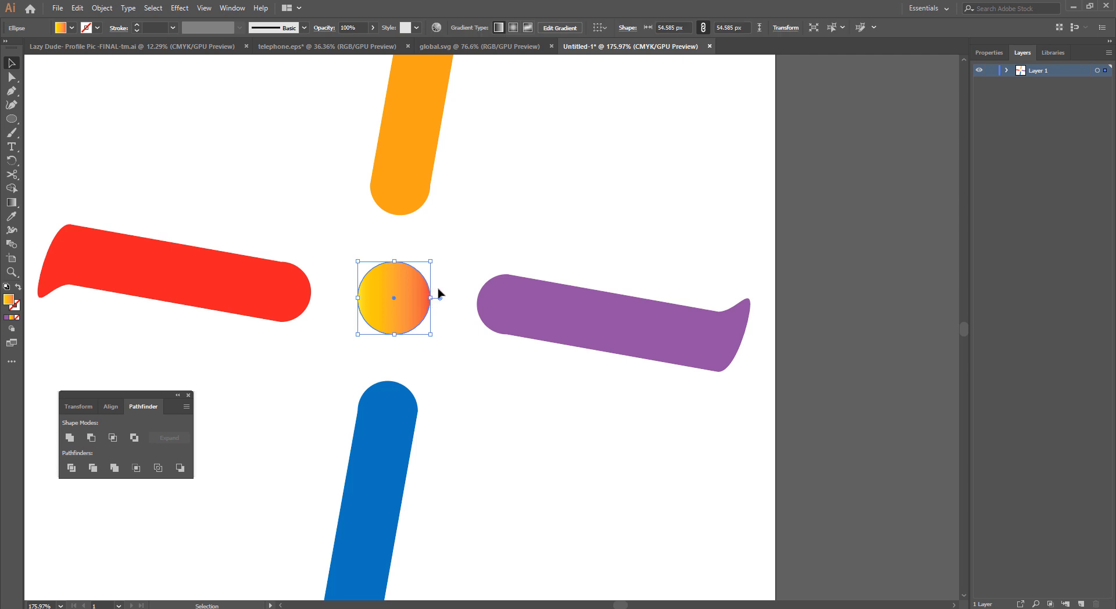
pyautogui.press('g')
pyautogui.moveTo(431, 298); pyautogui.dragTo(662, 298)
pyautogui.moveTo(521, 302); pyautogui.dragTo(390, 301)
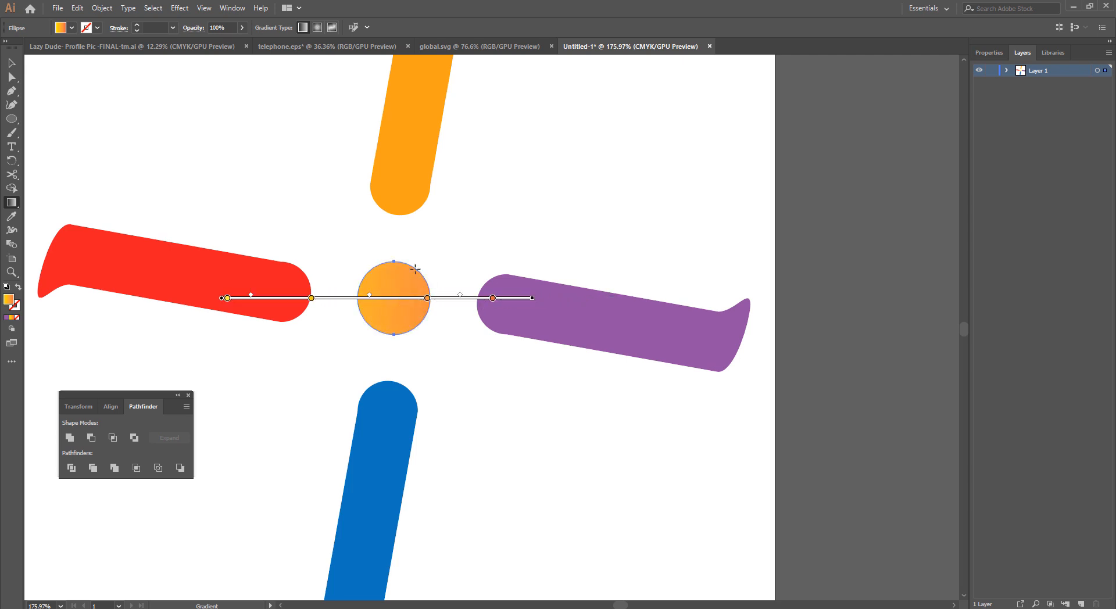
pyautogui.press('v')
pyautogui.click(437, 242)
# Step: Export the arms and circle together as a single 1x PNG asset into the Downloads folder
pyautogui.hotkey('ctrl', 'space')
pyautogui.moveTo(444, 275); pyautogui.dragTo(292, 276)
pyautogui.moveTo(214, 135); pyautogui.dragTo(615, 459)
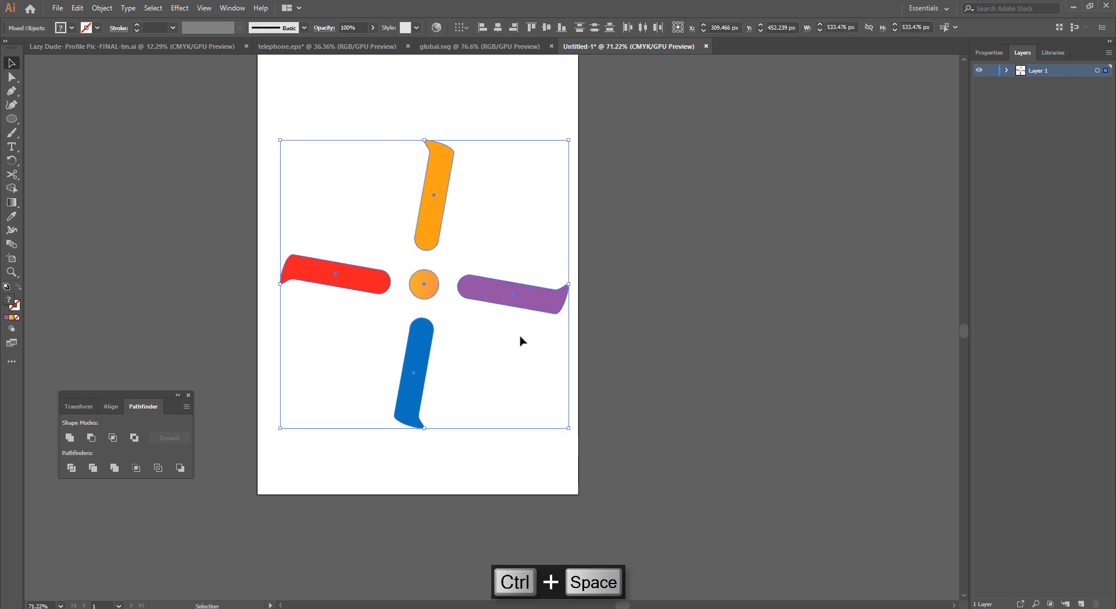
pyautogui.rightClick(508, 297)
pyautogui.click(546, 461)
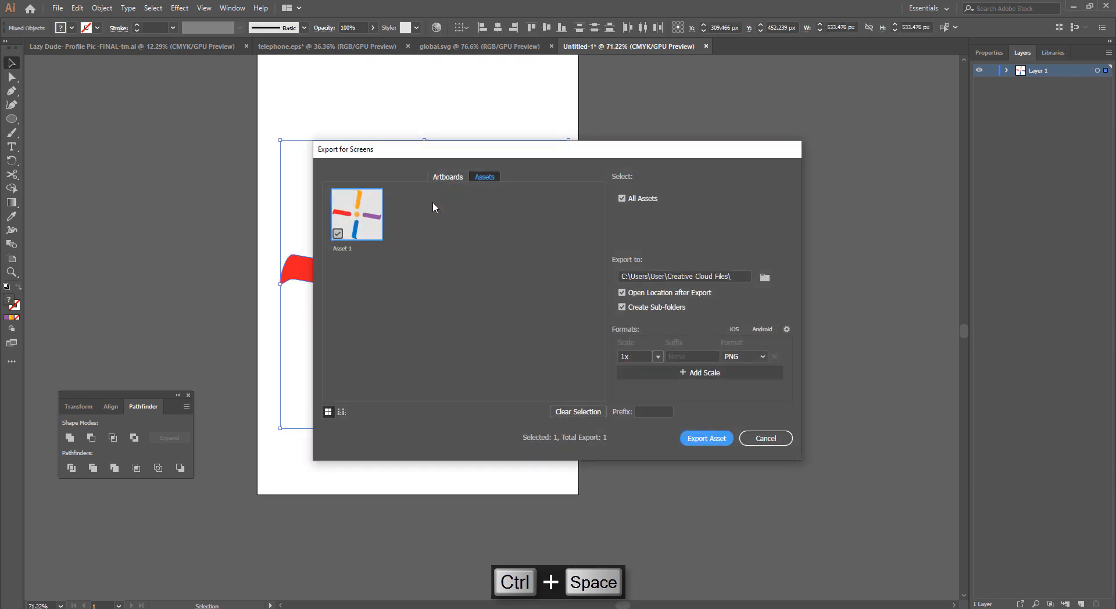
pyautogui.click(759, 280)
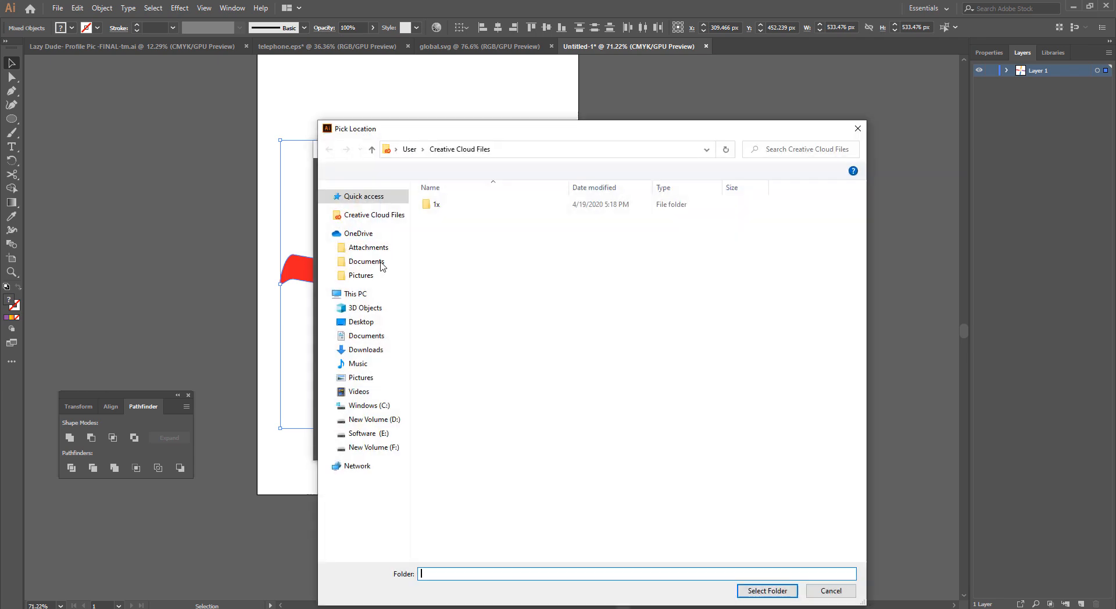
pyautogui.click(365, 349)
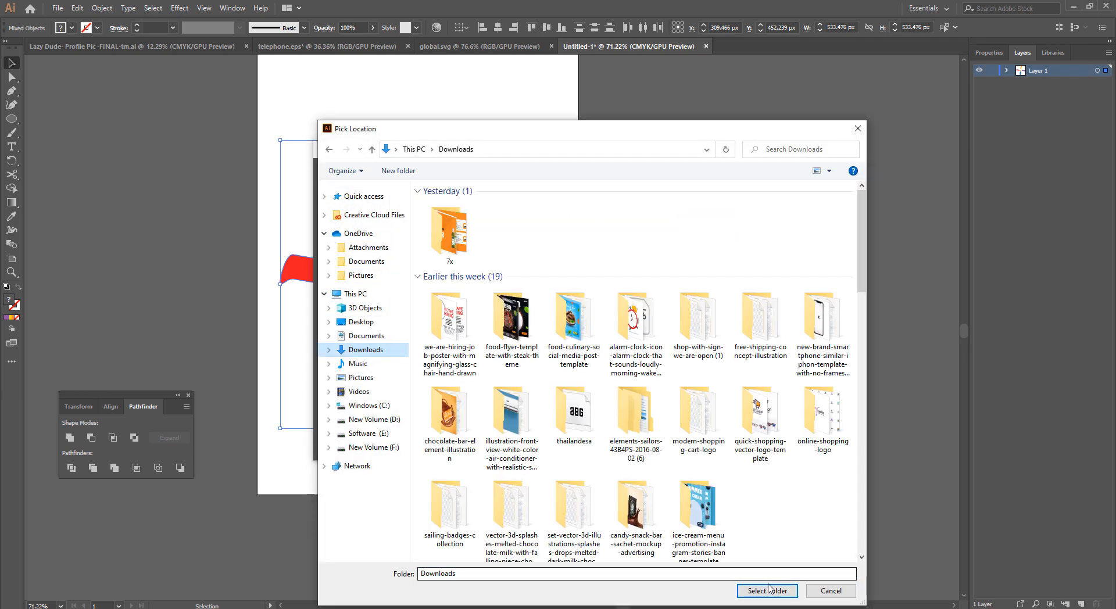
pyautogui.click(767, 591)
pyautogui.click(715, 447)
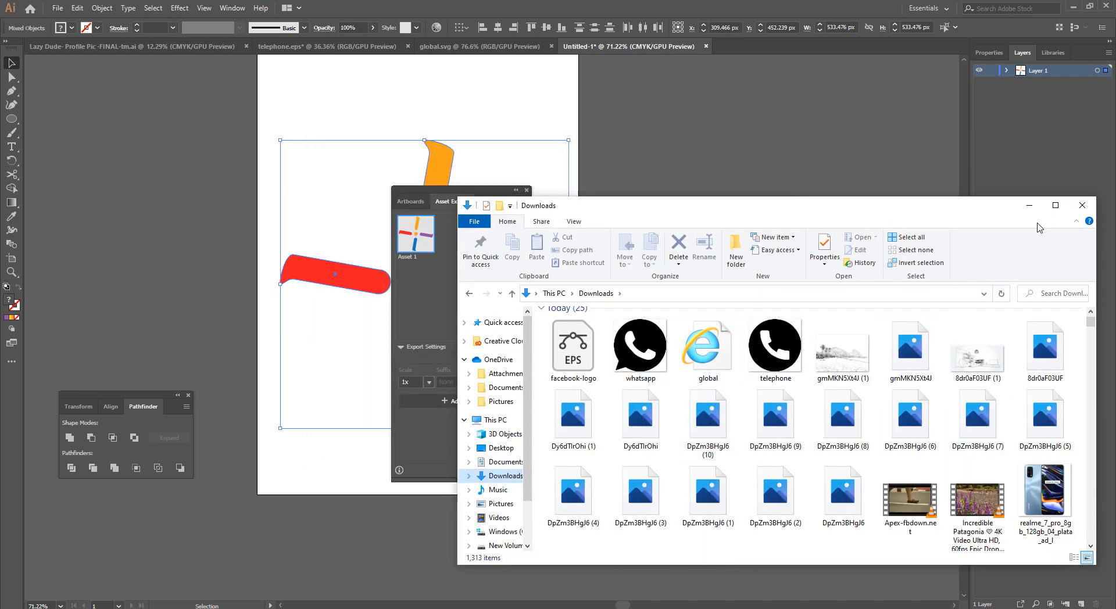
# Step: Open the exported Asset 1 image from the 1x folder in Downloads to check it, and close the viewer
pyautogui.click(1055, 205)
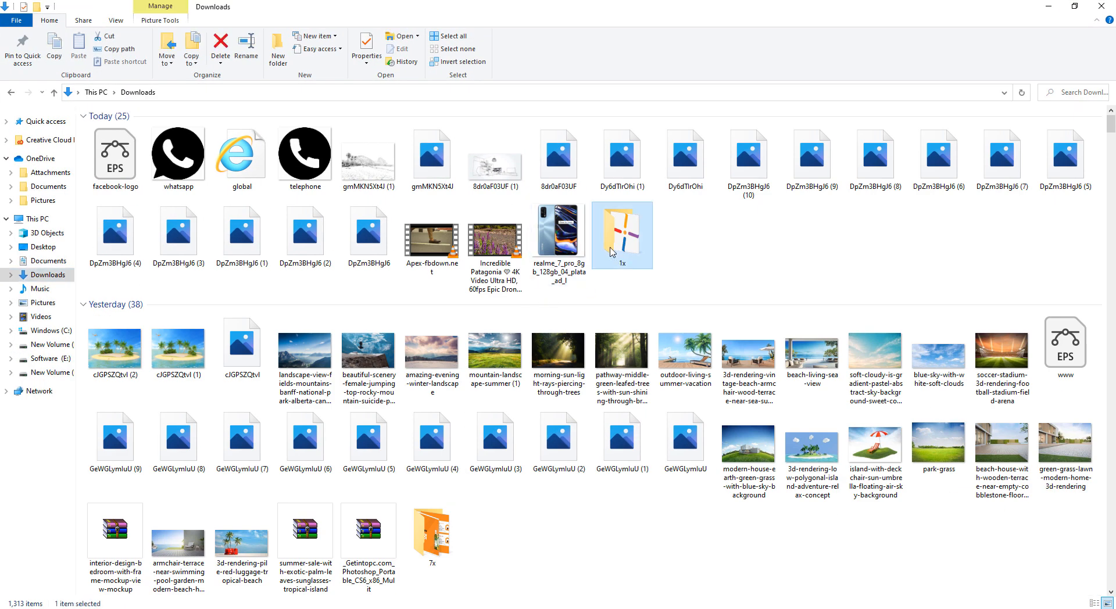
pyautogui.doubleClick(622, 232)
pyautogui.click(138, 141)
pyautogui.doubleClick(137, 141)
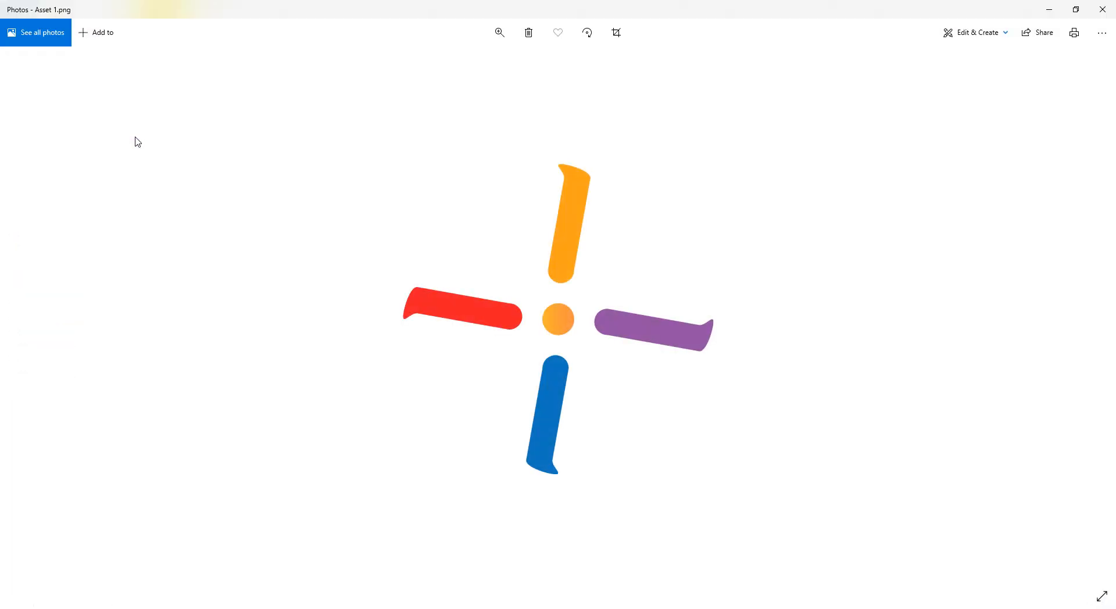
pyautogui.click(1102, 9)
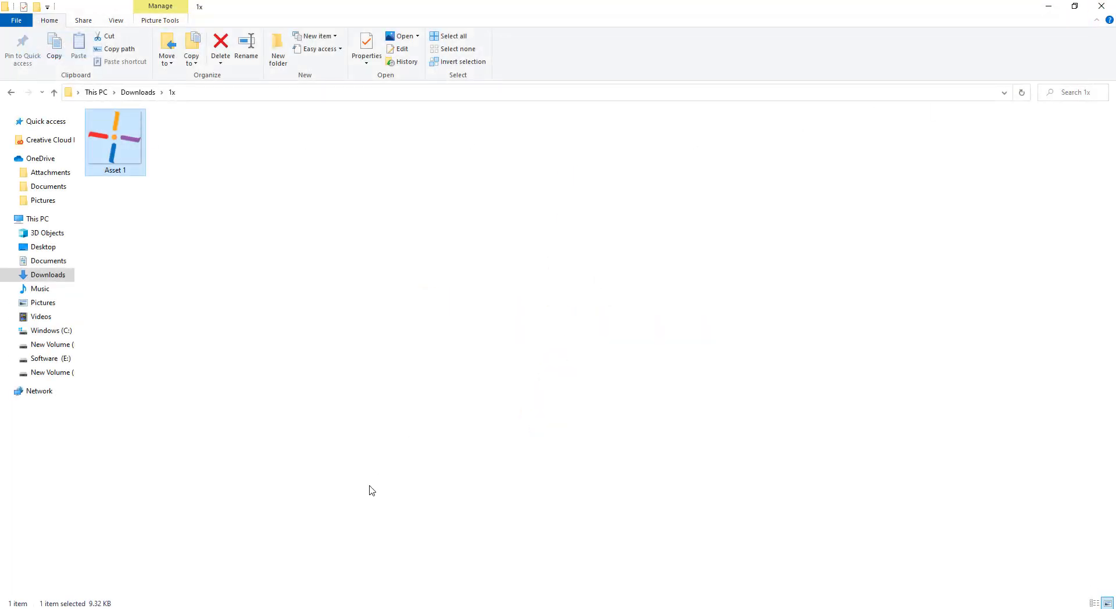
# Step: Switch back to Illustrator and export the selected artwork again as a 4x PNG asset to Downloads
pyautogui.hotkey('alt', 'Tab')
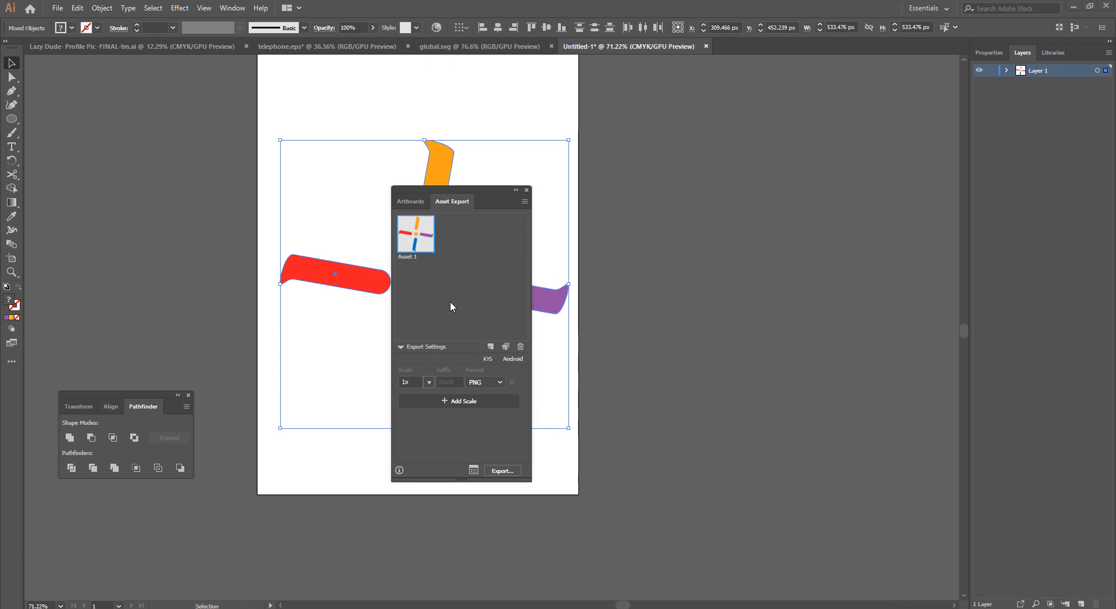
pyautogui.moveTo(515, 196); pyautogui.dragTo(900, 210)
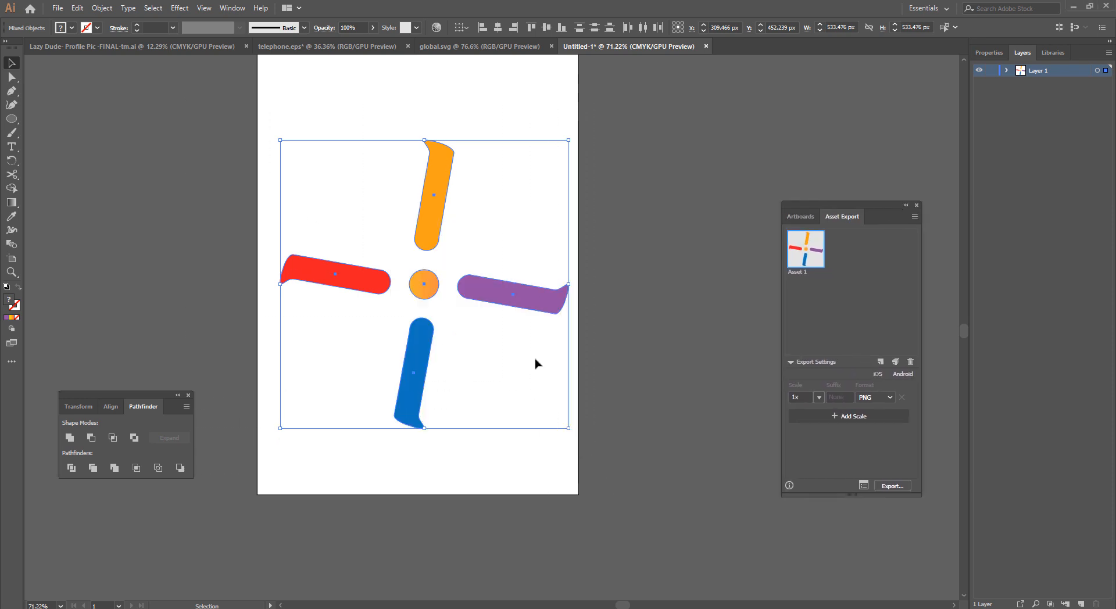
pyautogui.rightClick(489, 251)
pyautogui.click(541, 418)
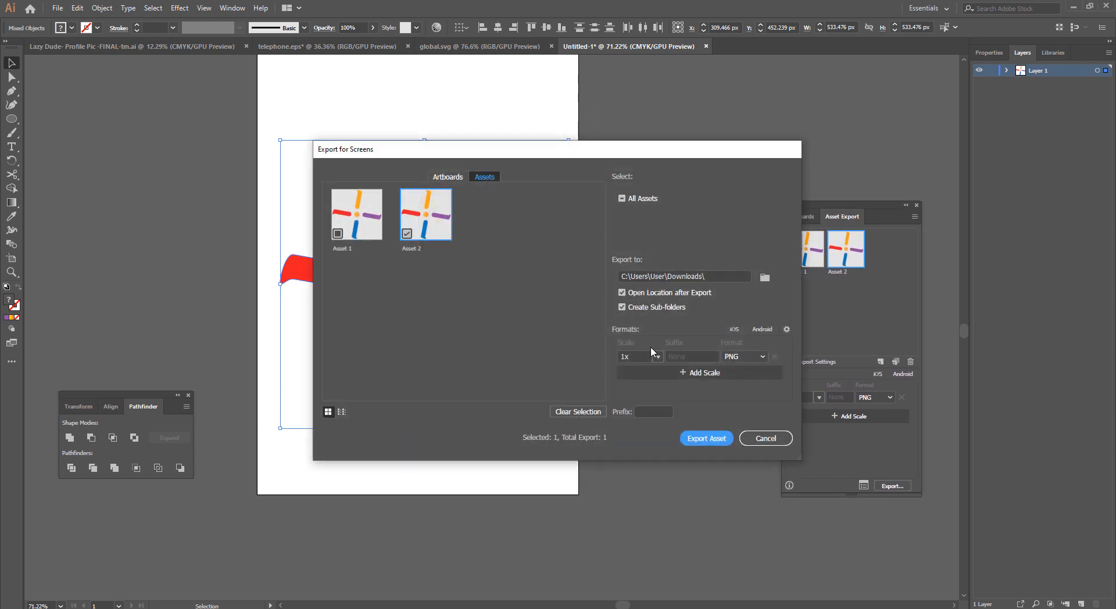
pyautogui.click(658, 357)
pyautogui.click(667, 410)
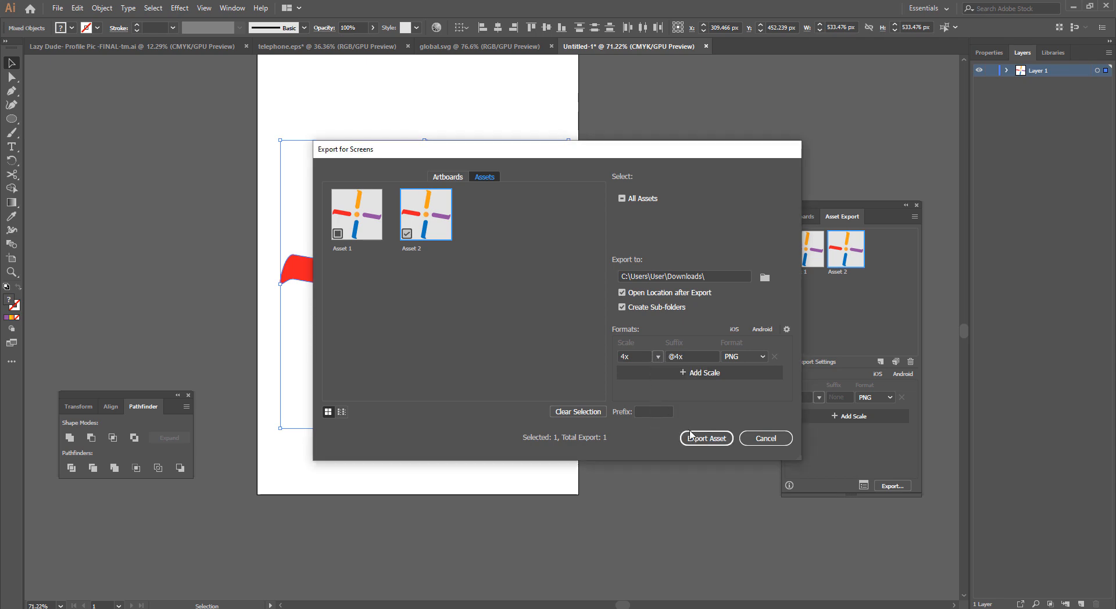
pyautogui.click(689, 437)
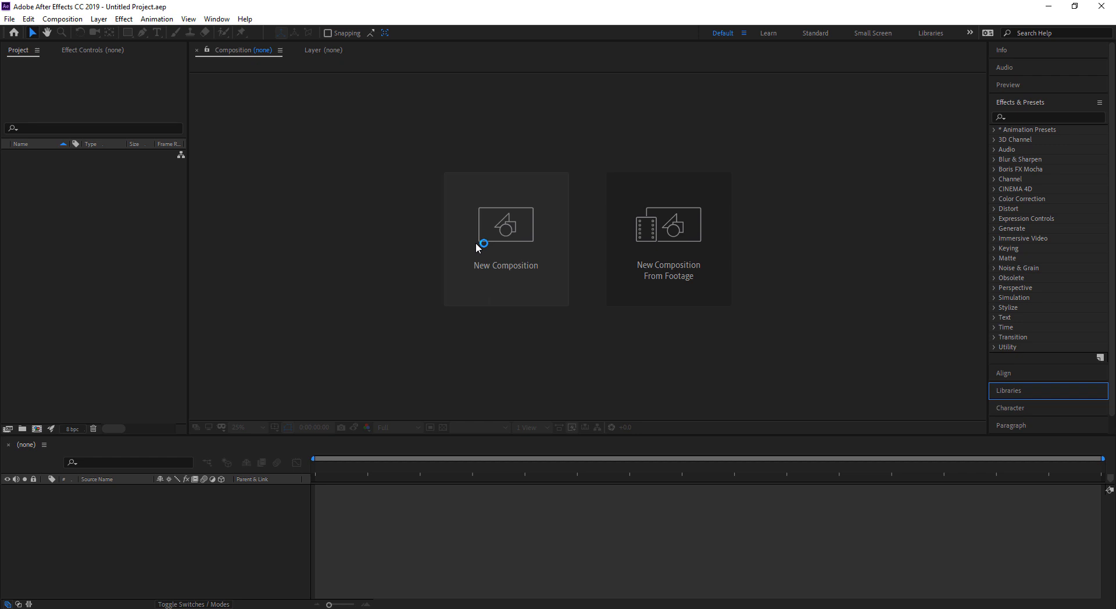
# Step: Create a new 2000 x 2000 px composition with a white (FFFFFF) background
pyautogui.click(543, 244)
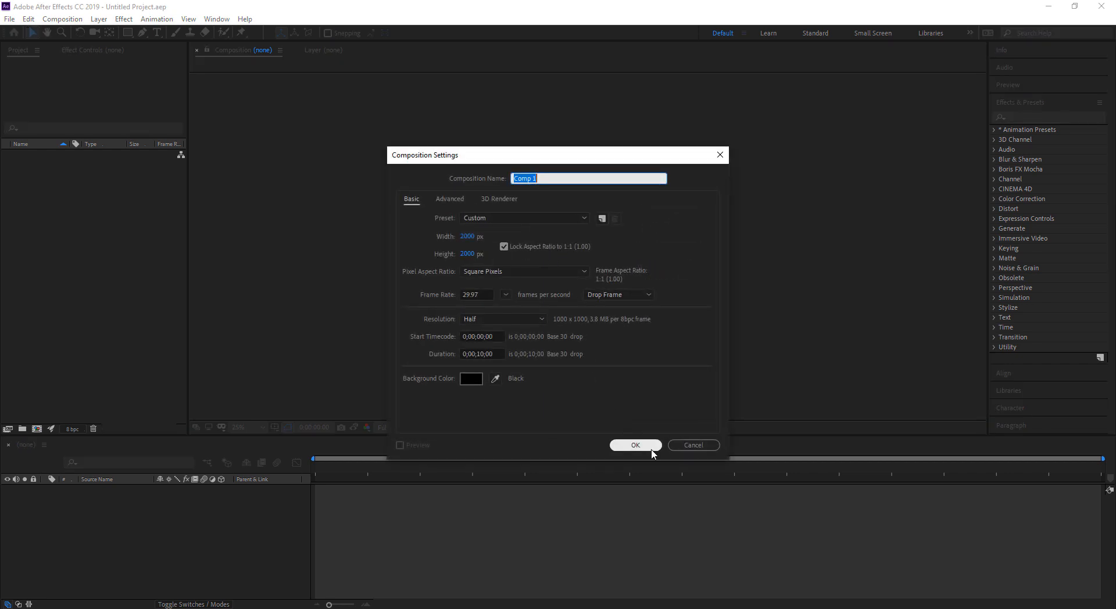
pyautogui.click(471, 378)
pyautogui.click(421, 238)
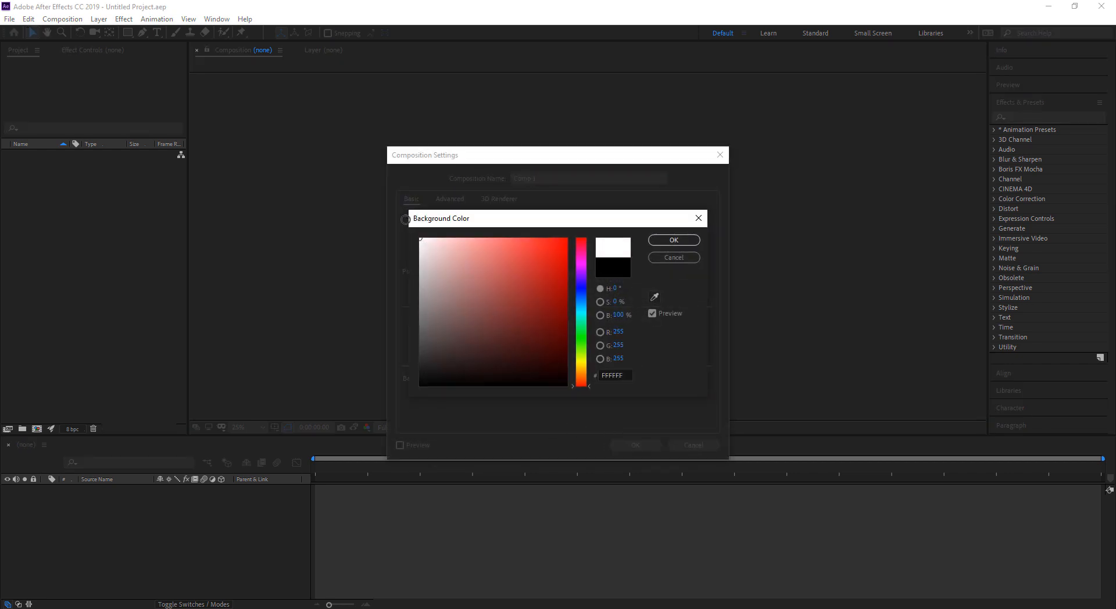
pyautogui.click(672, 242)
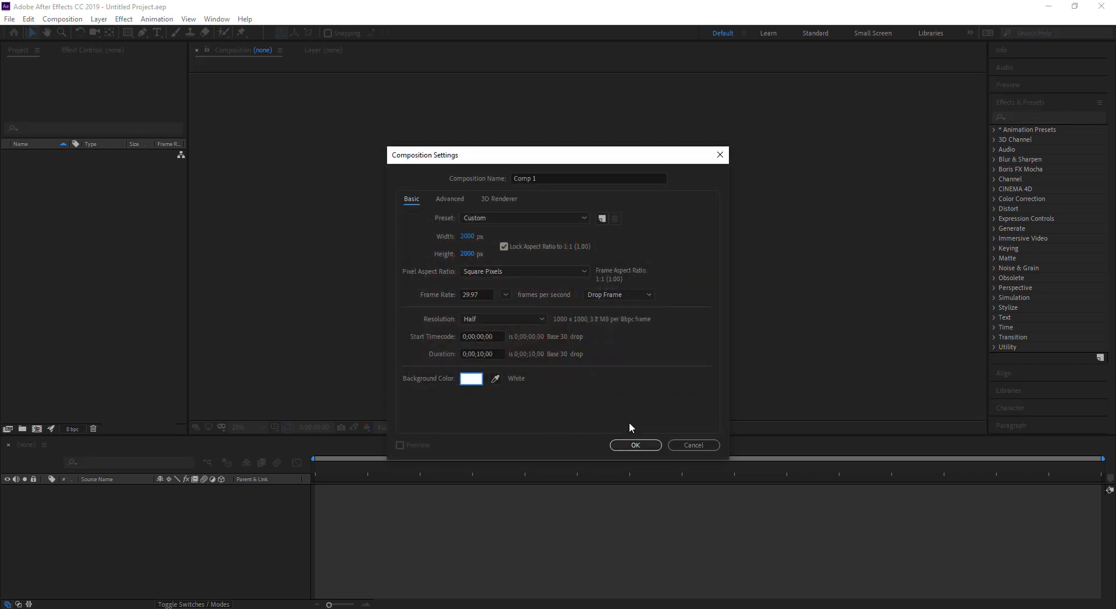
pyautogui.click(635, 445)
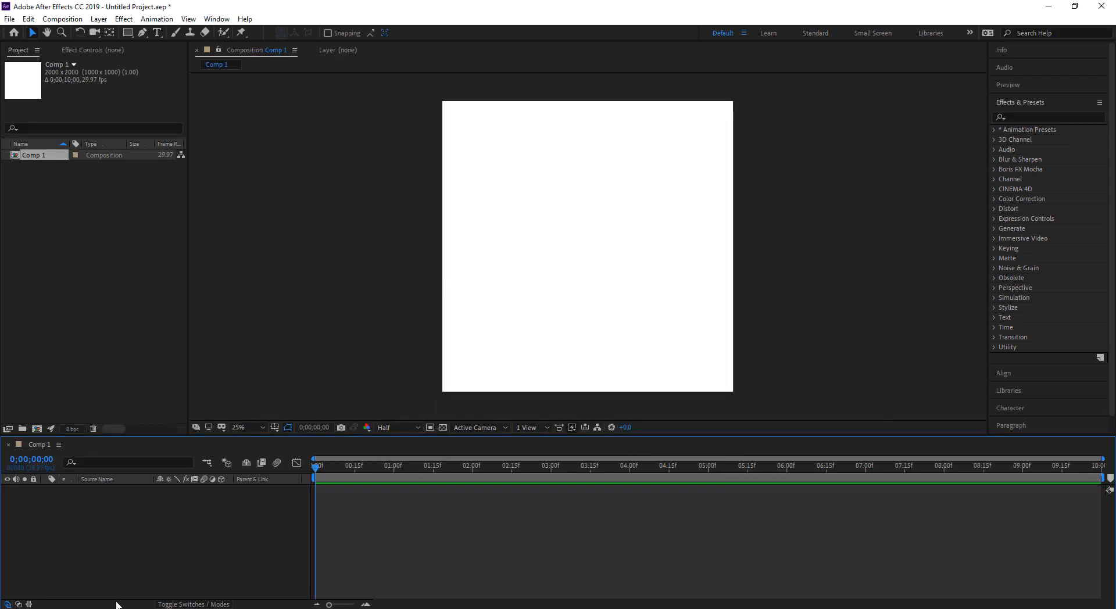
# Step: Switch to File Explorer and import the exported PNG from the 4x folder in Downloads into the After Effects project
pyautogui.click(410, 574)
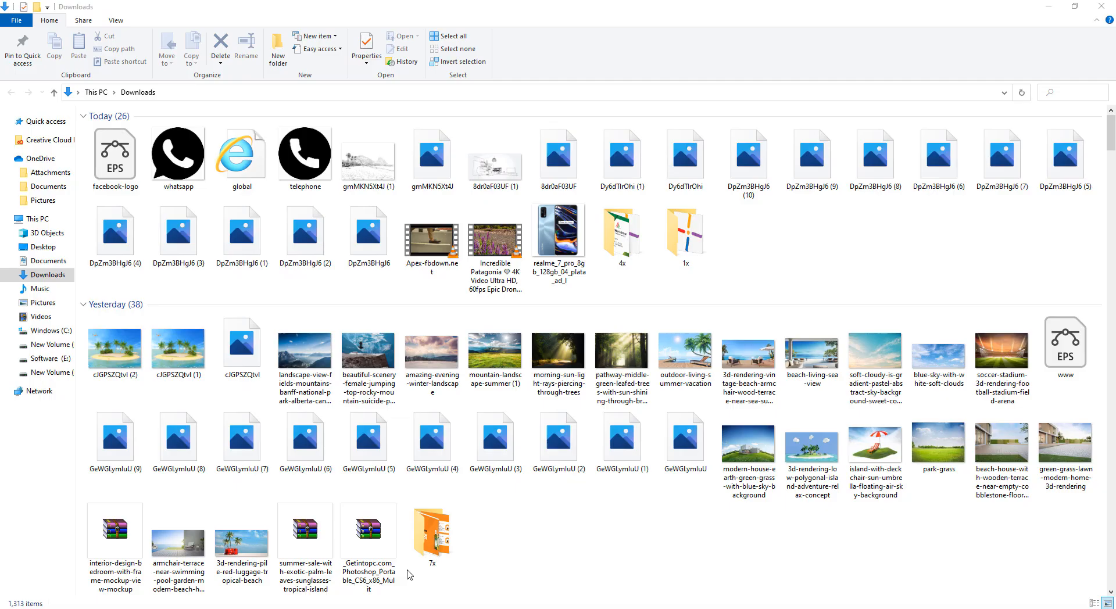
pyautogui.doubleClick(685, 233)
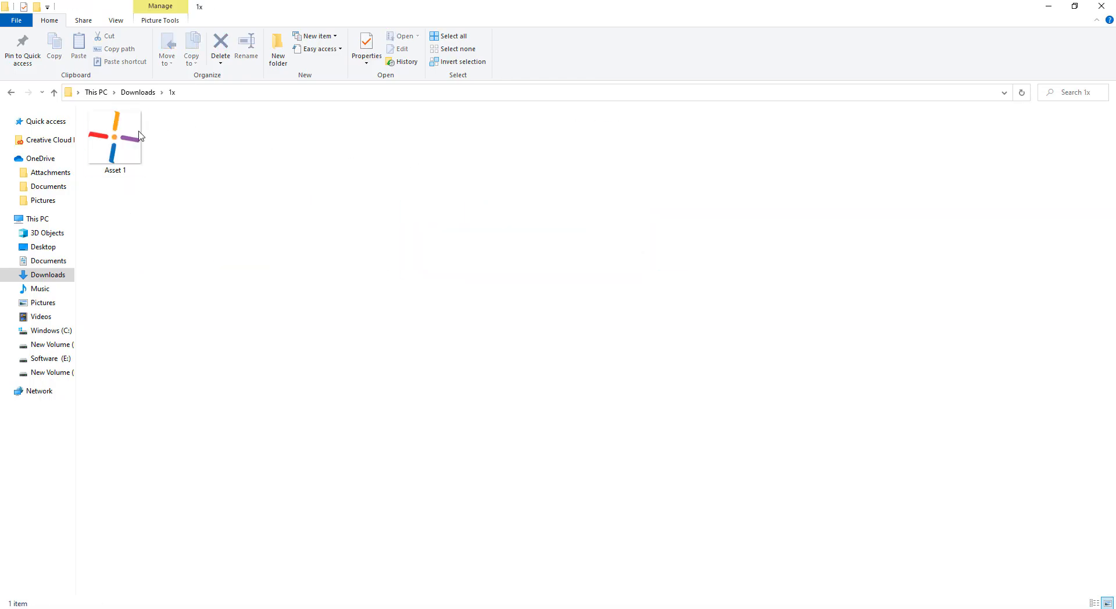
pyautogui.click(7, 93)
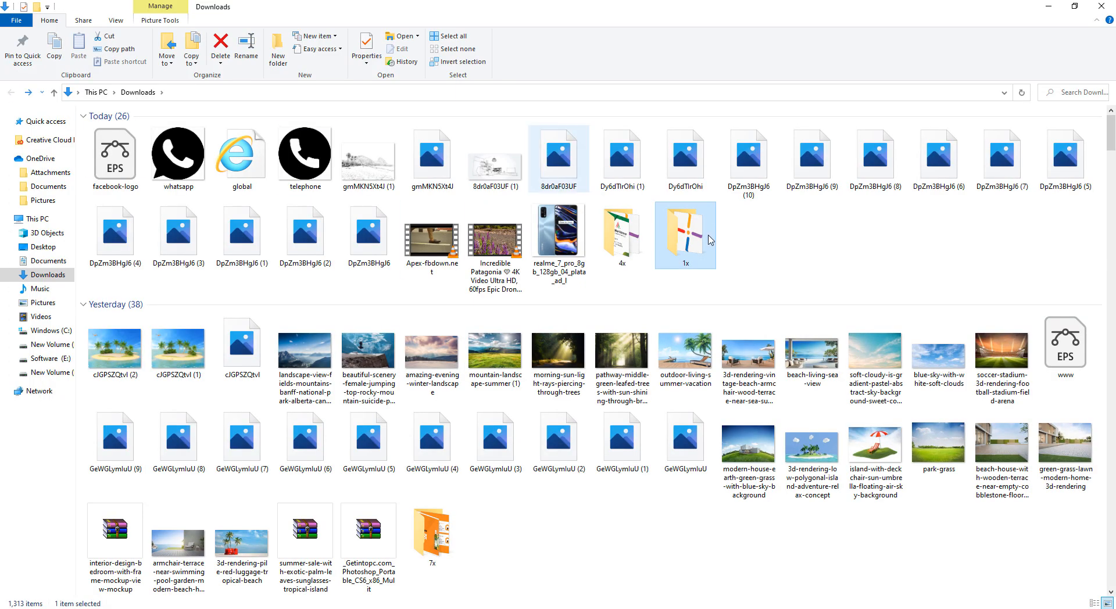
pyautogui.click(630, 243)
pyautogui.doubleClick(629, 243)
pyautogui.moveTo(243, 143); pyautogui.dragTo(137, 273)
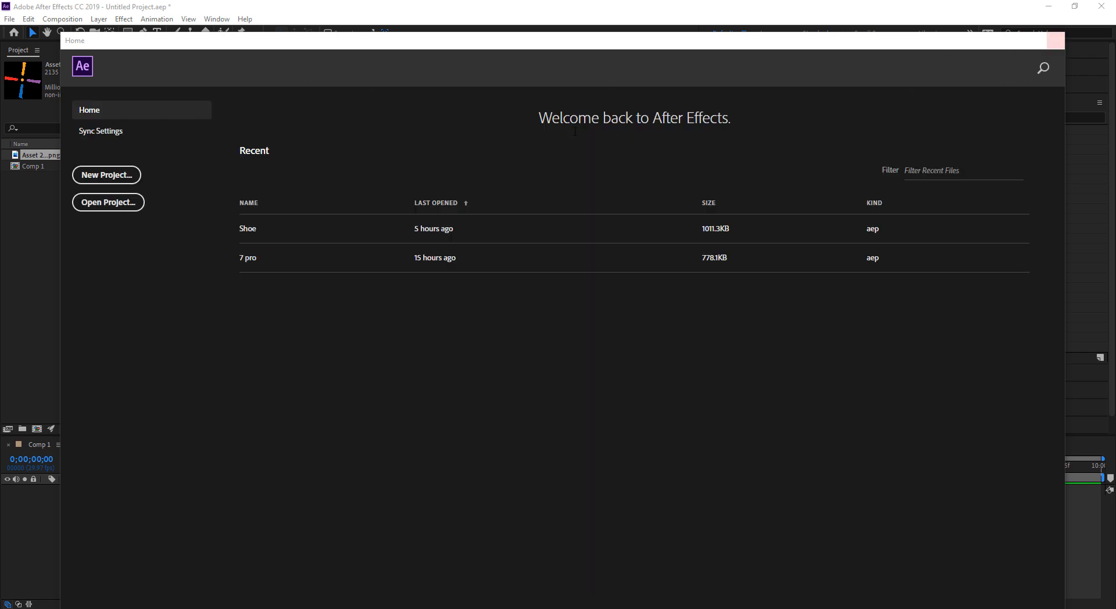
pyautogui.click(107, 175)
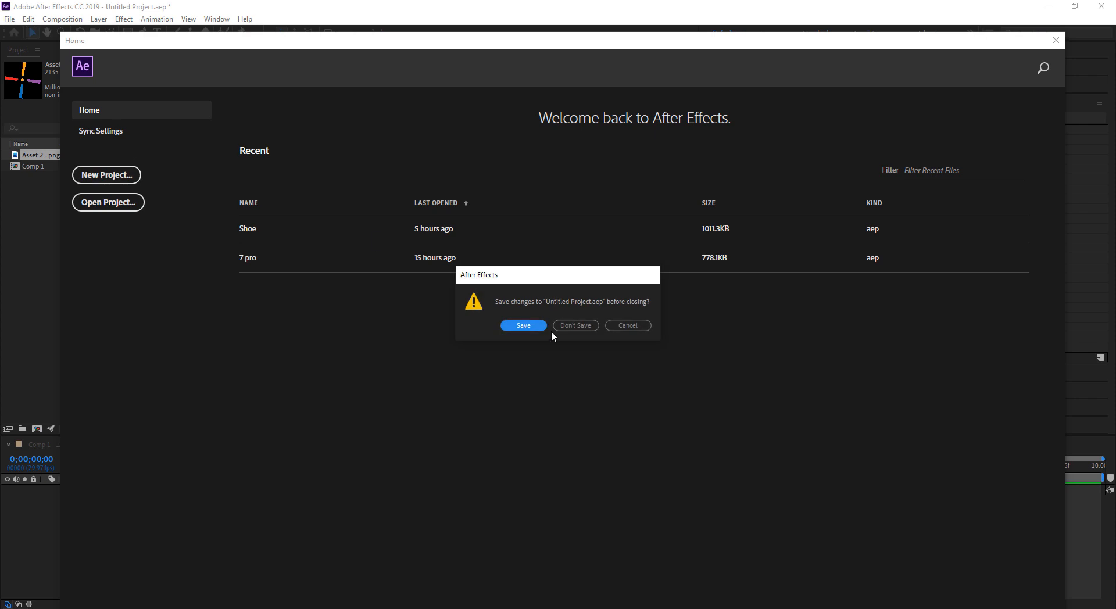
pyautogui.click(617, 326)
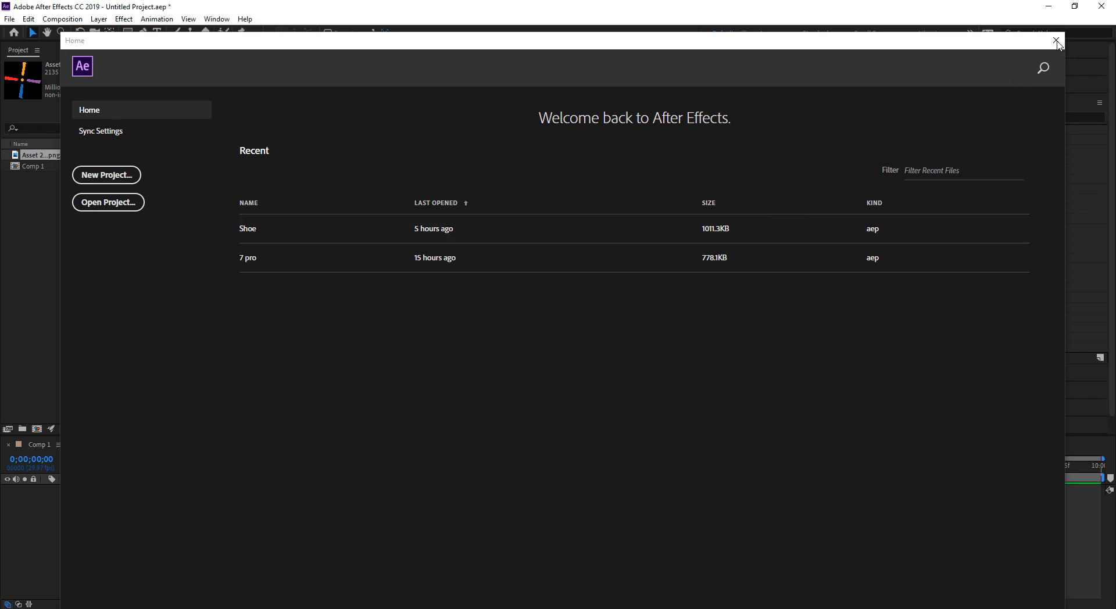
pyautogui.click(1056, 42)
pyautogui.moveTo(50, 157); pyautogui.dragTo(152, 490)
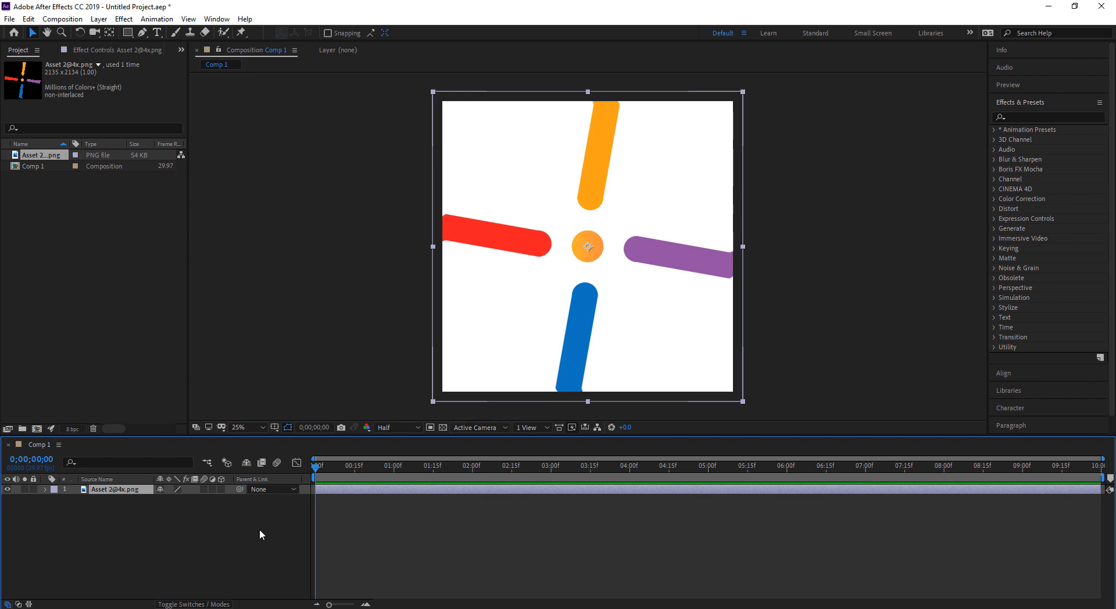
# Step: Scale the logo layer to 62%, show the alignment options, and deselect the layer
pyautogui.press('s')
pyautogui.moveTo(174, 500); pyautogui.dragTo(146, 501)
pyautogui.click(1021, 377)
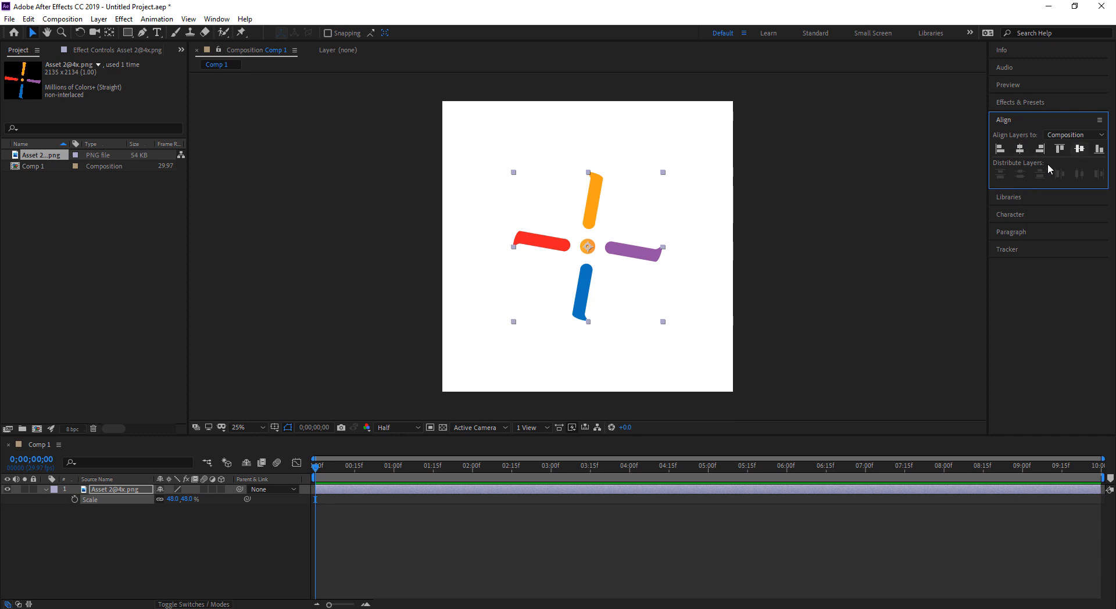
pyautogui.moveTo(314, 470)
pyautogui.mouseDown()
pyautogui.moveTo(323, 484)
pyautogui.moveTo(314, 484)
pyautogui.mouseUp()
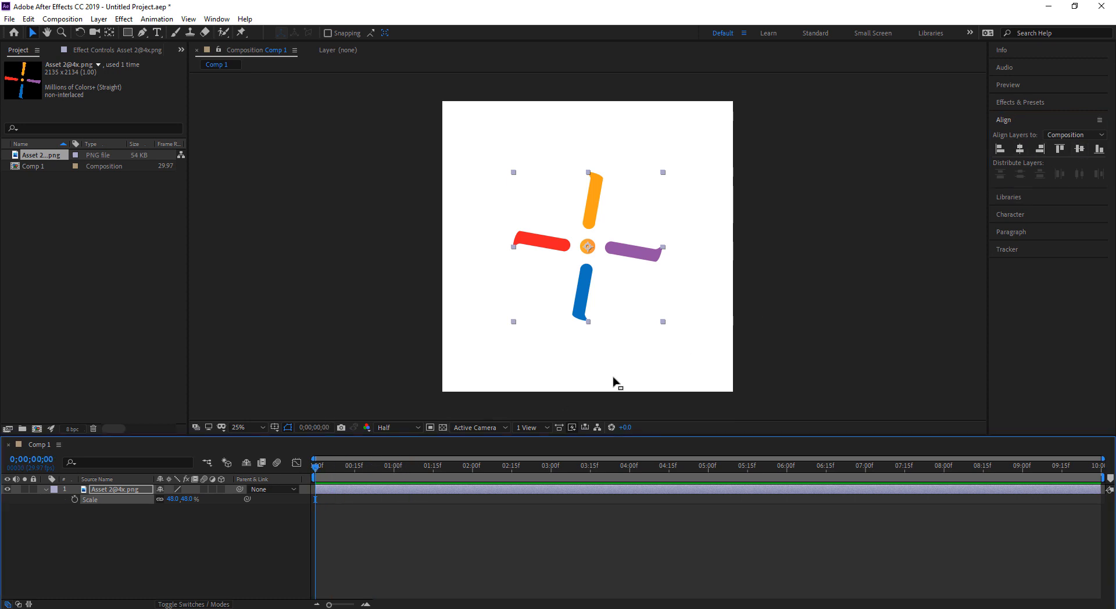
pyautogui.moveTo(172, 503); pyautogui.dragTo(191, 503)
pyautogui.click(174, 519)
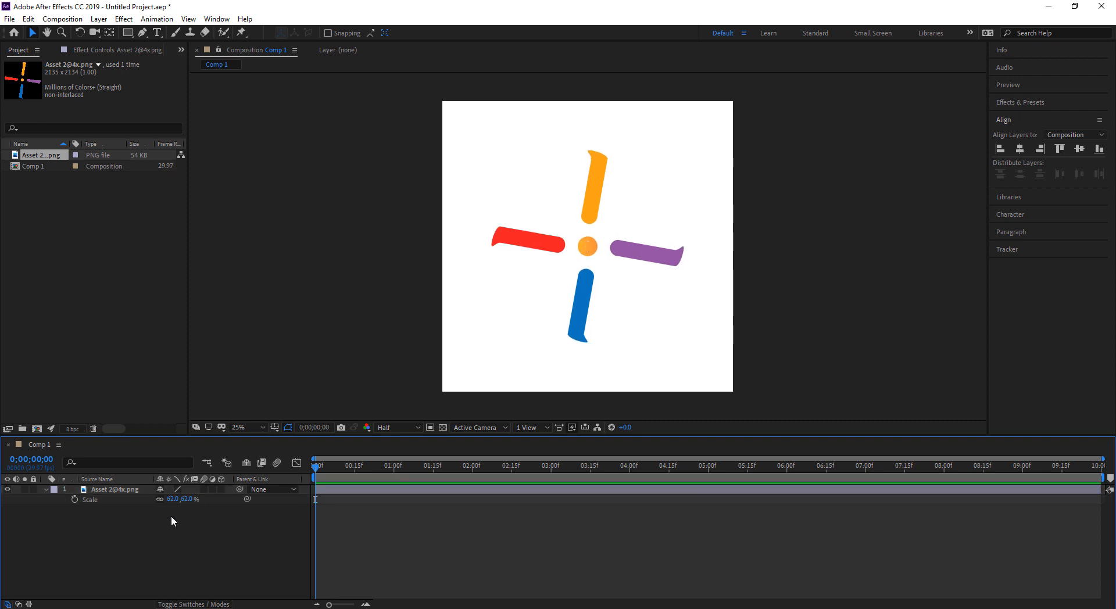
# Step: Expand the logo layer's transform properties and set a 0° rotation keyframe at the start of the timeline
pyautogui.click(46, 489)
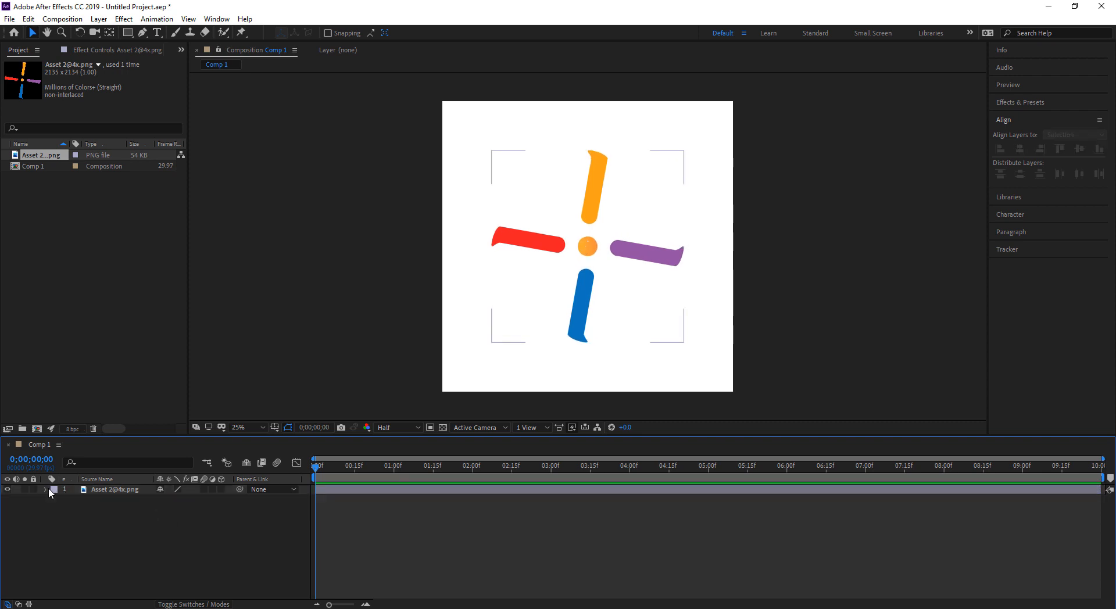
pyautogui.click(46, 489)
pyautogui.click(46, 489)
pyautogui.click(47, 489)
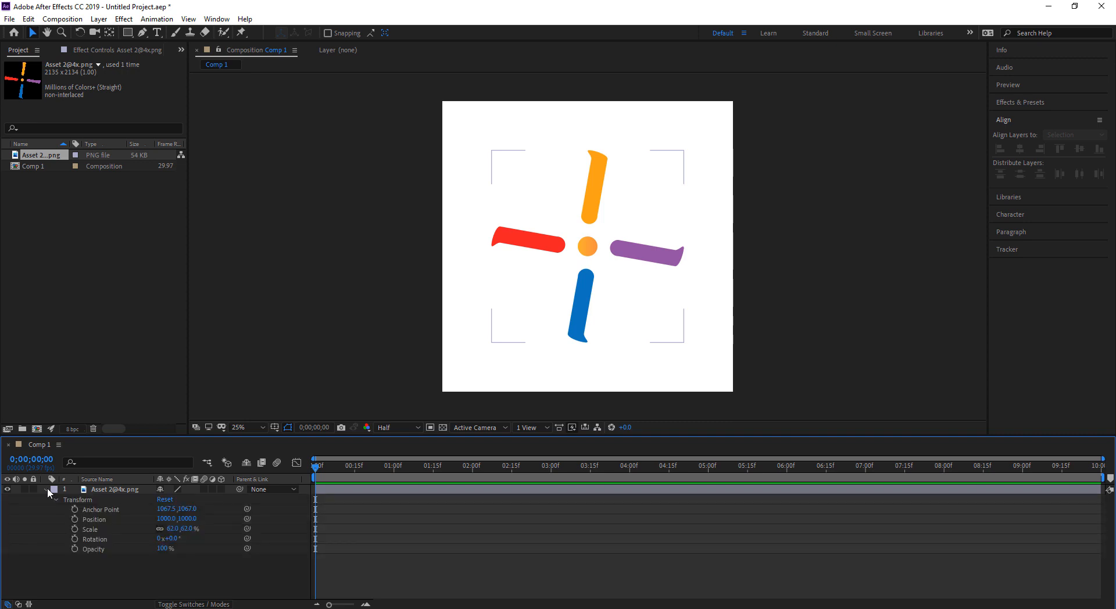
pyautogui.click(46, 489)
pyautogui.click(46, 489)
pyautogui.click(172, 539)
pyautogui.click(75, 538)
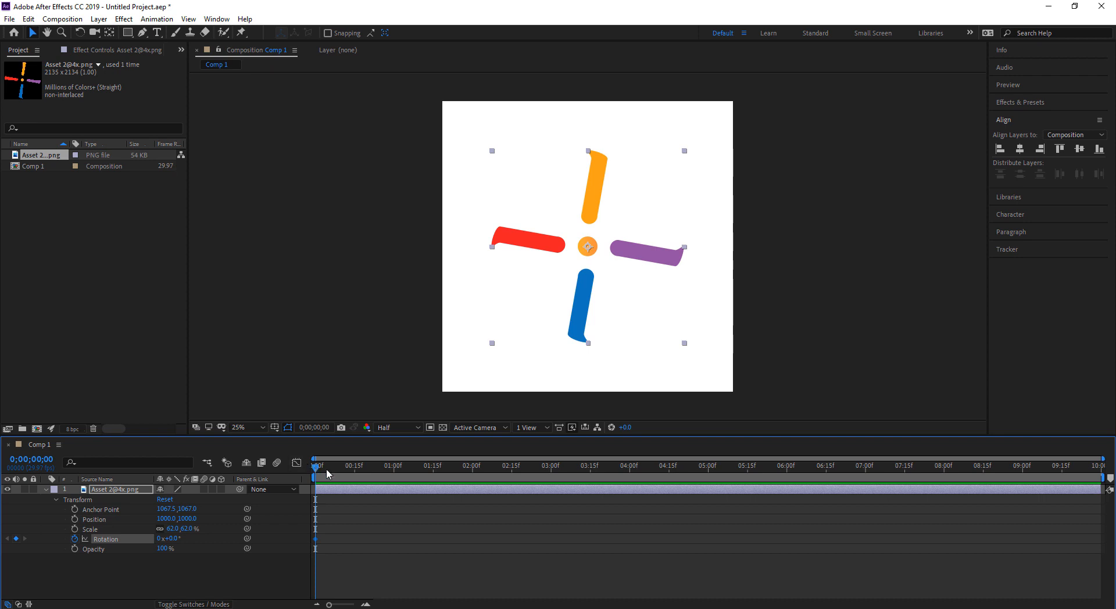
# Step: Set the logo's rotation to 360° at the last frame, 0;00;09;29
pyautogui.moveTo(326, 468); pyautogui.dragTo(1101, 506)
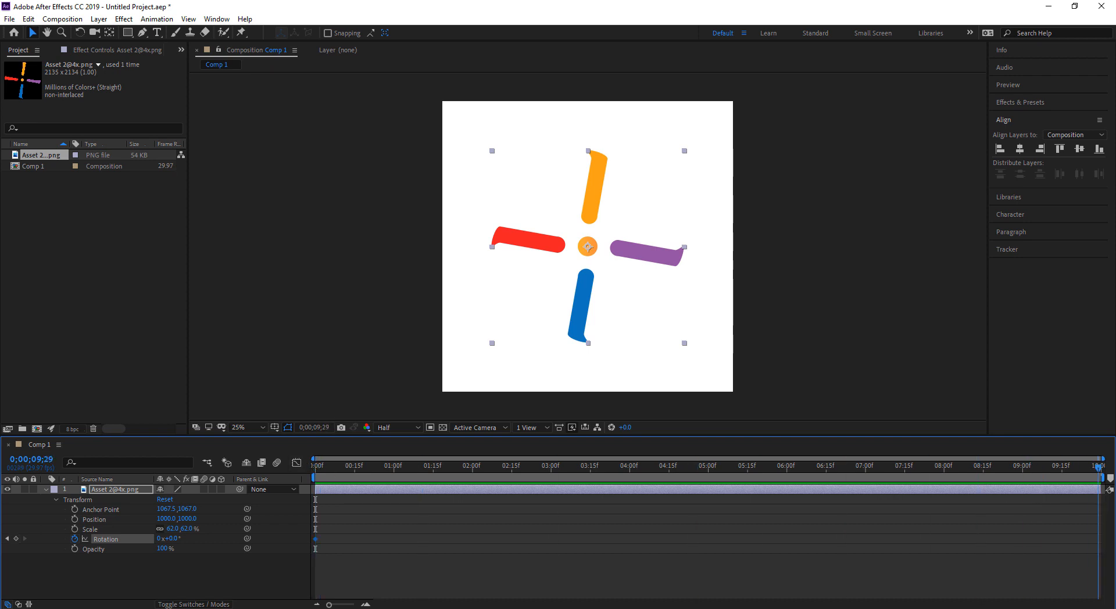
pyautogui.click(172, 539)
pyautogui.write('360')
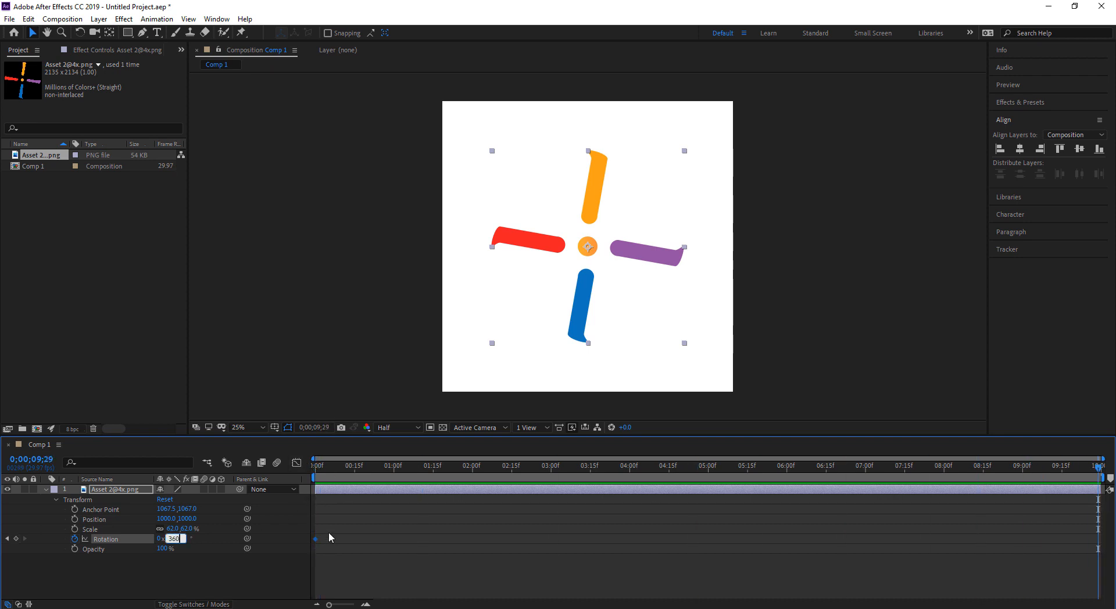
pyautogui.press('Return')
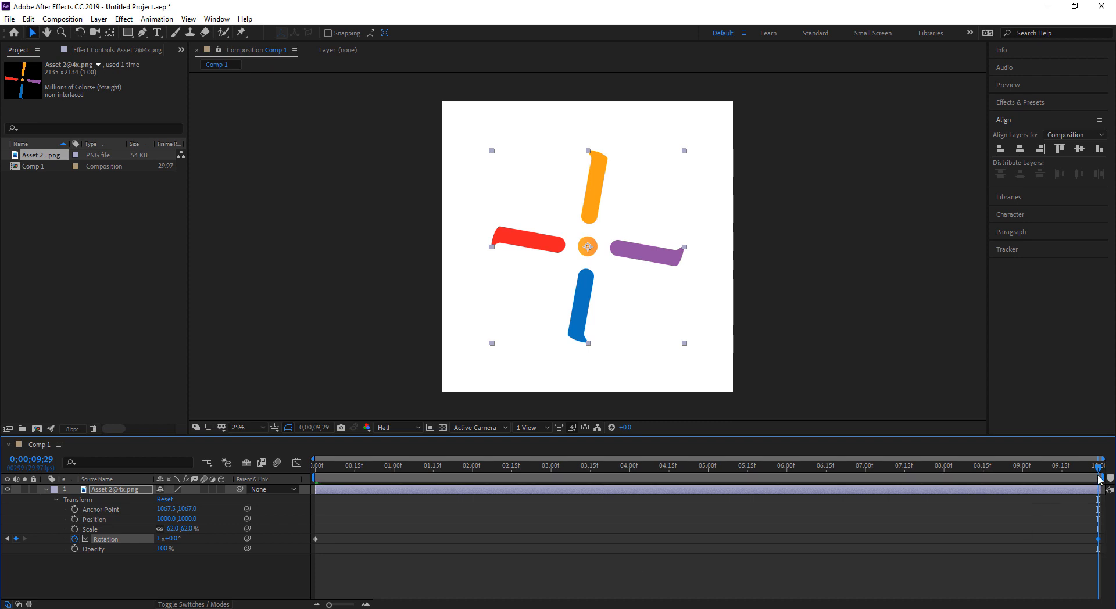
# Step: Return to the start of the timeline and preview the single-turn rotation
pyautogui.moveTo(1100, 466); pyautogui.dragTo(239, 605)
pyautogui.press('space')
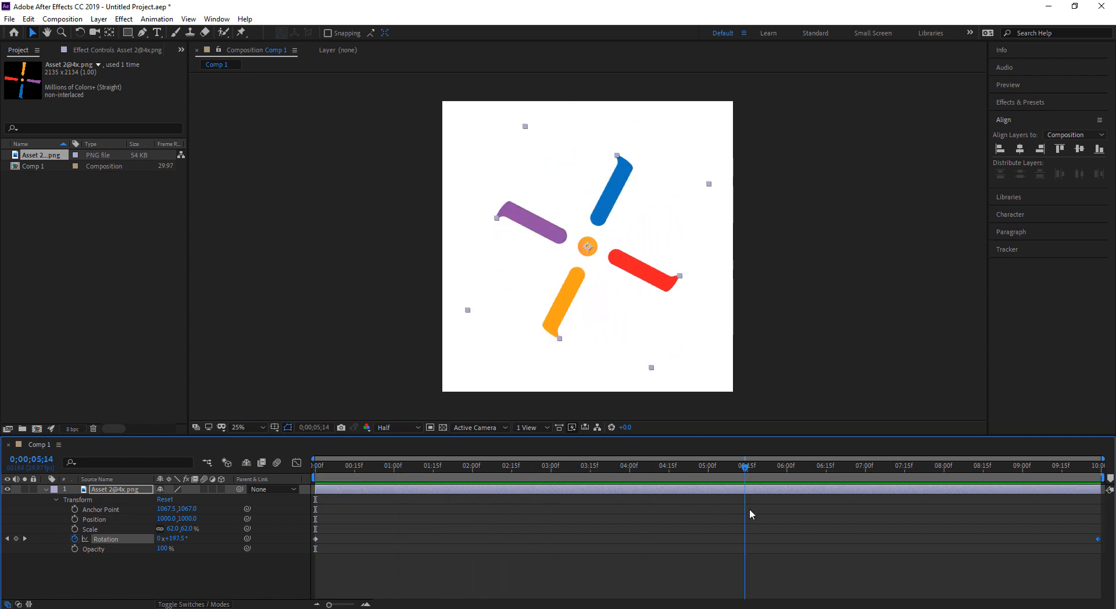
pyautogui.press('space')
pyautogui.press('space')
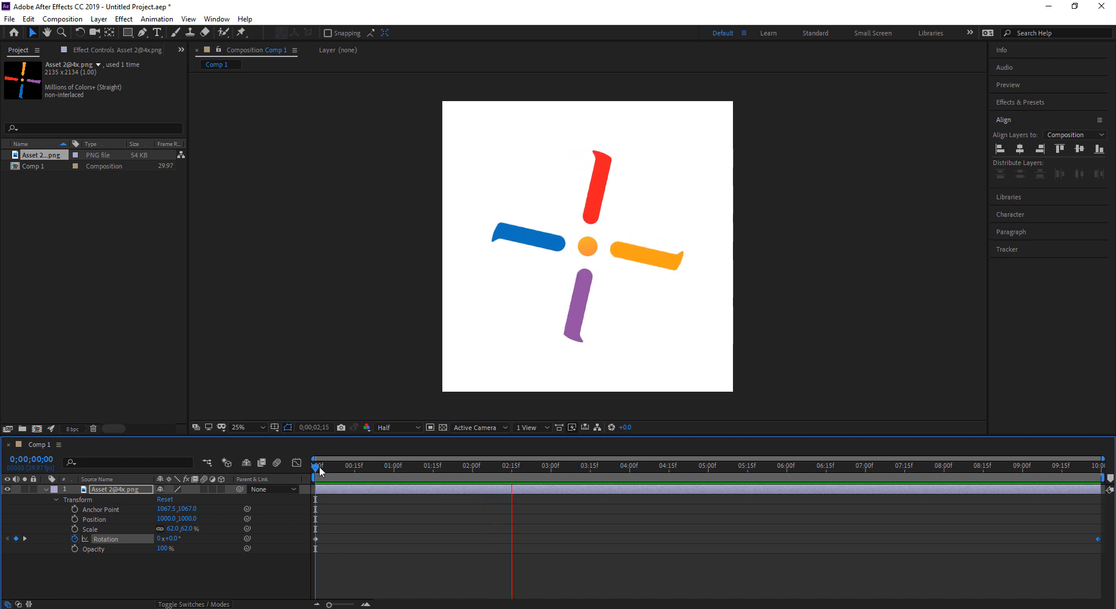
# Step: Set the rotation at the last frame, 0;00;09;29, to 68 full turns
pyautogui.moveTo(316, 469); pyautogui.dragTo(1101, 549)
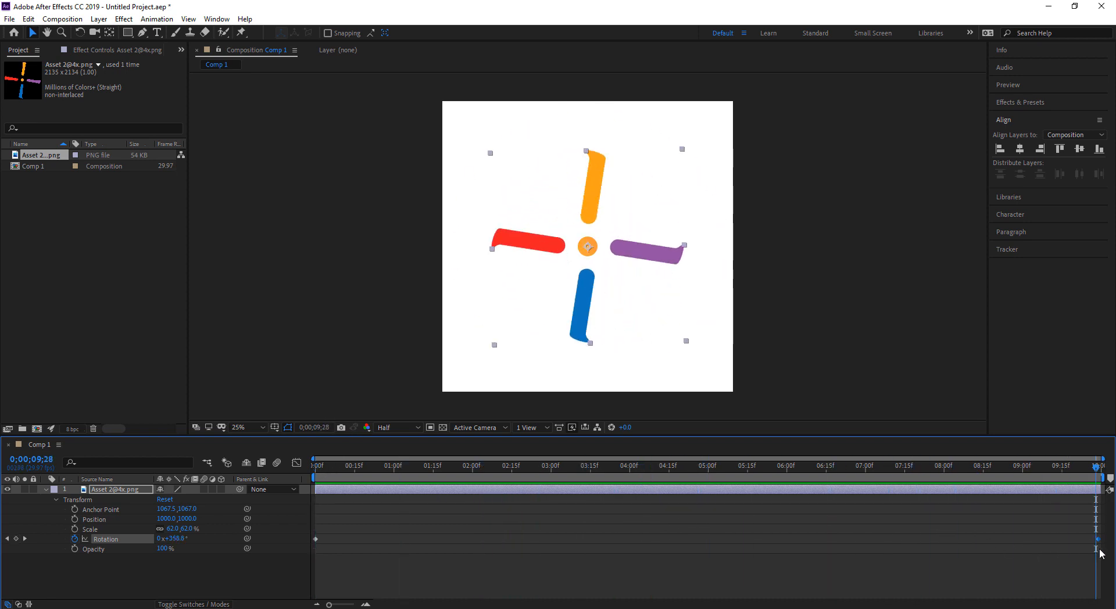
pyautogui.moveTo(1097, 472); pyautogui.dragTo(1107, 470)
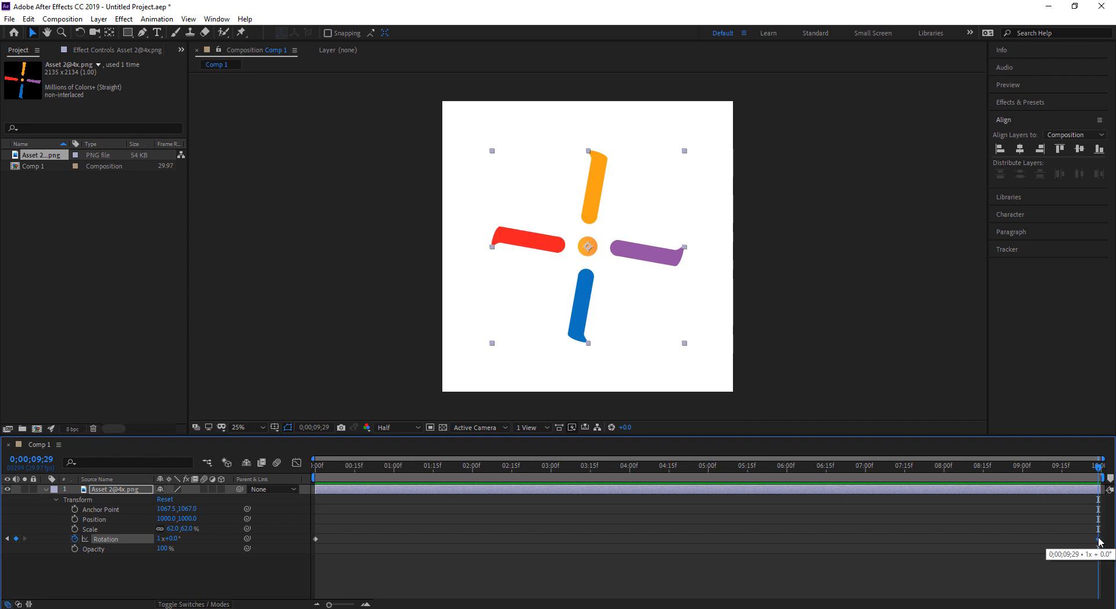
pyautogui.moveTo(169, 538); pyautogui.dragTo(201, 540)
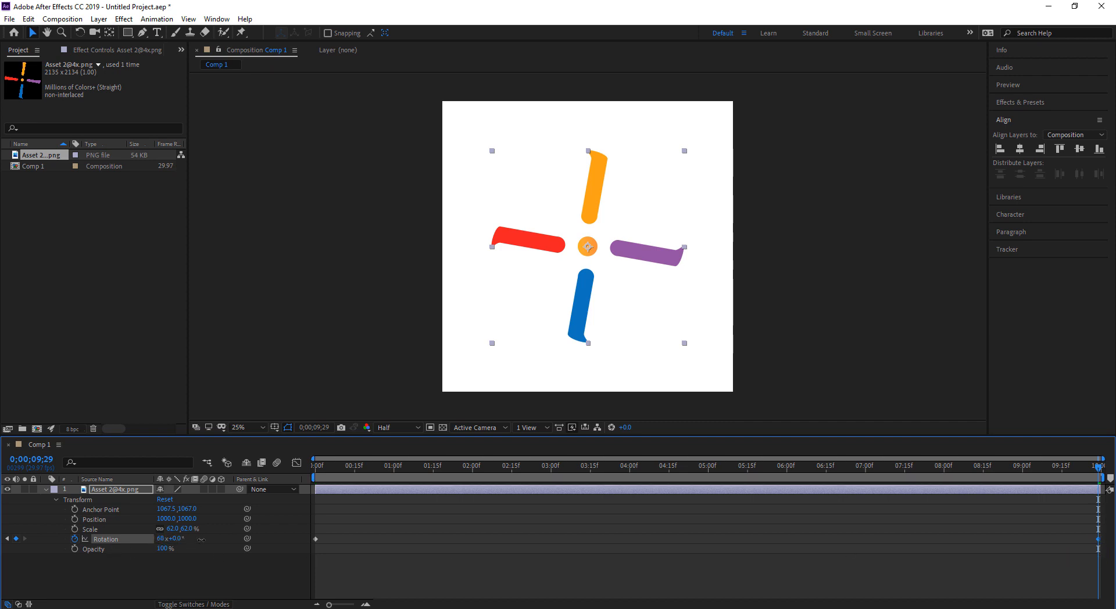
# Step: Preview the faster spinning animation from the beginning, and return to the first frame
pyautogui.moveTo(1098, 468); pyautogui.dragTo(108, 492)
pyautogui.press('space')
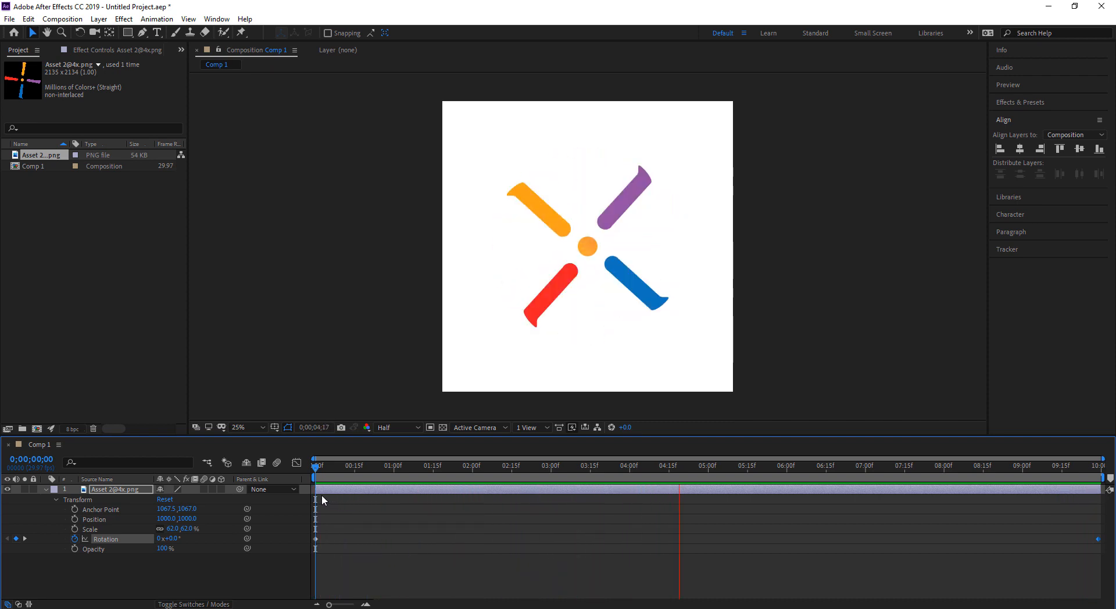
pyautogui.click(365, 466)
pyautogui.moveTo(506, 497); pyautogui.dragTo(45, 500)
pyautogui.press('space')
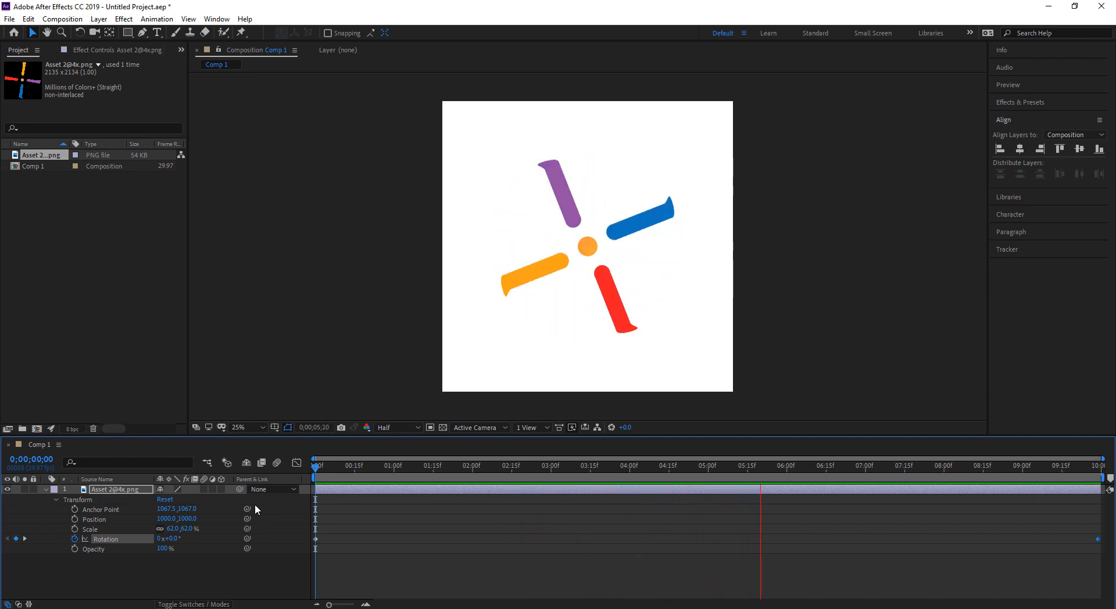
pyautogui.moveTo(354, 470); pyautogui.dragTo(282, 485)
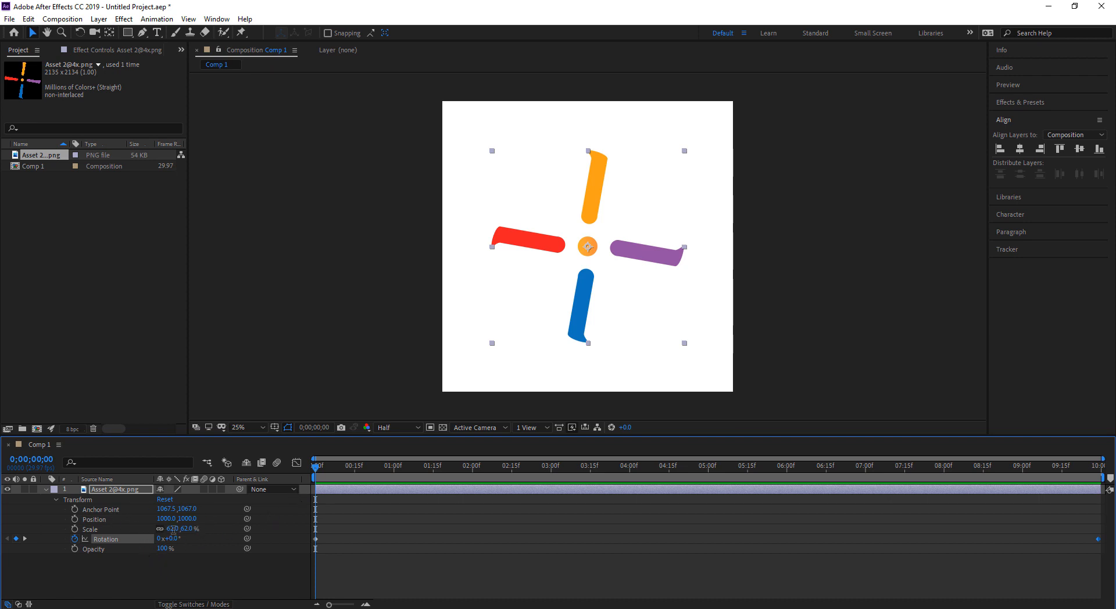
# Step: Set the logo's scale to 0% at the first frame and keyframe it
pyautogui.click(170, 529)
pyautogui.press('Return')
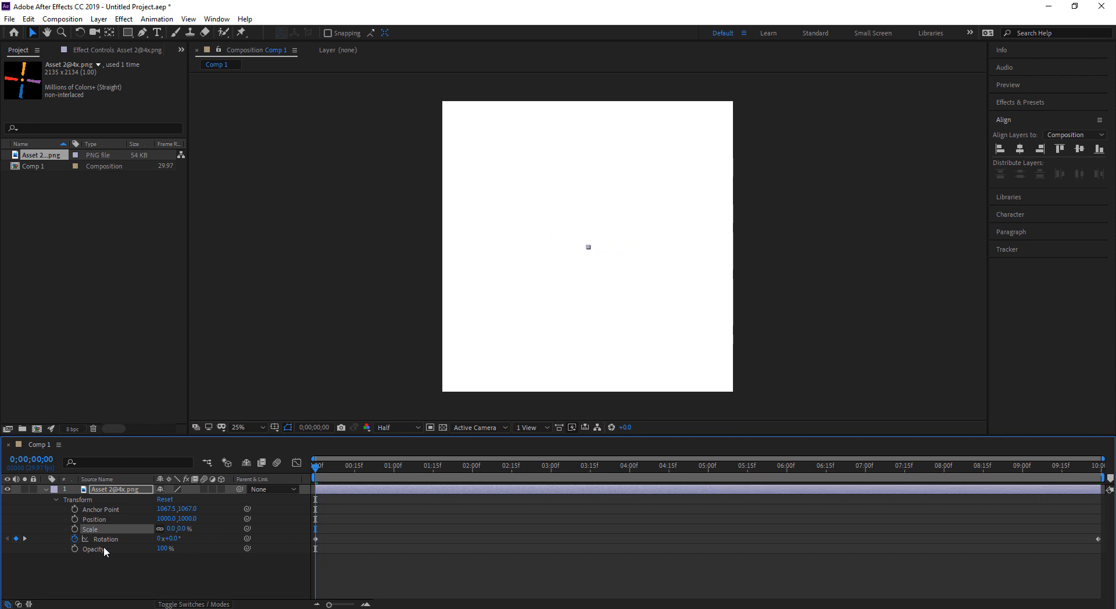
pyautogui.click(74, 529)
# Step: Add a scale keyframe of 62% for the logo at 0;00;05;00
pyautogui.moveTo(312, 474); pyautogui.dragTo(709, 498)
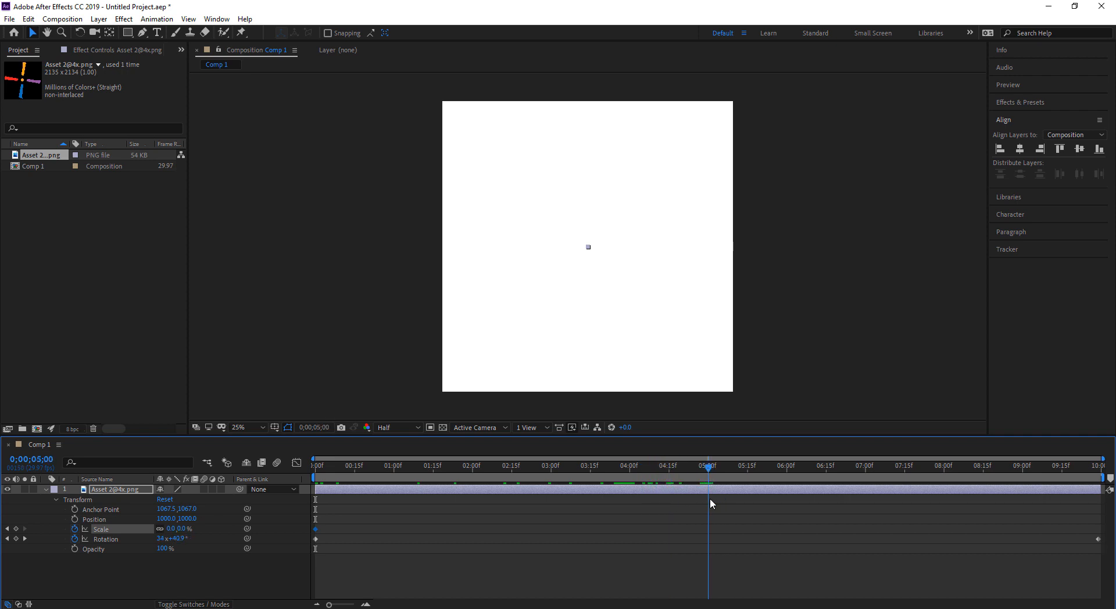
pyautogui.click(172, 529)
pyautogui.press('Return')
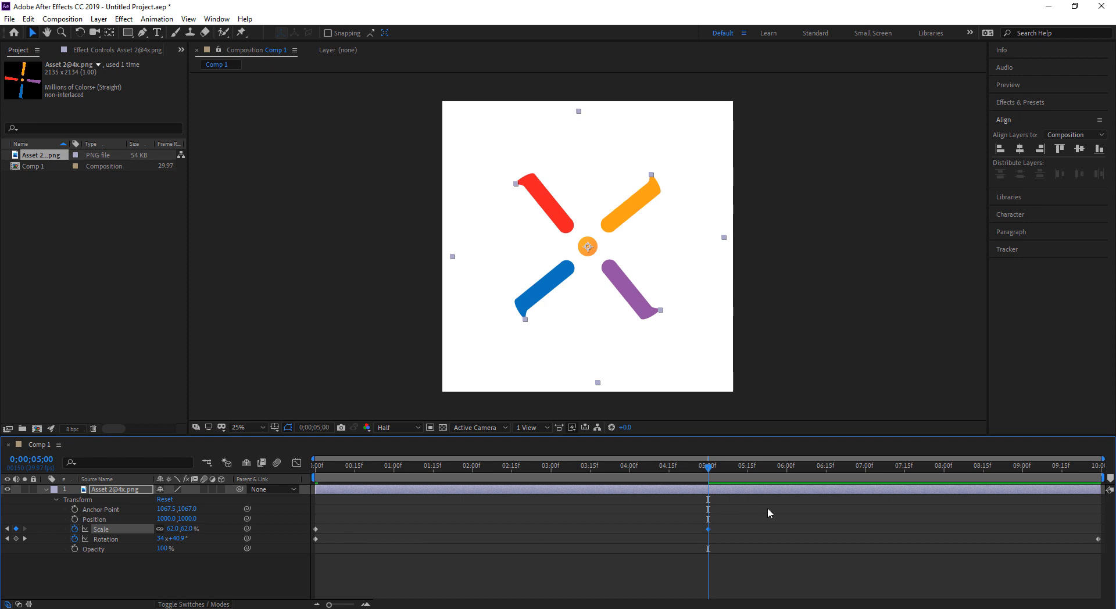
# Step: Apply Easy Ease to both scale keyframes and the first rotation keyframe of the logo layer
pyautogui.moveTo(720, 529); pyautogui.dragTo(263, 551)
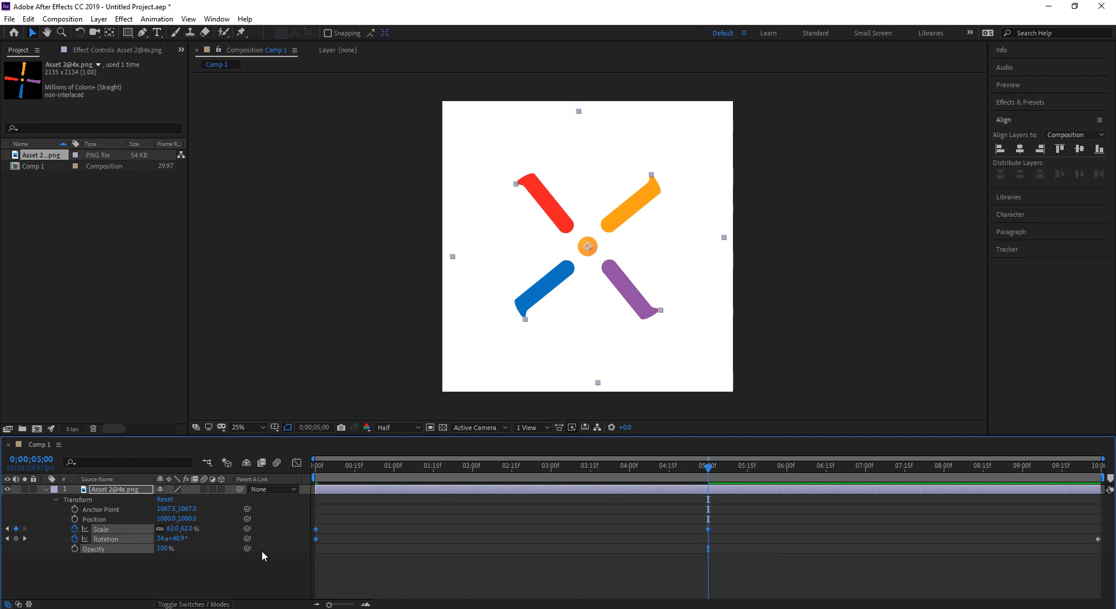
pyautogui.press('F9')
pyautogui.click(624, 528)
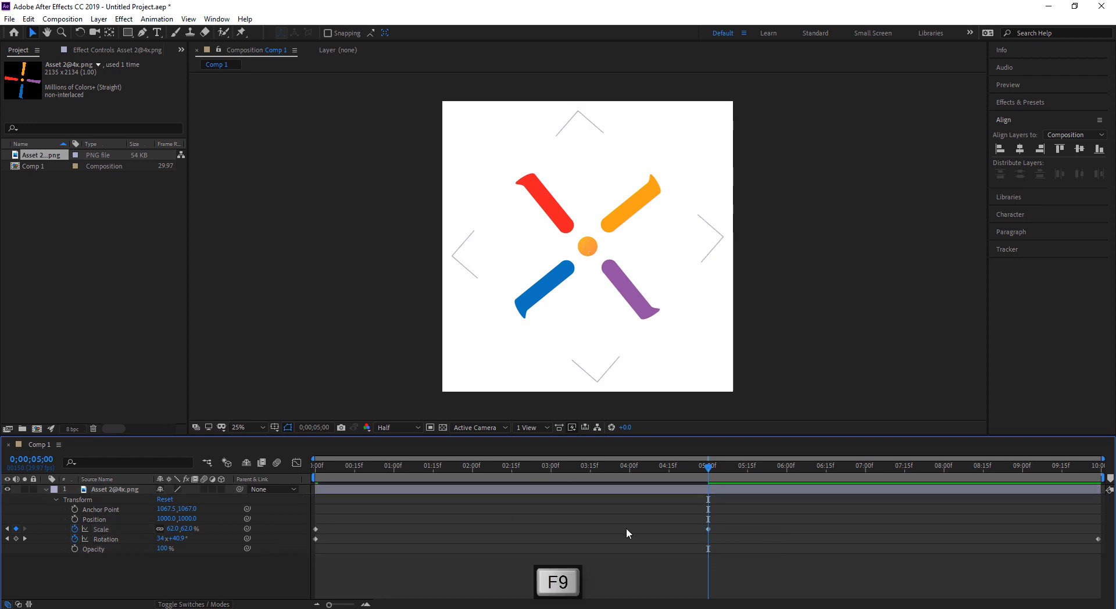
pyautogui.moveTo(748, 507); pyautogui.dragTo(330, 531)
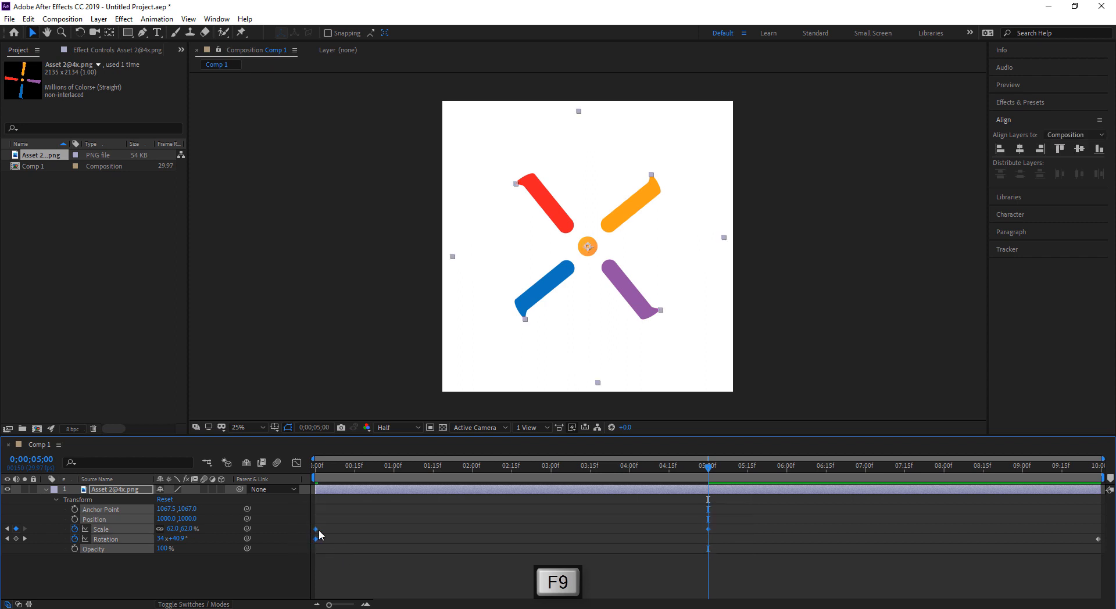
pyautogui.rightClick(315, 528)
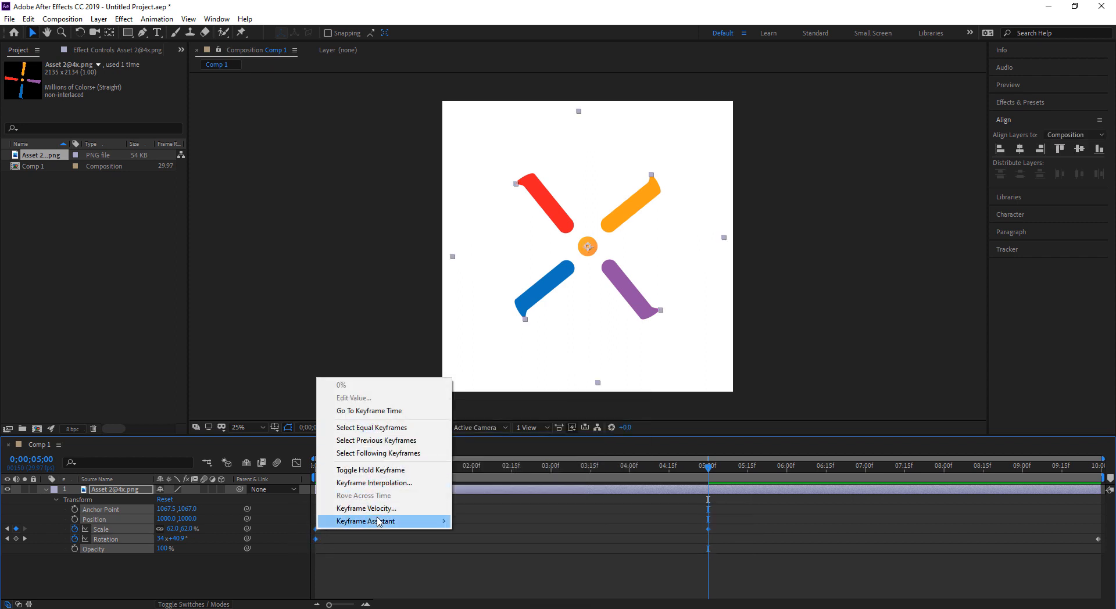
pyautogui.moveTo(378, 521)
pyautogui.click(530, 444)
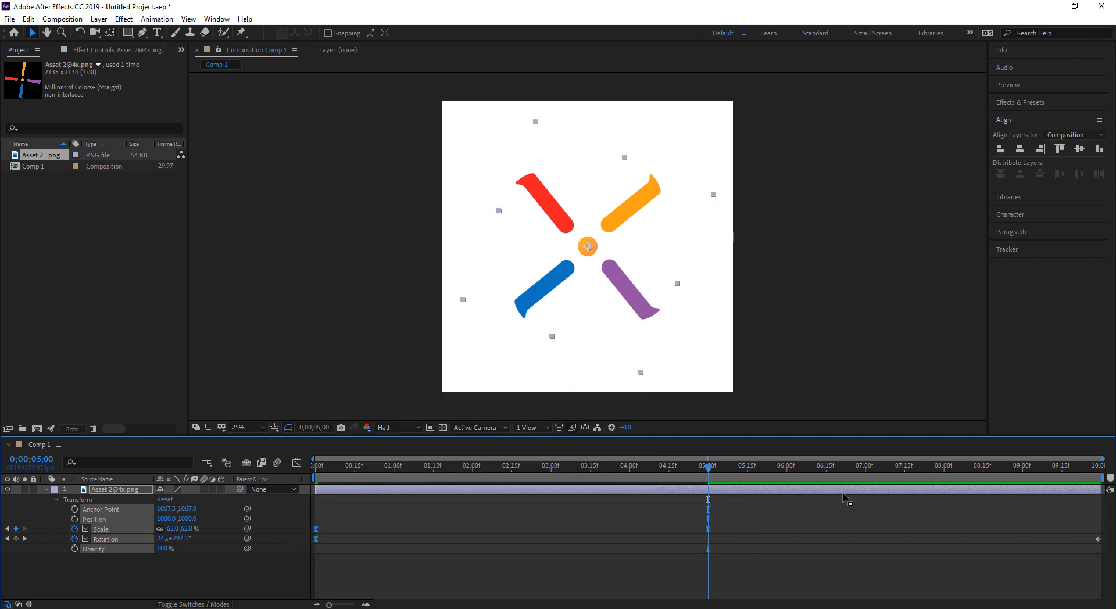
# Step: Apply Easy Ease to the logo's last rotation keyframe at the end of the timeline
pyautogui.moveTo(1070, 525); pyautogui.dragTo(1103, 543)
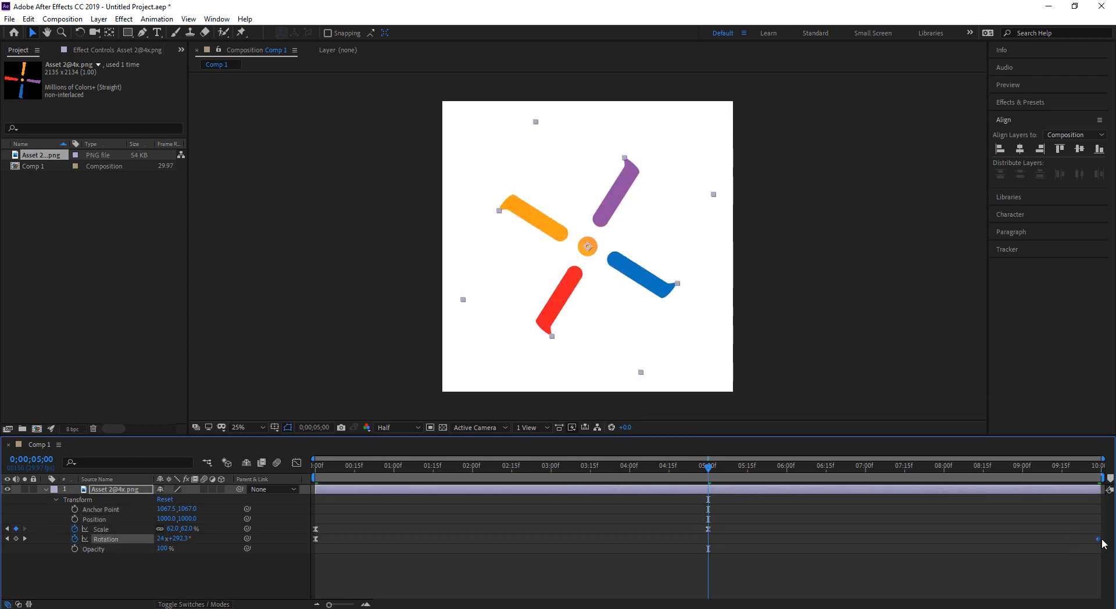
pyautogui.rightClick(1103, 544)
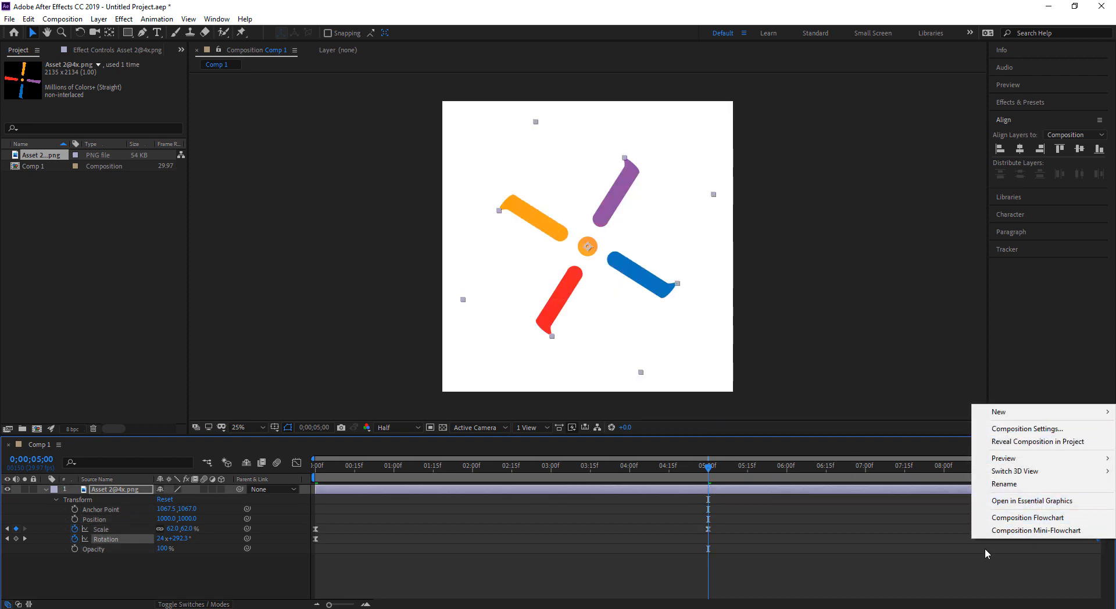
pyautogui.click(1103, 543)
pyautogui.click(1099, 543)
pyautogui.rightClick(1099, 543)
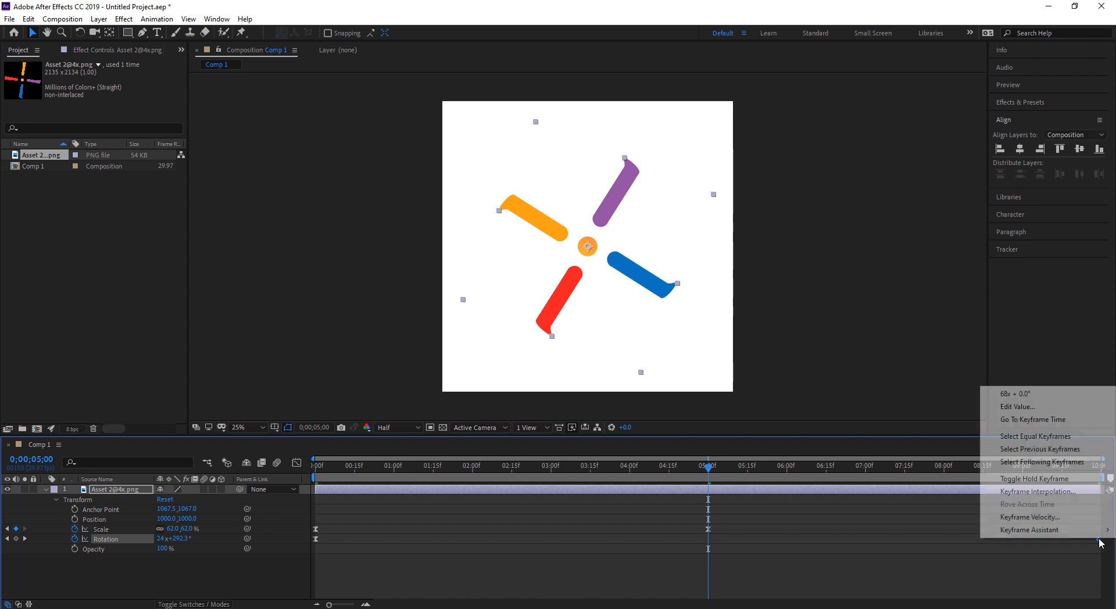
pyautogui.moveTo(1026, 533)
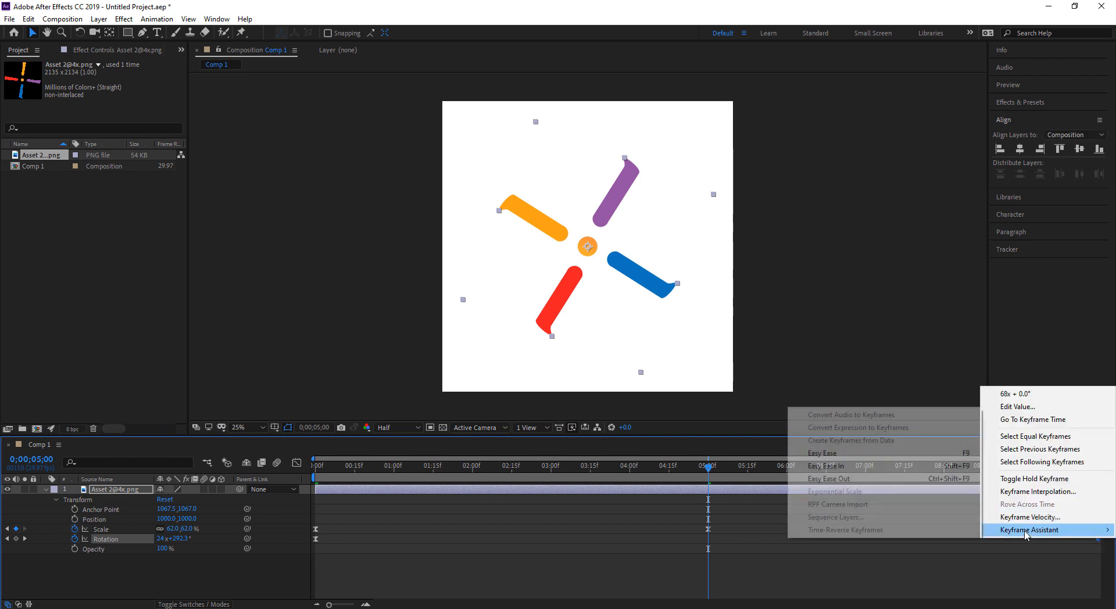
pyautogui.click(875, 454)
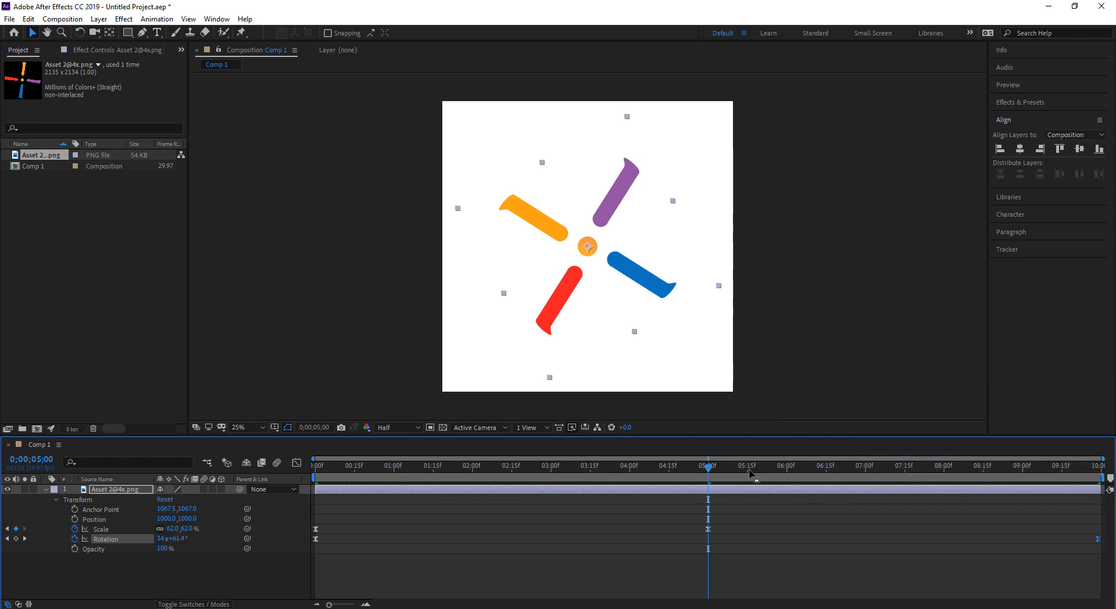
# Step: Preview the eased spin and scale animation from the first frame, and stop the playback
pyautogui.moveTo(708, 468); pyautogui.dragTo(114, 481)
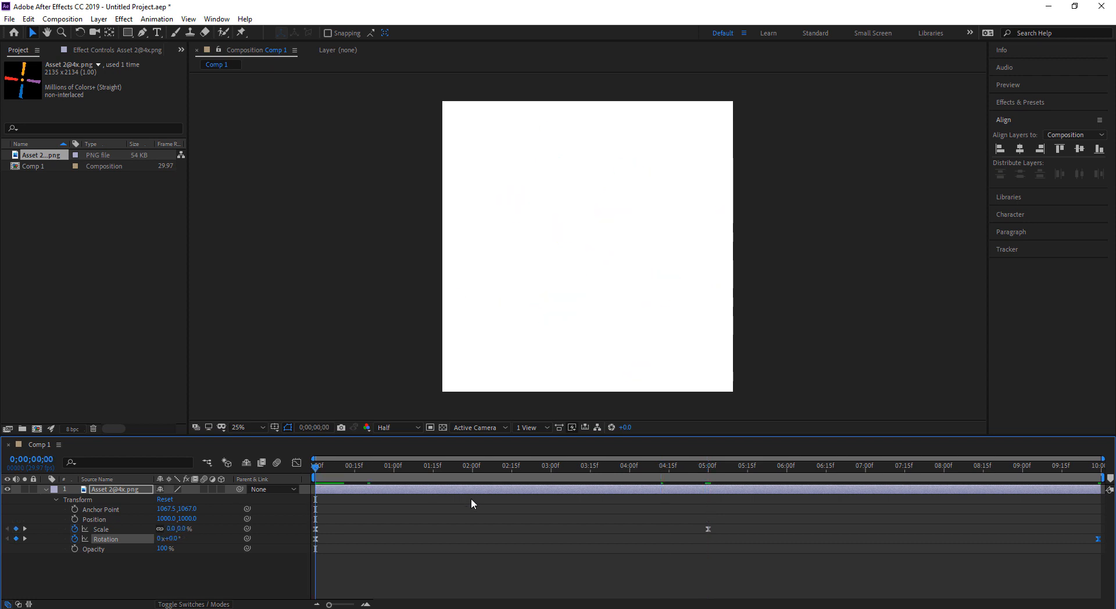
pyautogui.press('space')
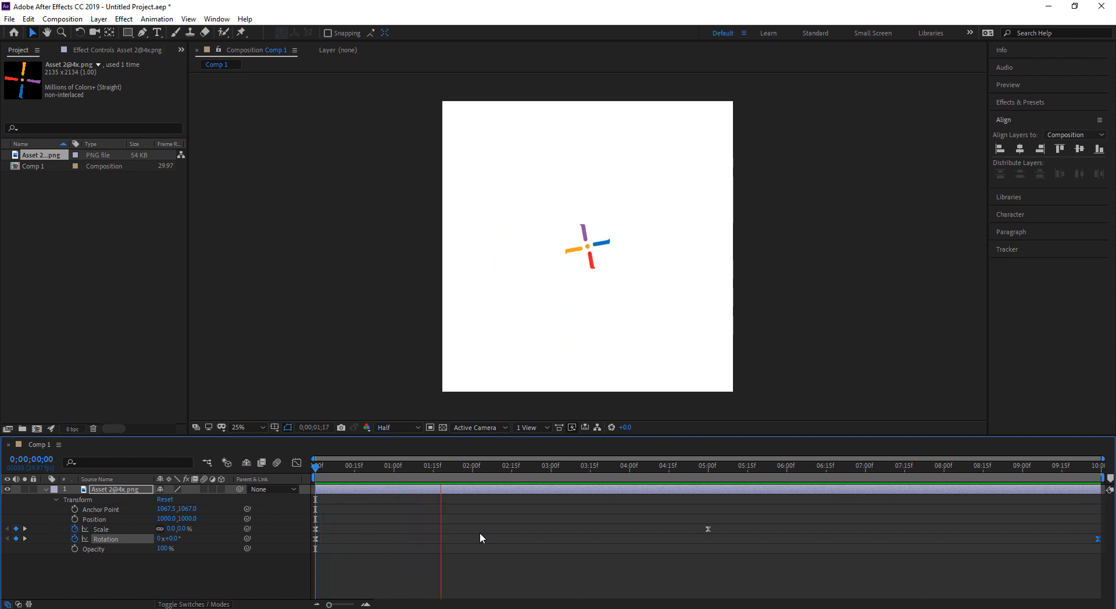
pyautogui.press('space')
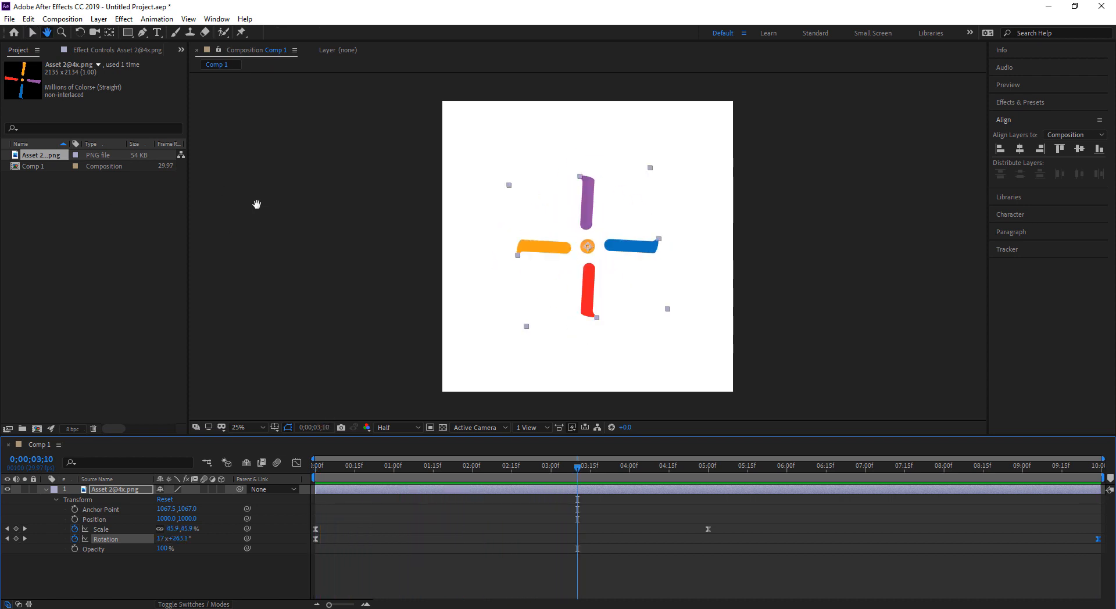
# Step: Add a text layer reading "Bondhan - Designhob" below the logo
pyautogui.click(157, 32)
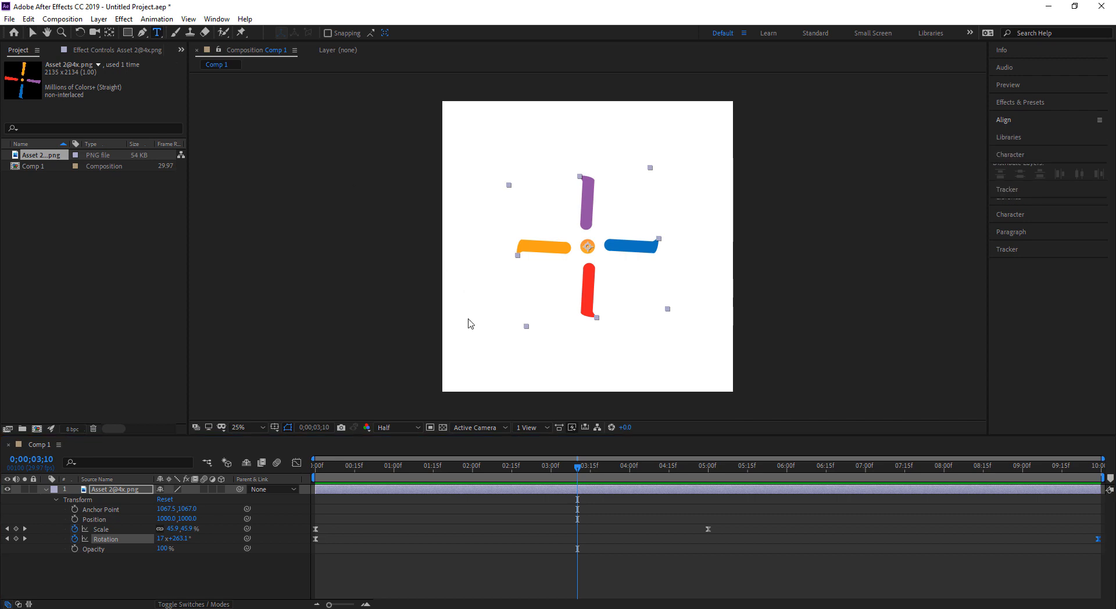
pyautogui.click(515, 365)
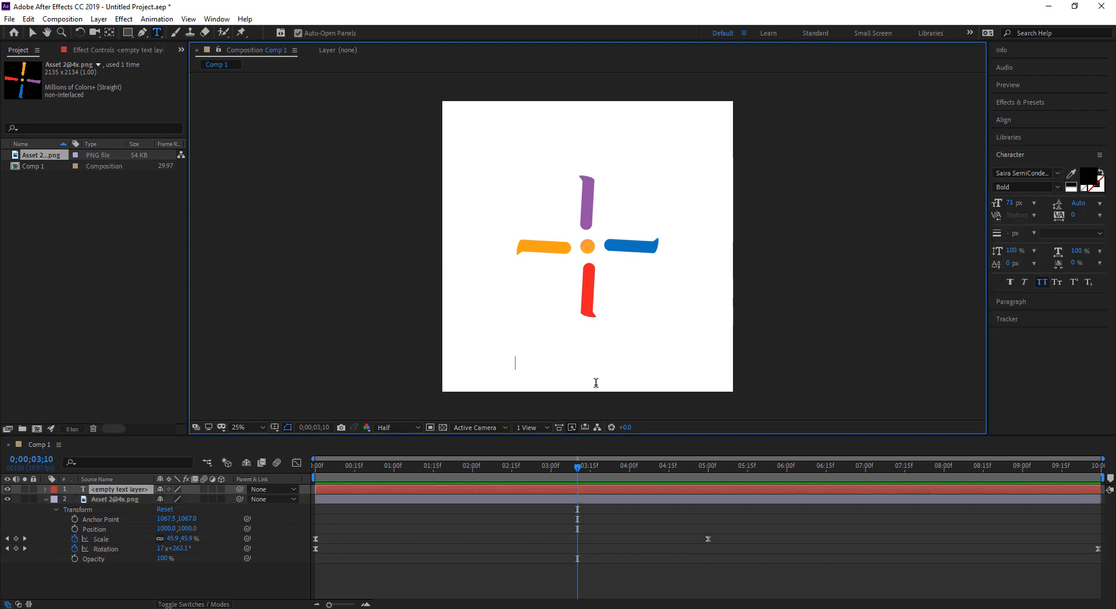
pyautogui.write('B')
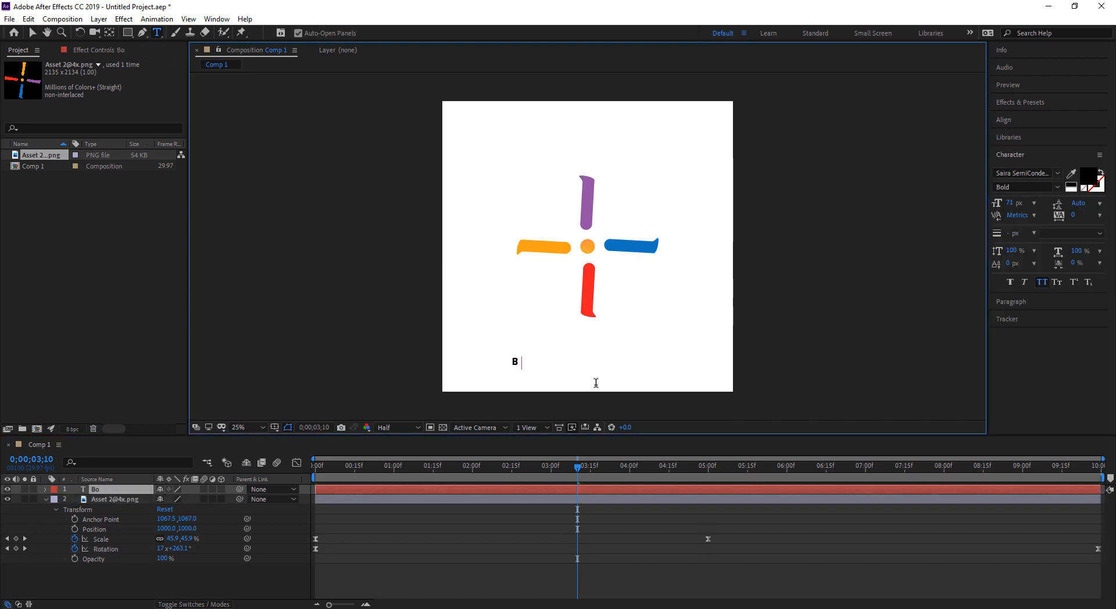
pyautogui.write('ondhan')
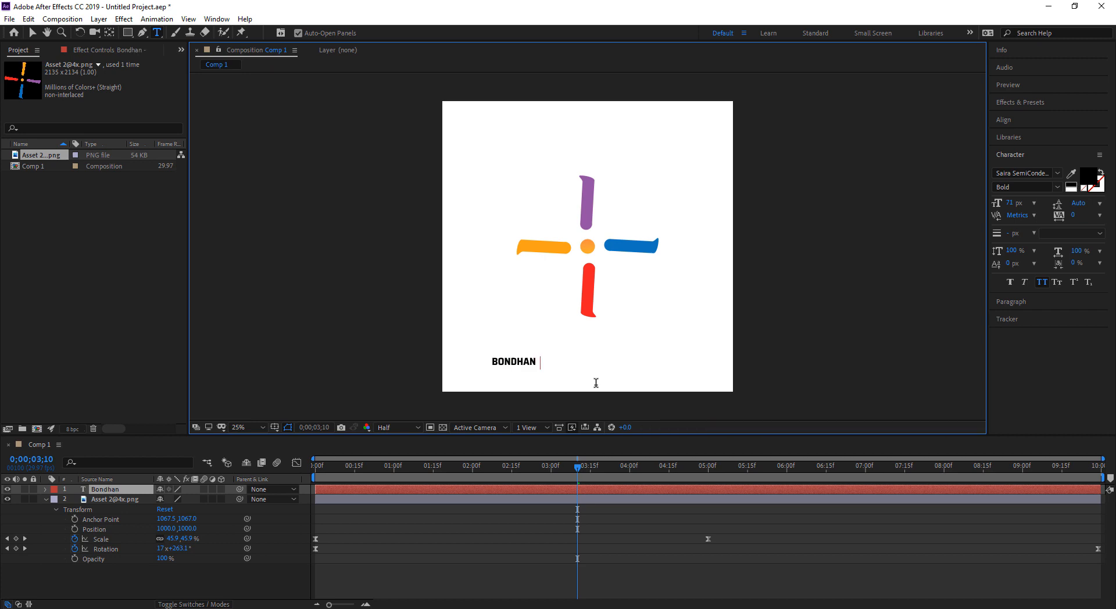
pyautogui.write(' - Designhob')
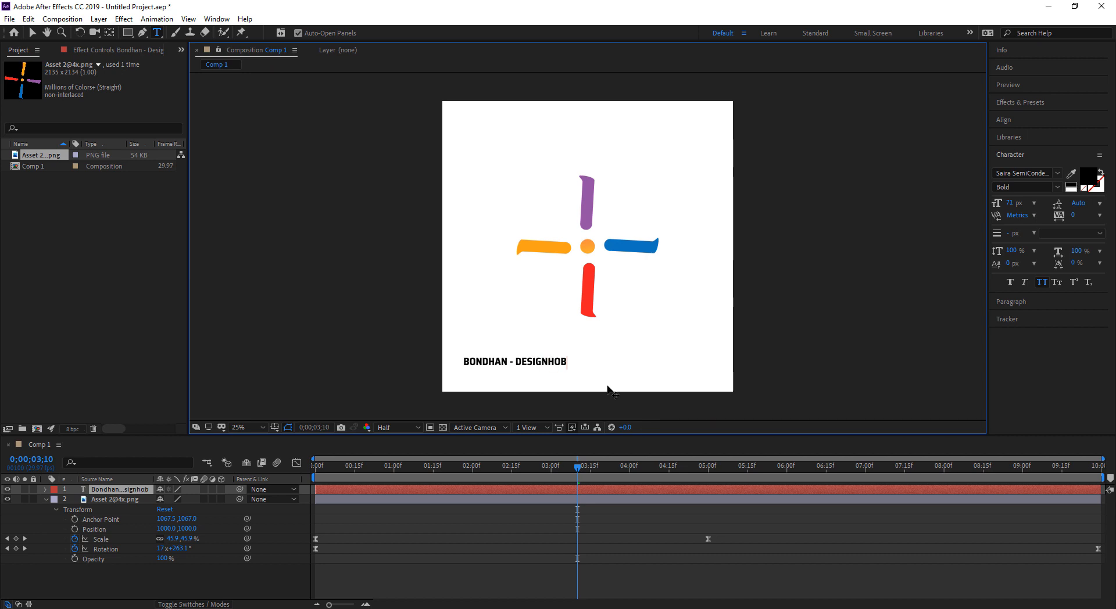
# Step: Set the whole text's font to Nexa Light and its size to 50 px
pyautogui.hotkey('ctrl', 'a')
pyautogui.click(1040, 174)
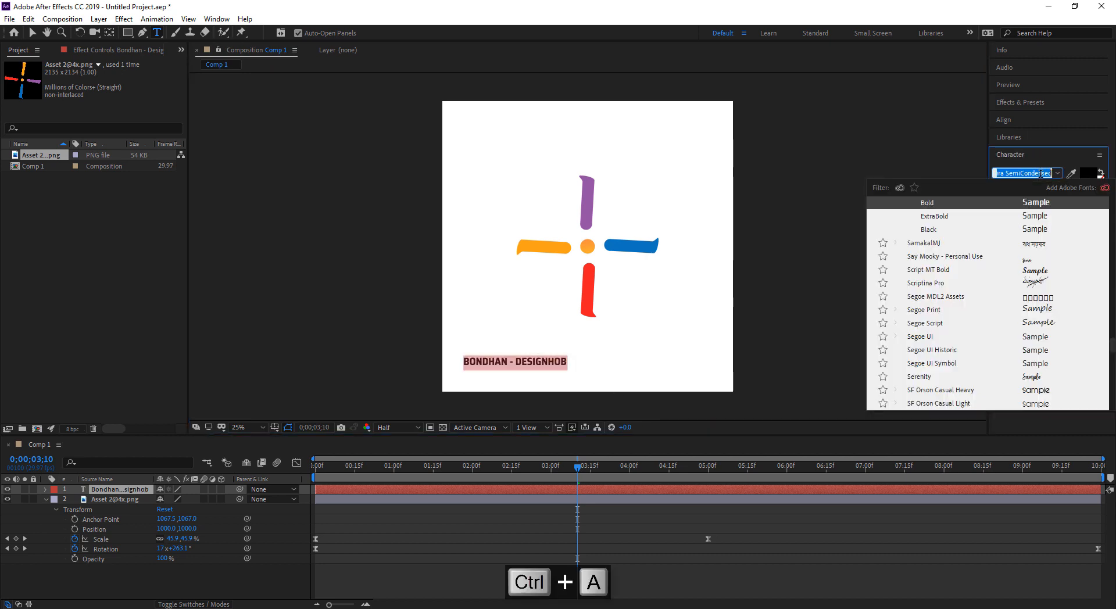
pyautogui.write('nexa')
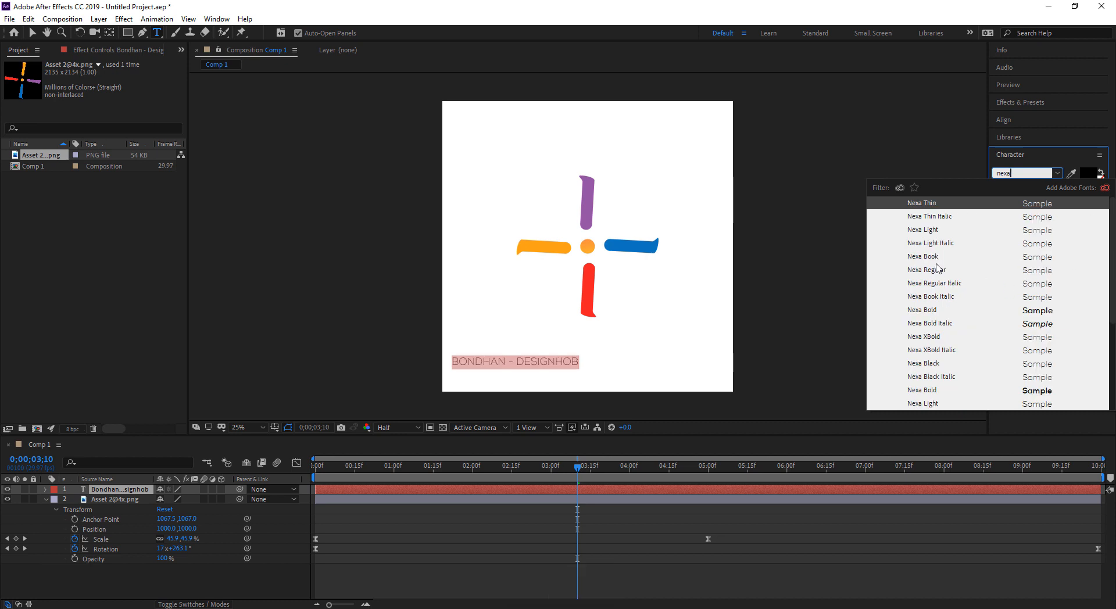
pyautogui.click(933, 231)
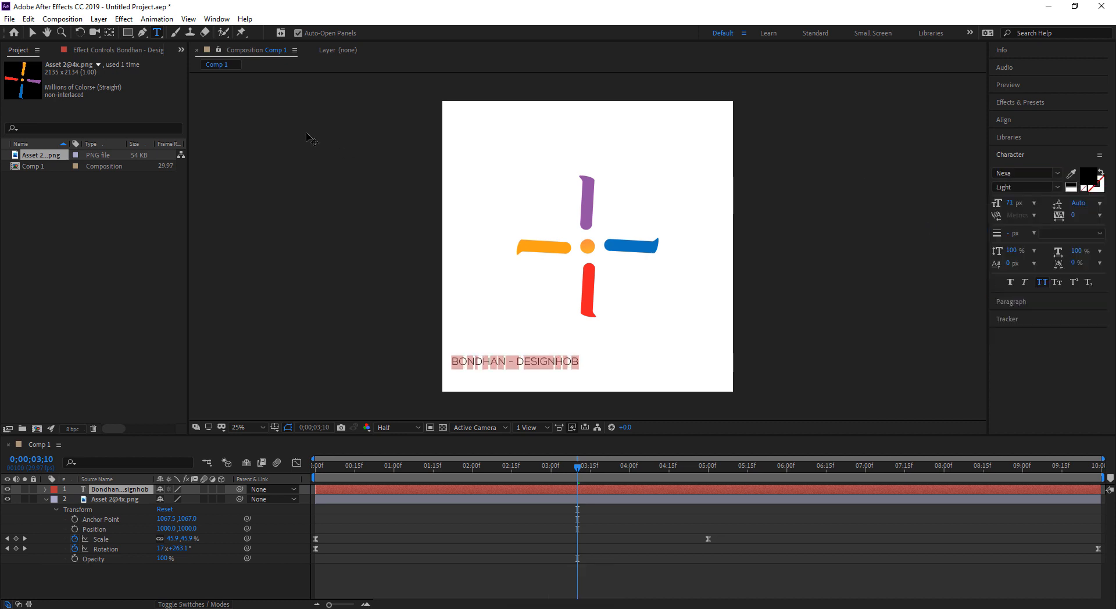
pyautogui.click(33, 33)
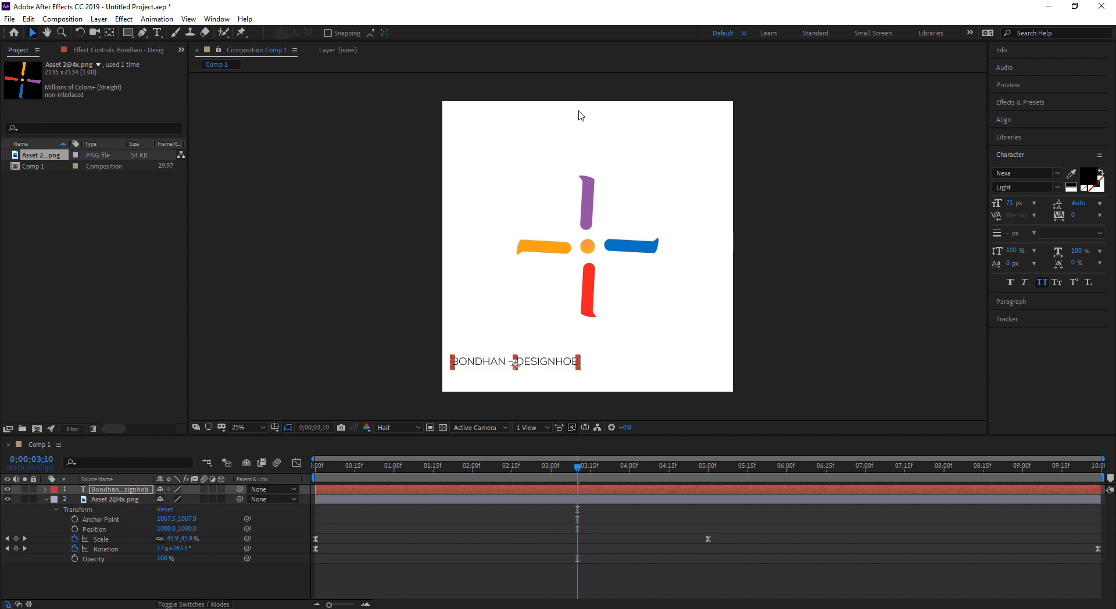
pyautogui.click(1013, 203)
pyautogui.write('50')
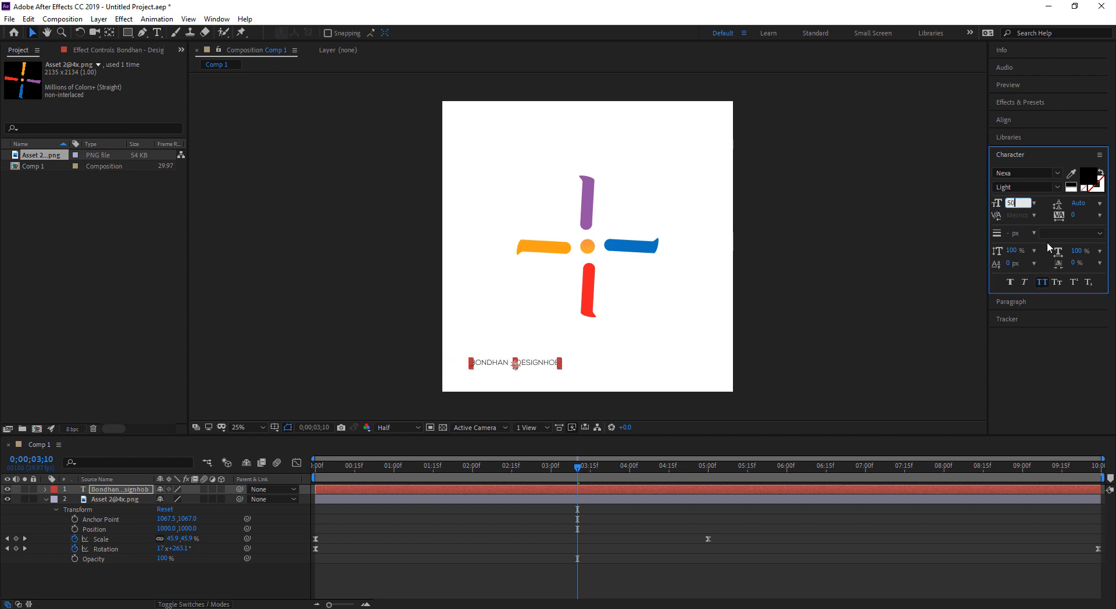
pyautogui.press('Return')
# Step: Move the text close to the composition's bottom edge and center it horizontally in the composition
pyautogui.moveTo(544, 362); pyautogui.dragTo(606, 379)
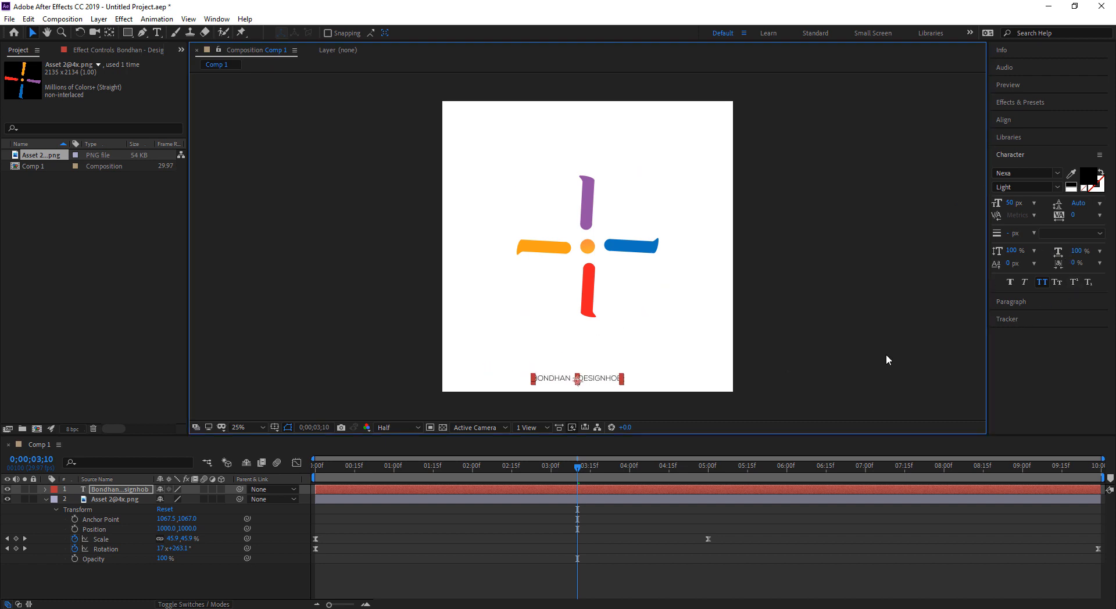
pyautogui.click(1010, 121)
pyautogui.click(1023, 149)
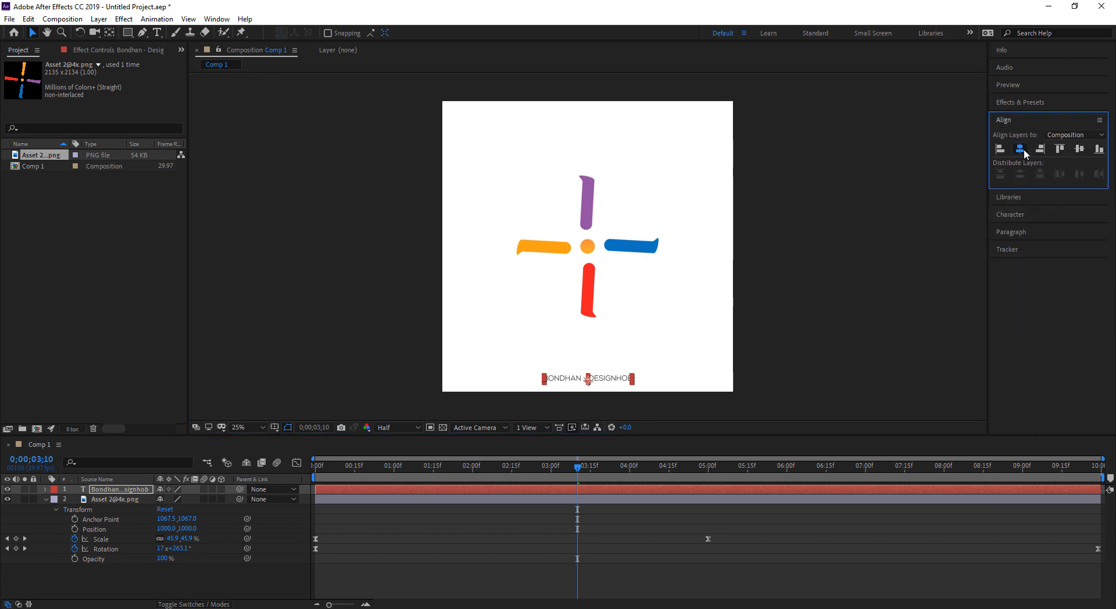
pyautogui.moveTo(610, 378); pyautogui.dragTo(611, 384)
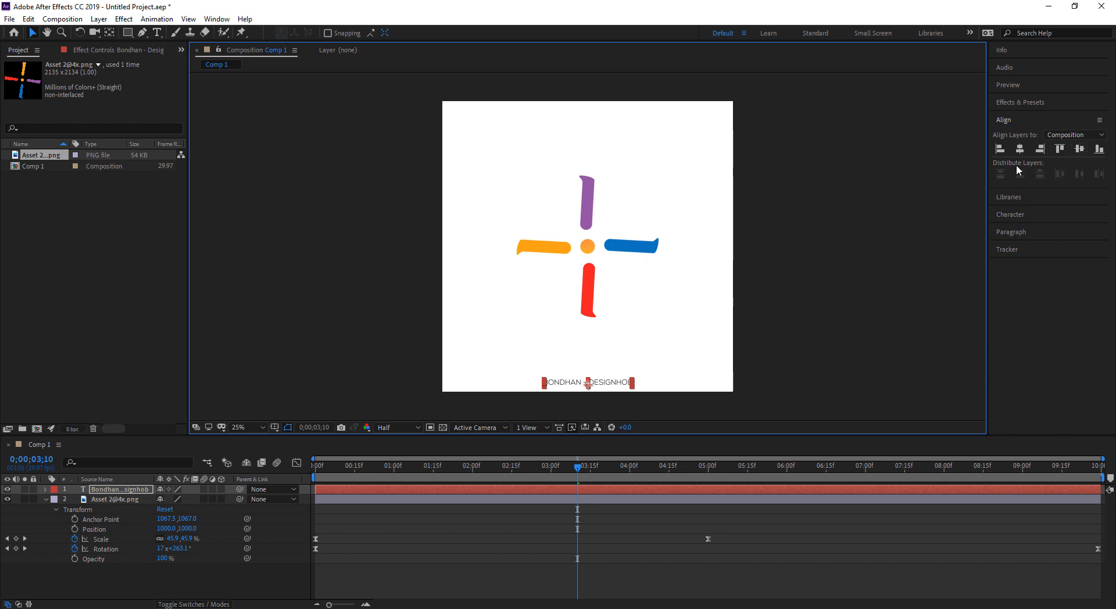
# Step: Change the text's fill color to a medium gray
pyautogui.click(1023, 214)
pyautogui.click(1093, 178)
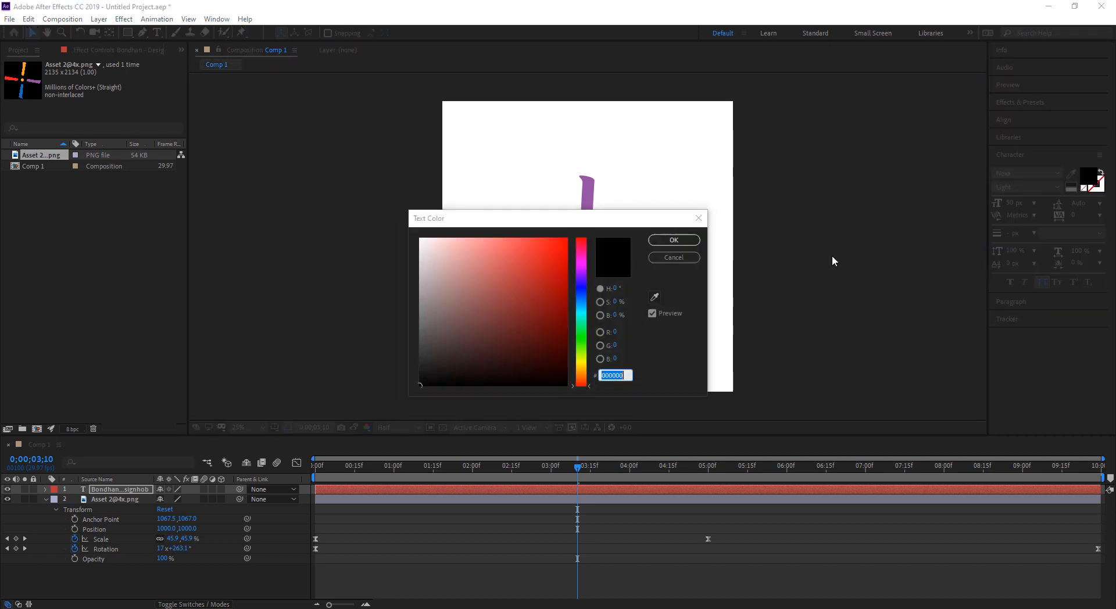
pyautogui.moveTo(428, 287); pyautogui.dragTo(399, 325)
pyautogui.click(668, 241)
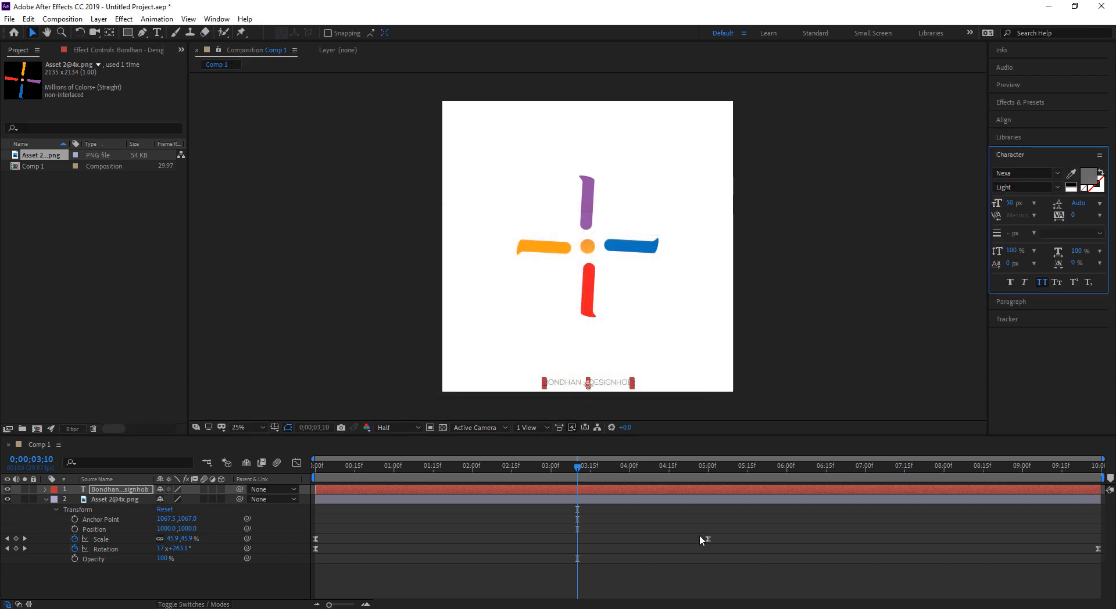
# Step: Preview the animation with the gray text from the first frame, and stop the playback
pyautogui.click(708, 546)
pyautogui.moveTo(577, 468); pyautogui.dragTo(248, 480)
pyautogui.press('space')
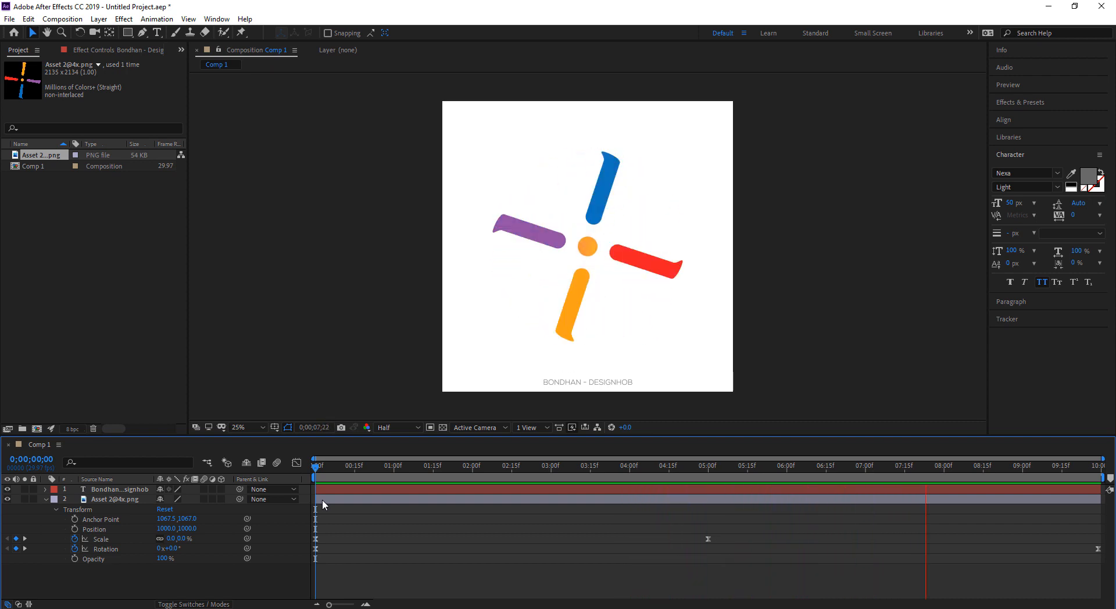
pyautogui.press('space')
# Step: Export the composition by adding it to the Adobe Media Encoder queue
pyautogui.click(9, 19)
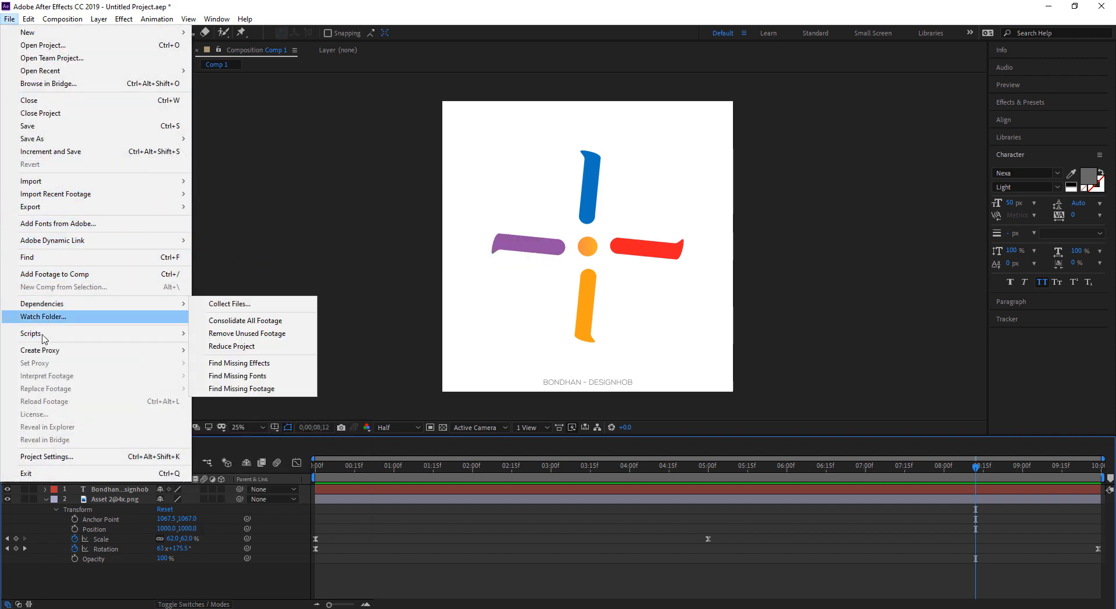
pyautogui.moveTo(42, 337)
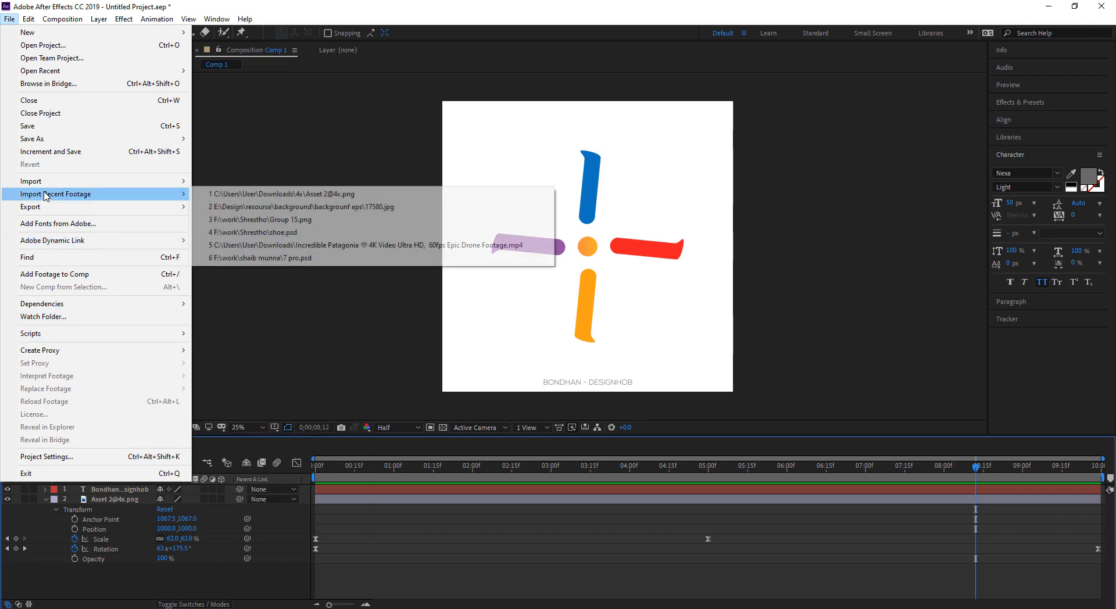
pyautogui.moveTo(49, 208)
pyautogui.click(204, 211)
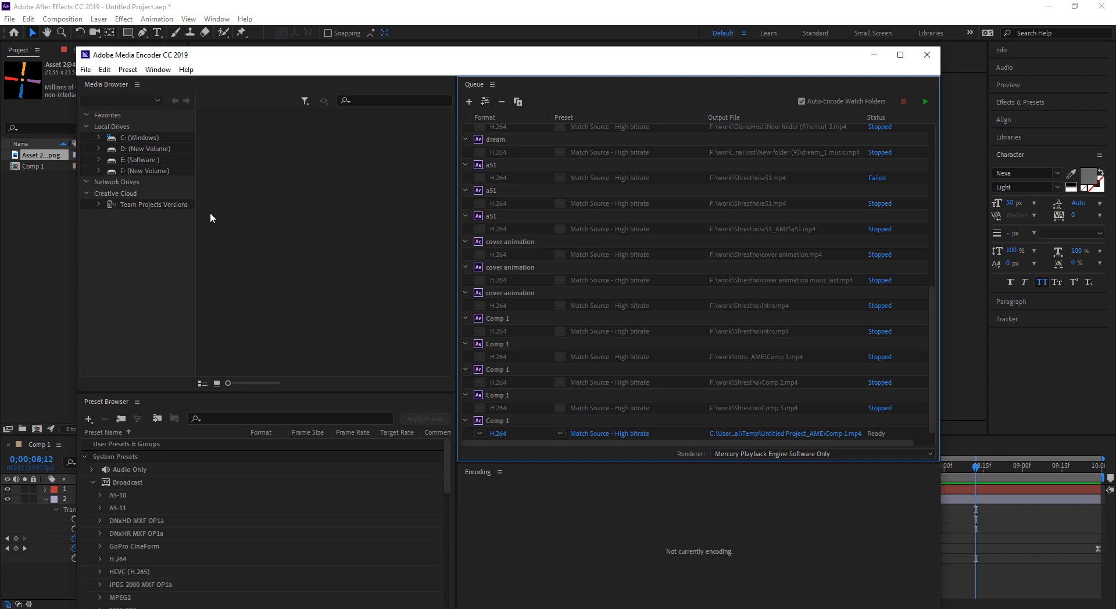
# Step: Set the output format of the newly queued Comp 1 to Animated GIF
pyautogui.scroll(-1, 694, 264)
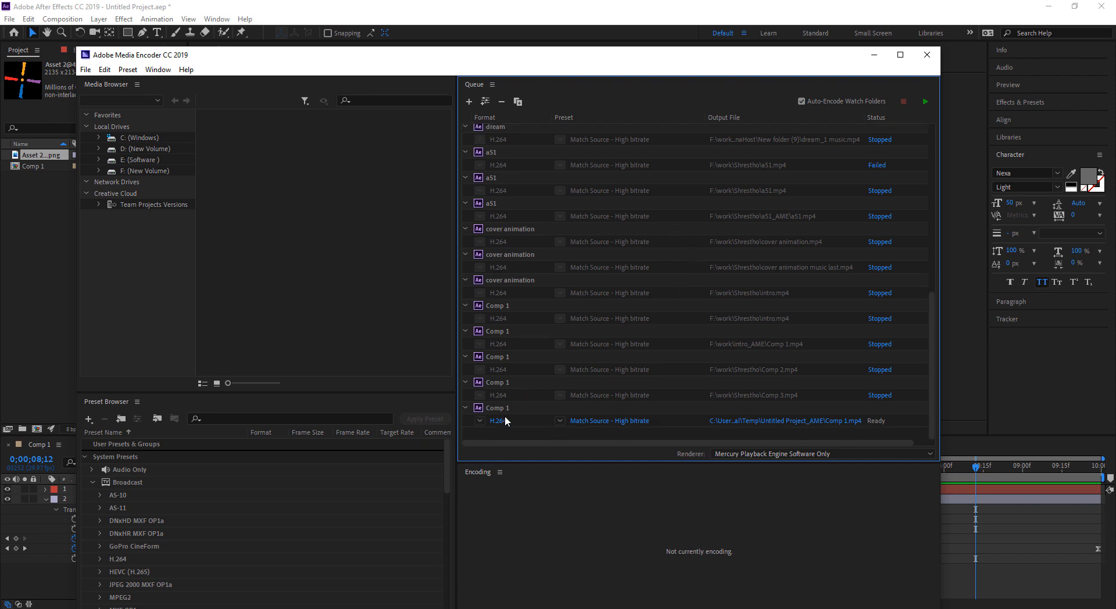
pyautogui.click(479, 421)
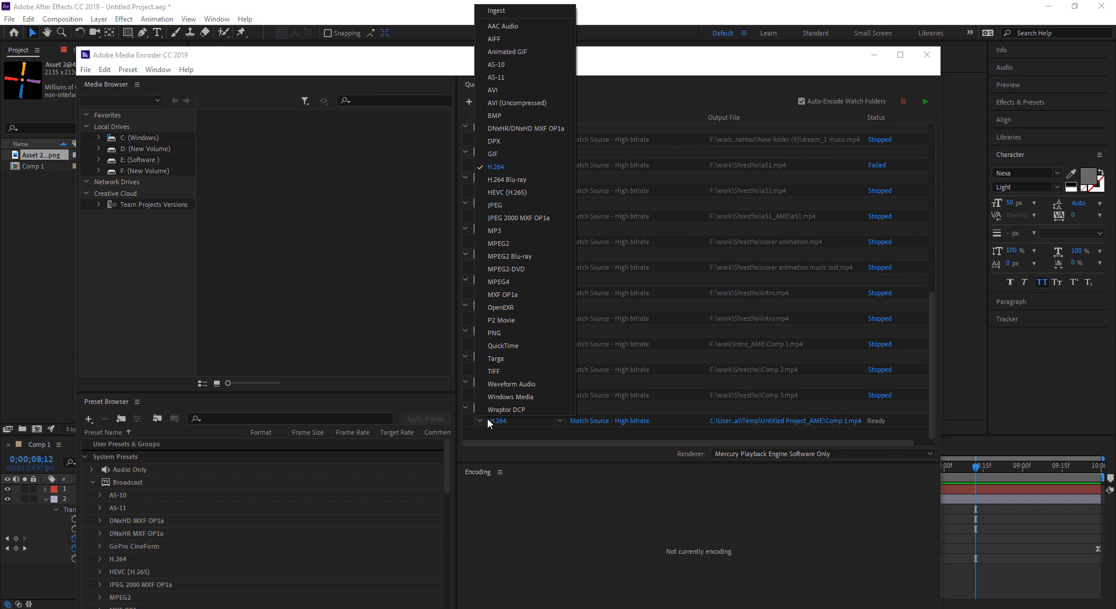
pyautogui.click(505, 54)
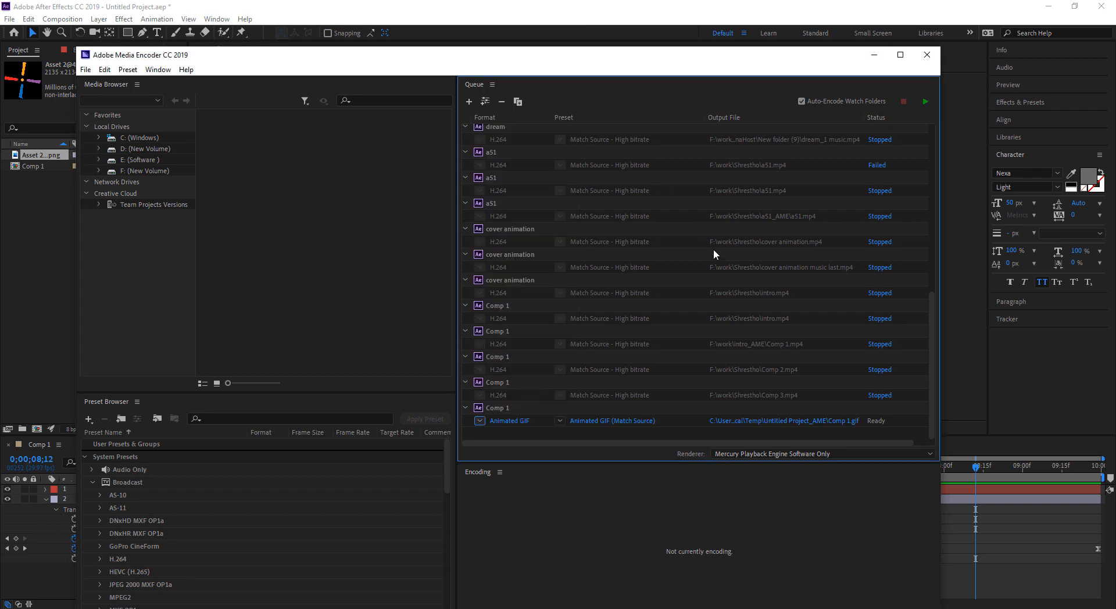
# Step: Browse to the Design folder inside the work folder on drive F as the queued GIF's output location
pyautogui.click(810, 422)
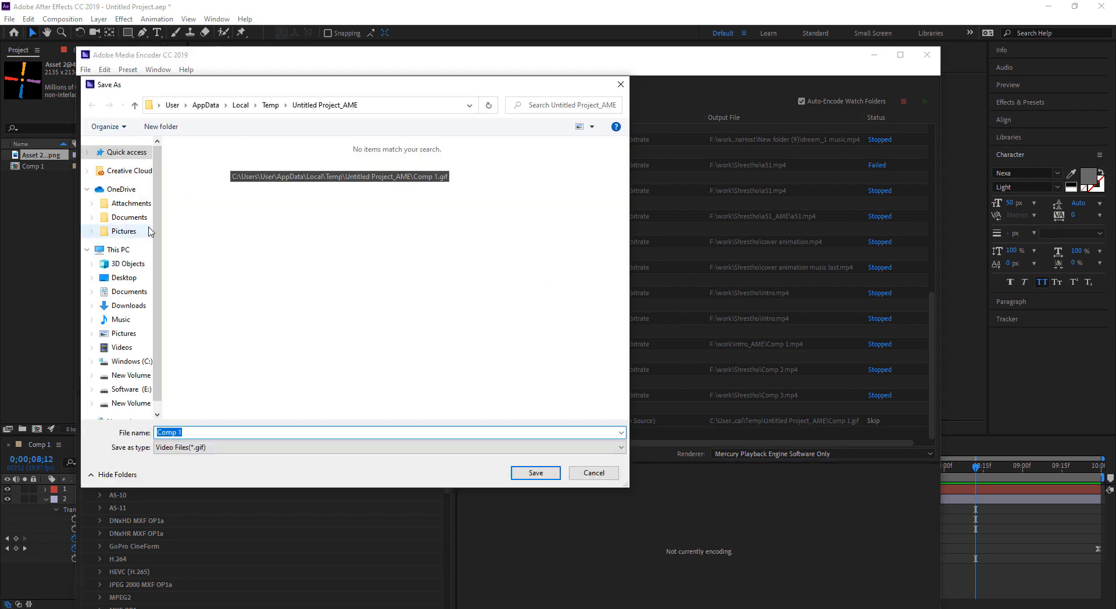
pyautogui.scroll(-1, 155, 217)
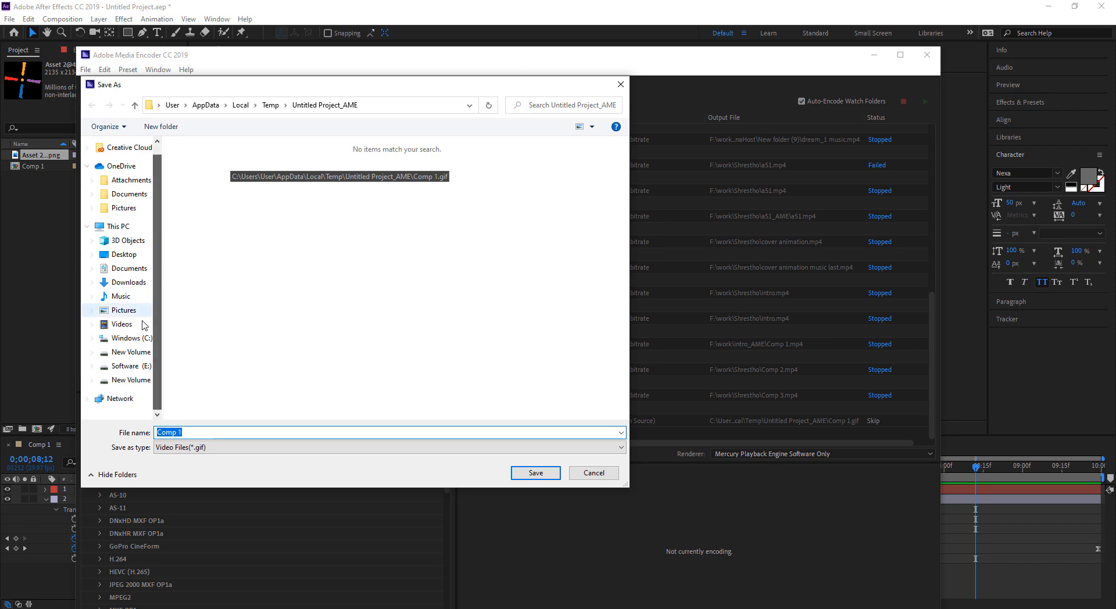
pyautogui.scroll(-8, 401, 323)
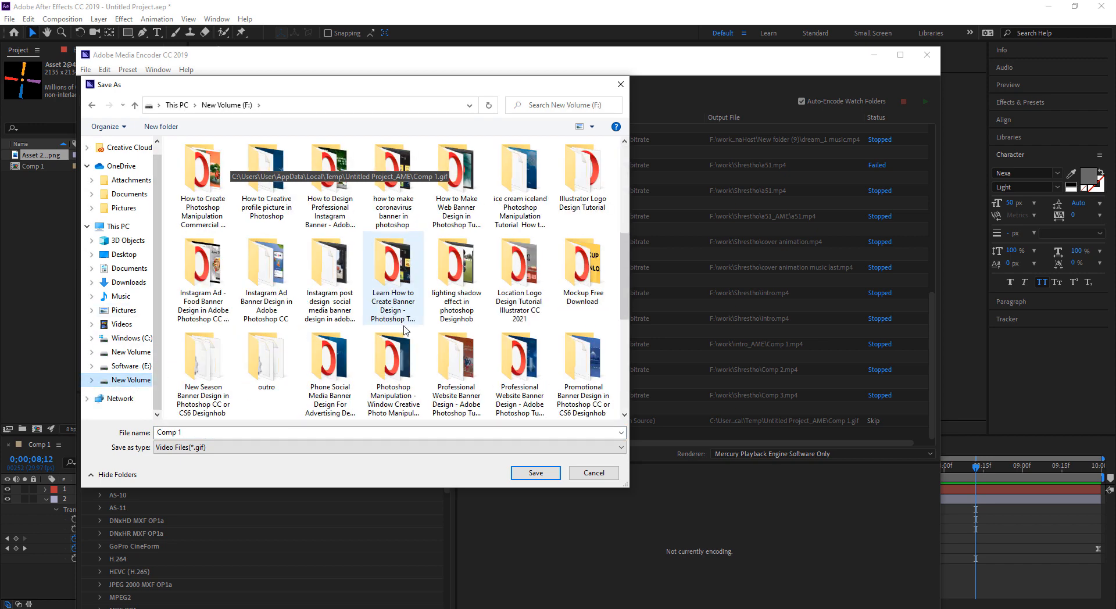
pyautogui.doubleClick(272, 366)
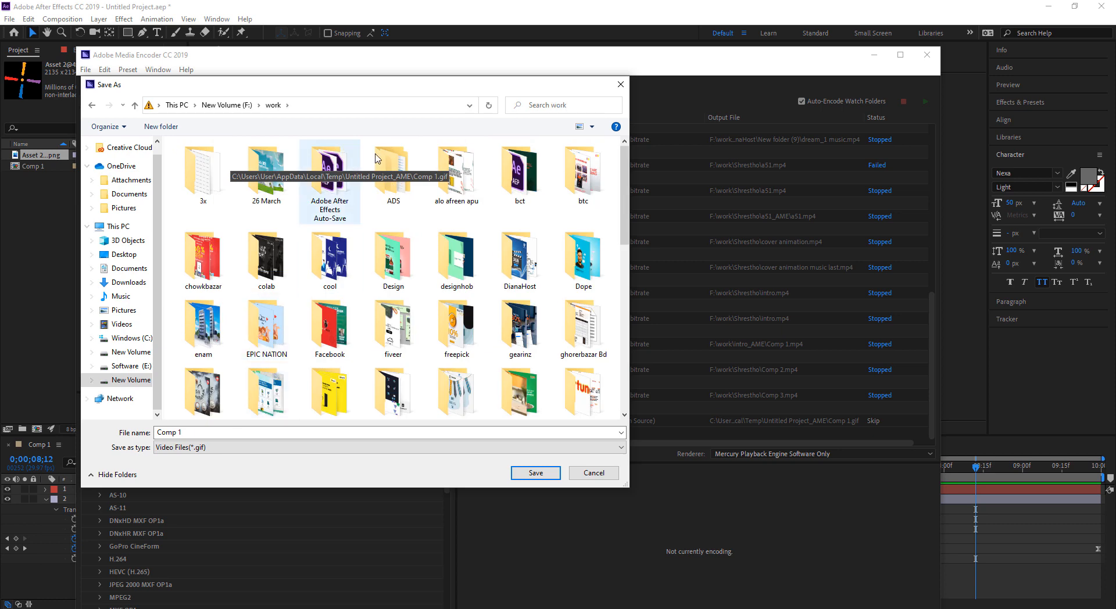
pyautogui.doubleClick(447, 268)
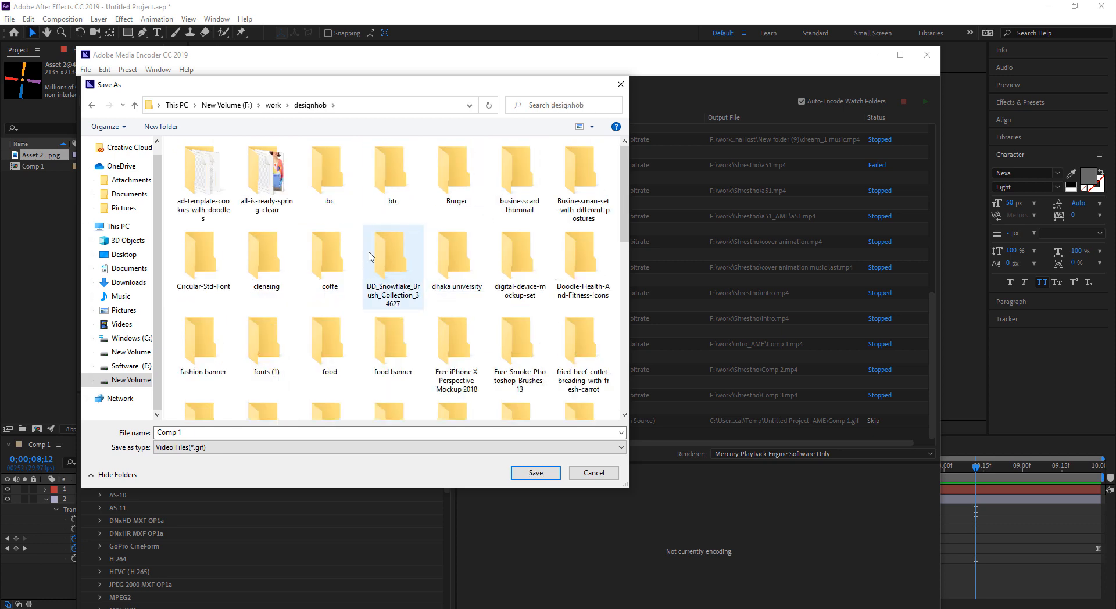
pyautogui.click(92, 105)
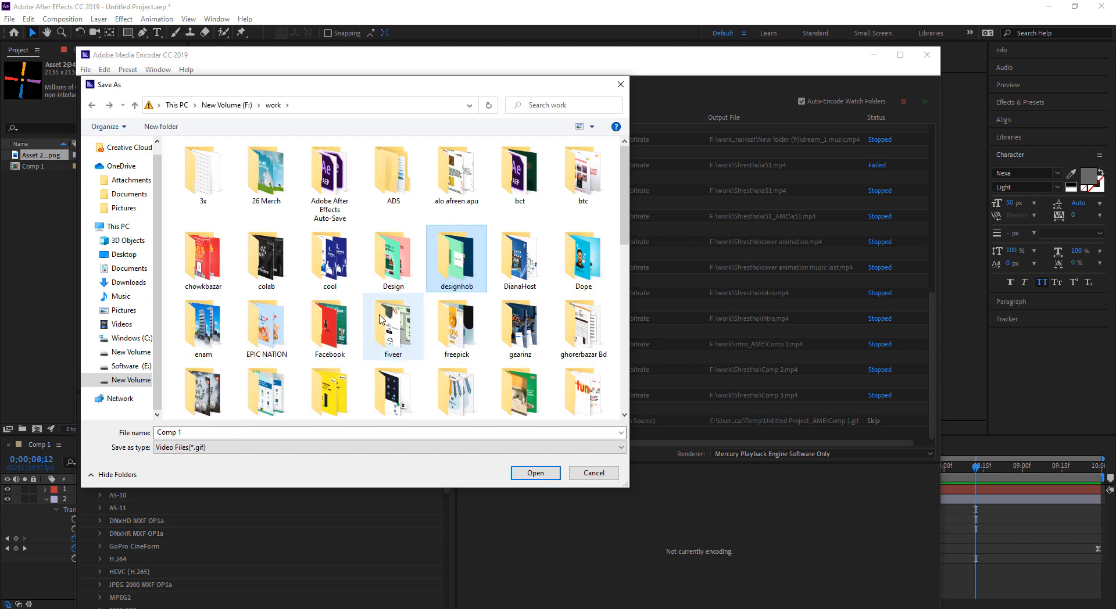
pyautogui.doubleClick(400, 269)
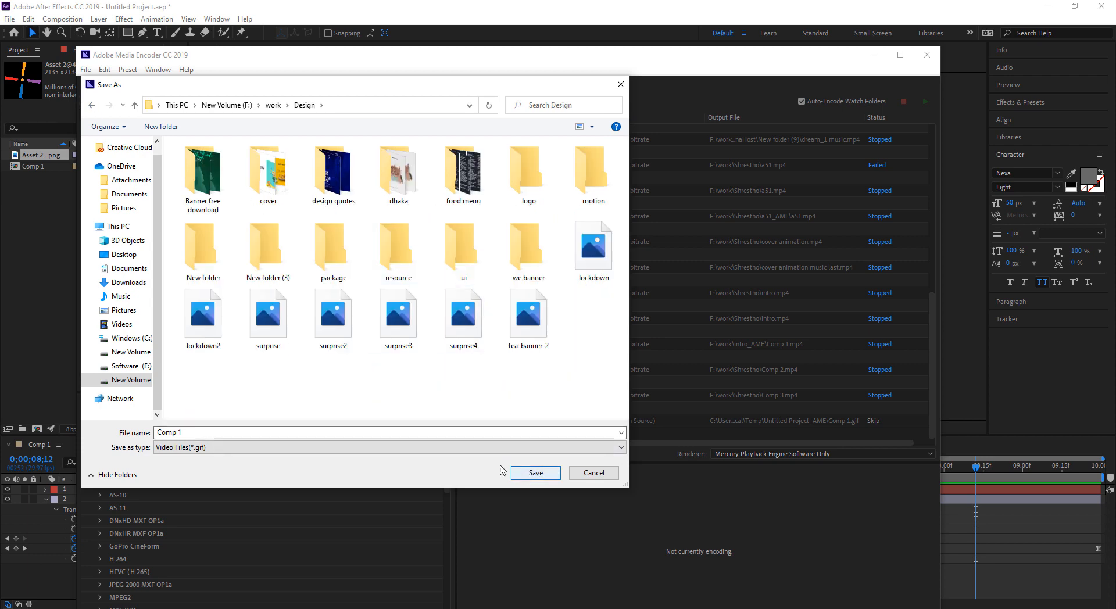
# Step: Save the queued GIF's output under the file name "fan color" in the Design folder
pyautogui.click(223, 436)
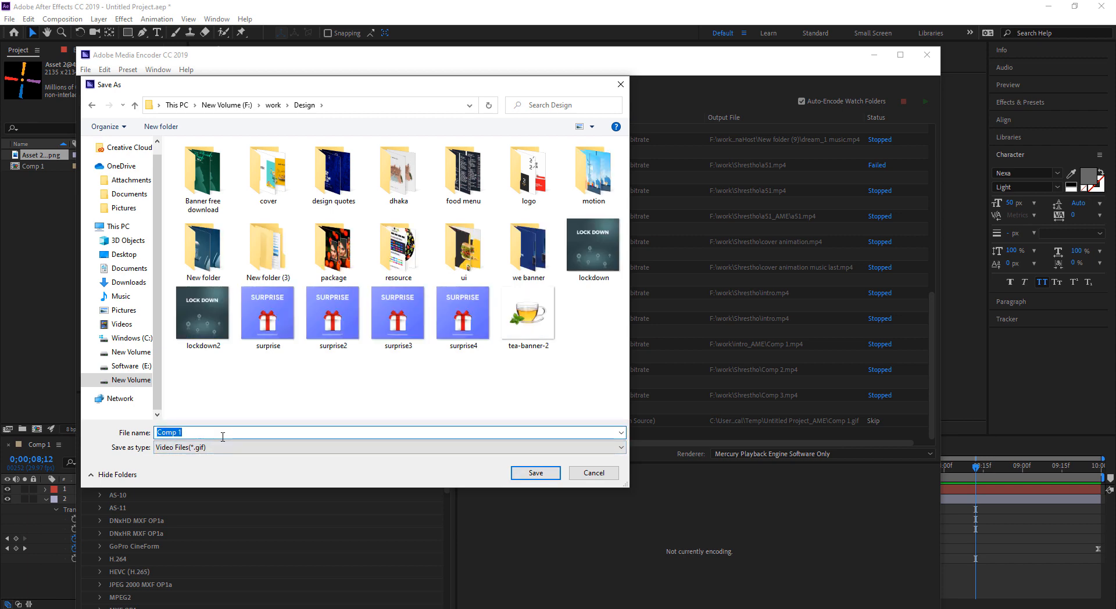
pyautogui.write('fa')
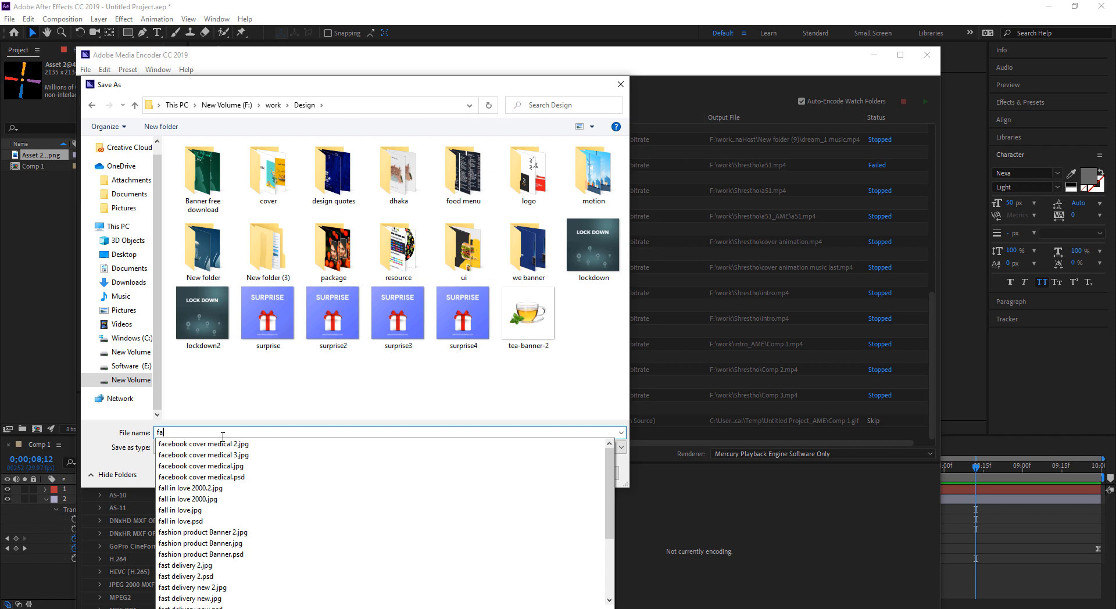
pyautogui.write('n ')
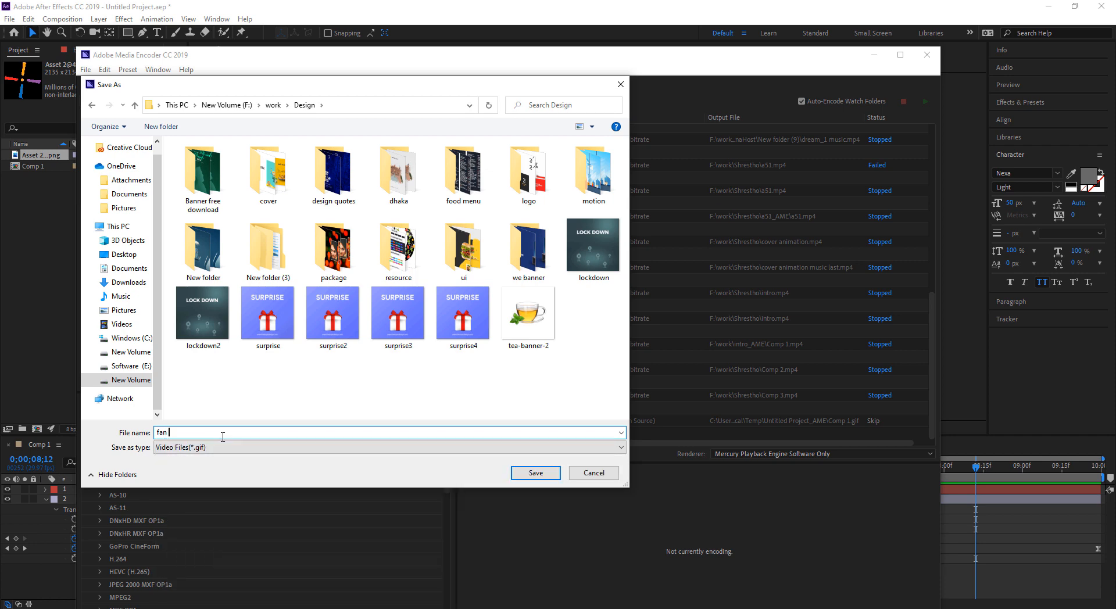
pyautogui.write('color')
pyautogui.press('Return')
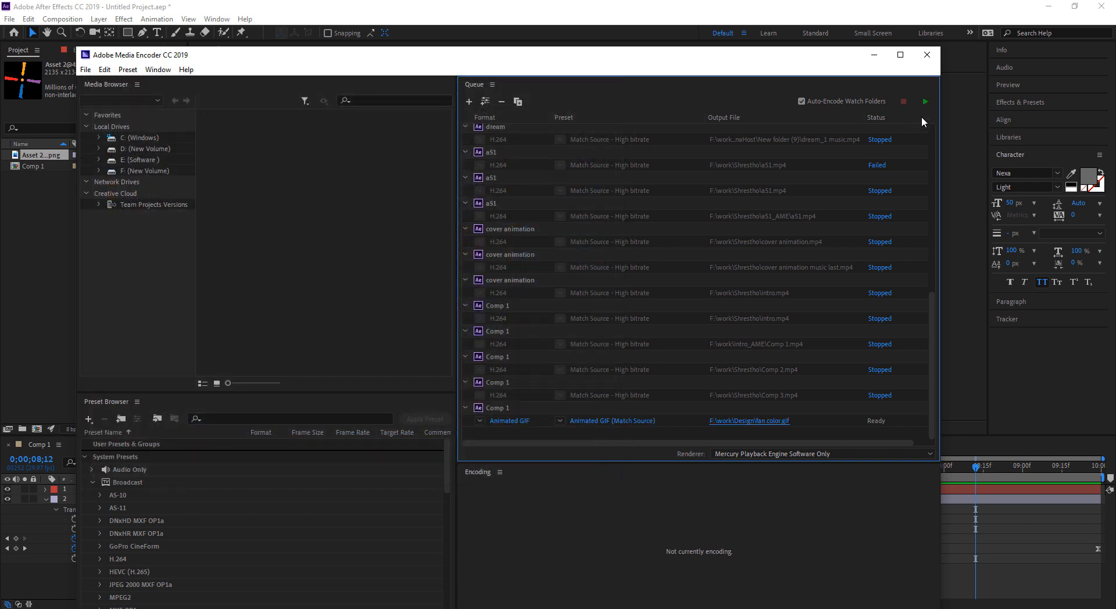
# Step: Start encoding fan color.gif, stop the encoding, and return to the After Effects composition
pyautogui.click(925, 101)
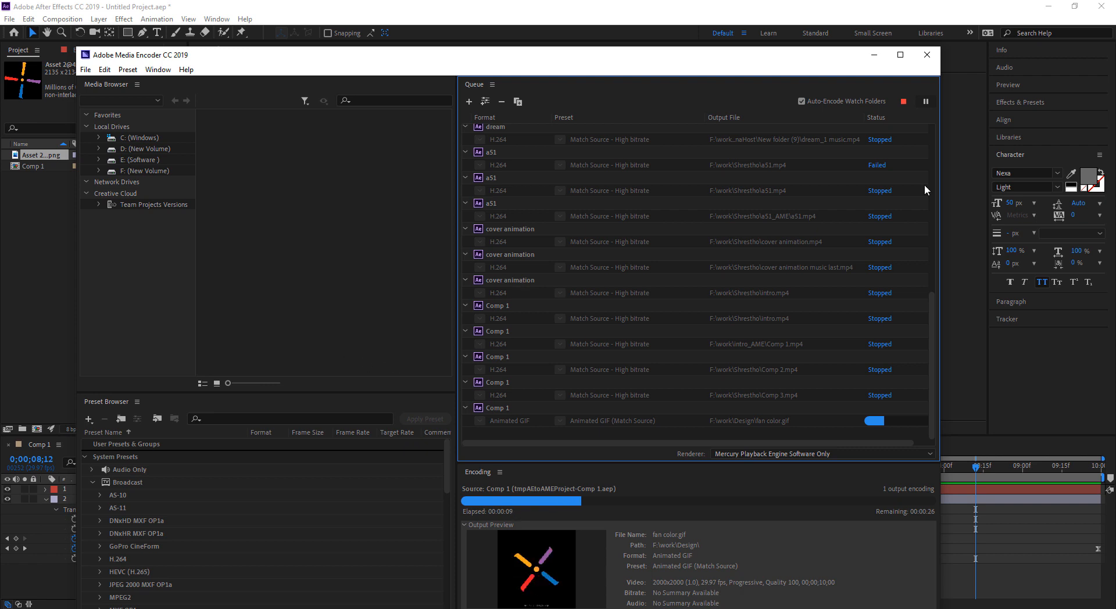
pyautogui.click(903, 101)
pyautogui.click(563, 366)
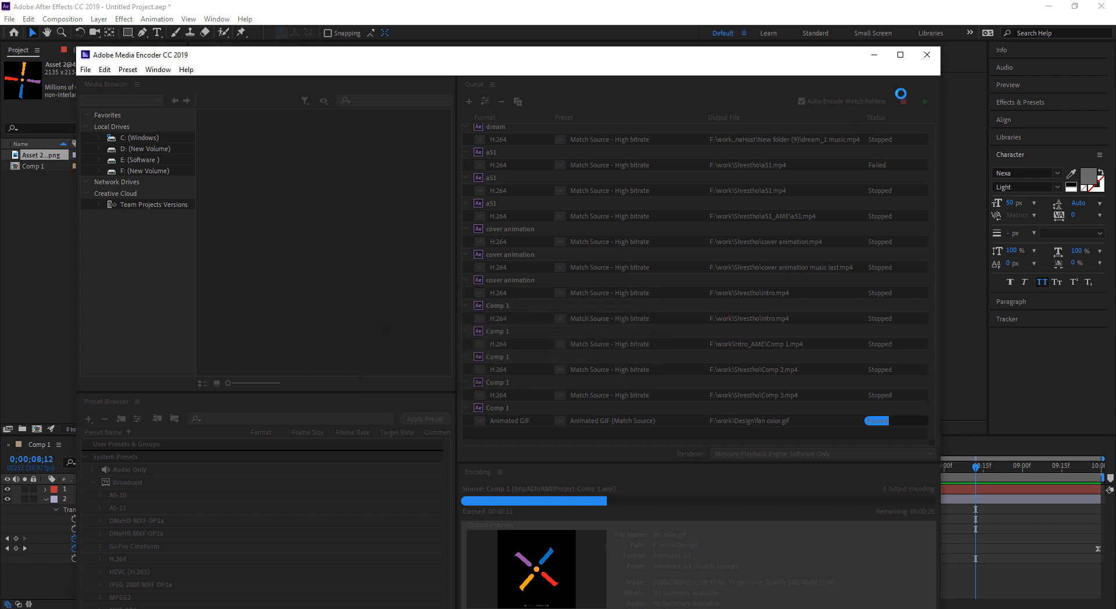
pyautogui.click(873, 55)
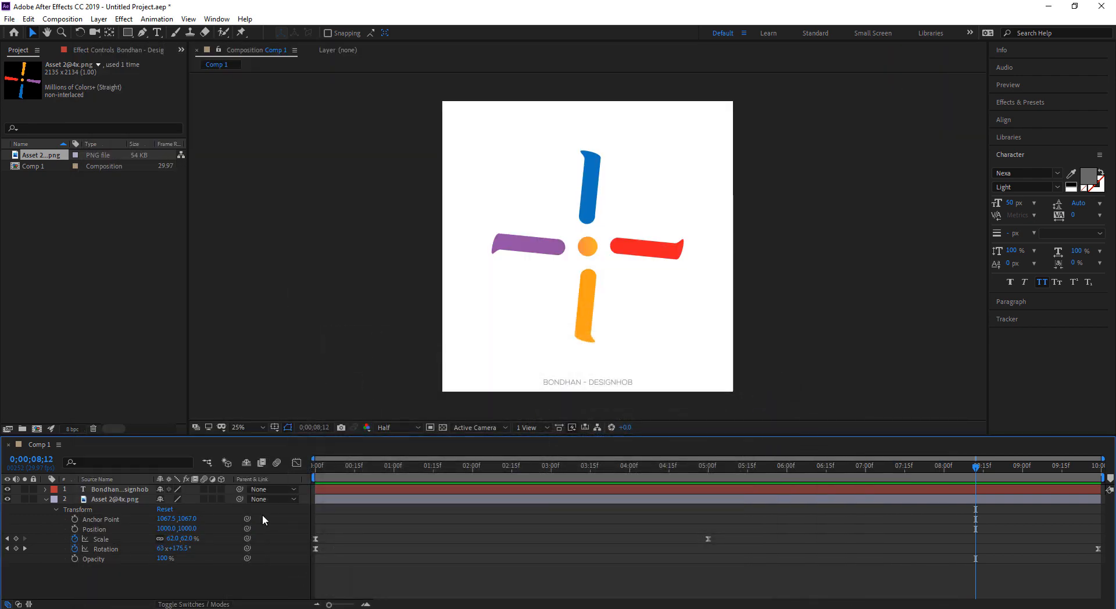
# Step: Create a white solid in the composition and move it beneath the caption and logo layers as the background
pyautogui.rightClick(191, 580)
pyautogui.moveTo(235, 451)
pyautogui.click(361, 480)
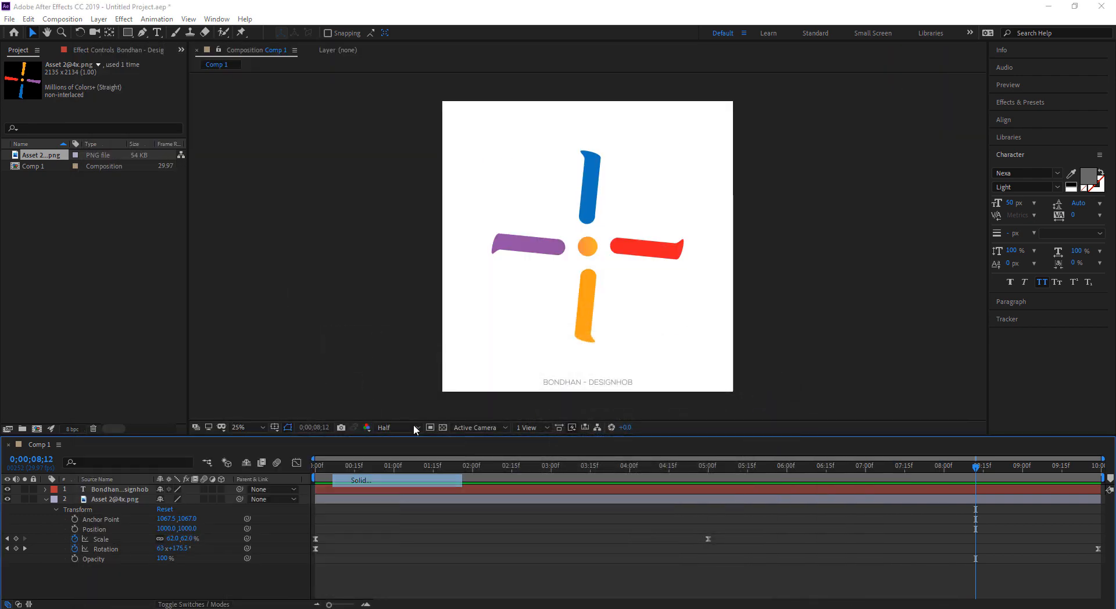
pyautogui.click(549, 382)
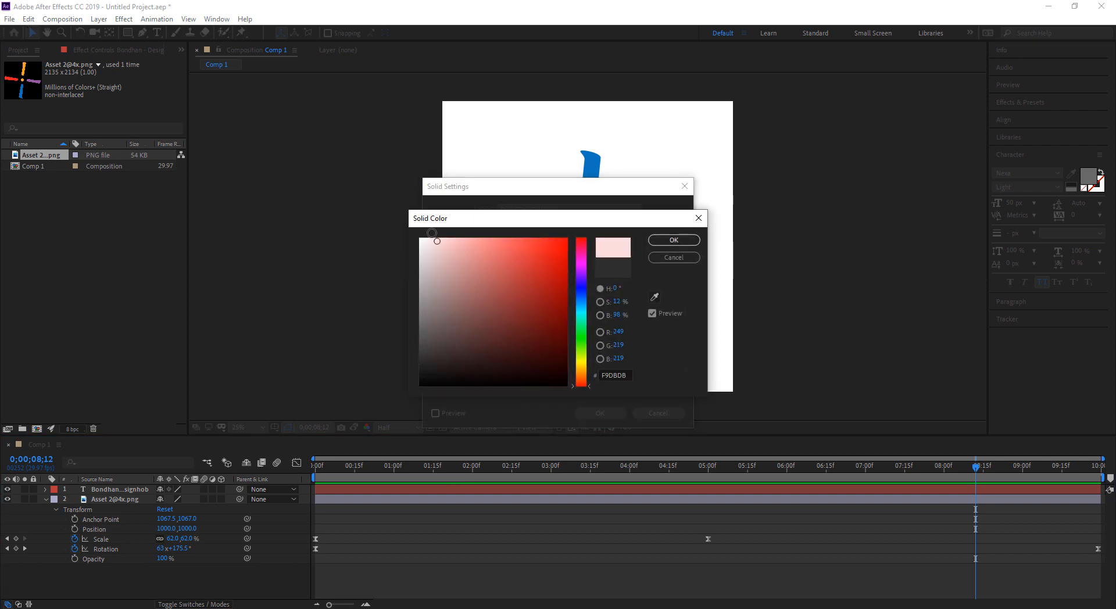
pyautogui.click(427, 235)
pyautogui.click(654, 242)
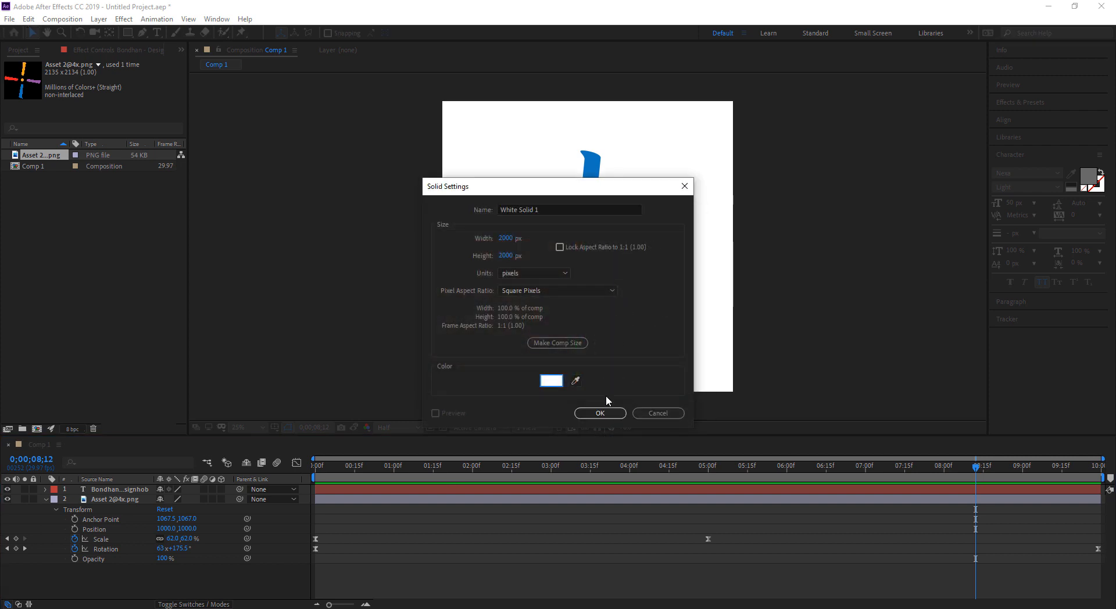
pyautogui.click(599, 413)
pyautogui.moveTo(93, 568); pyautogui.dragTo(110, 576)
# Step: Export the composition with the white background by adding it to the Adobe Media Encoder queue
pyautogui.click(10, 18)
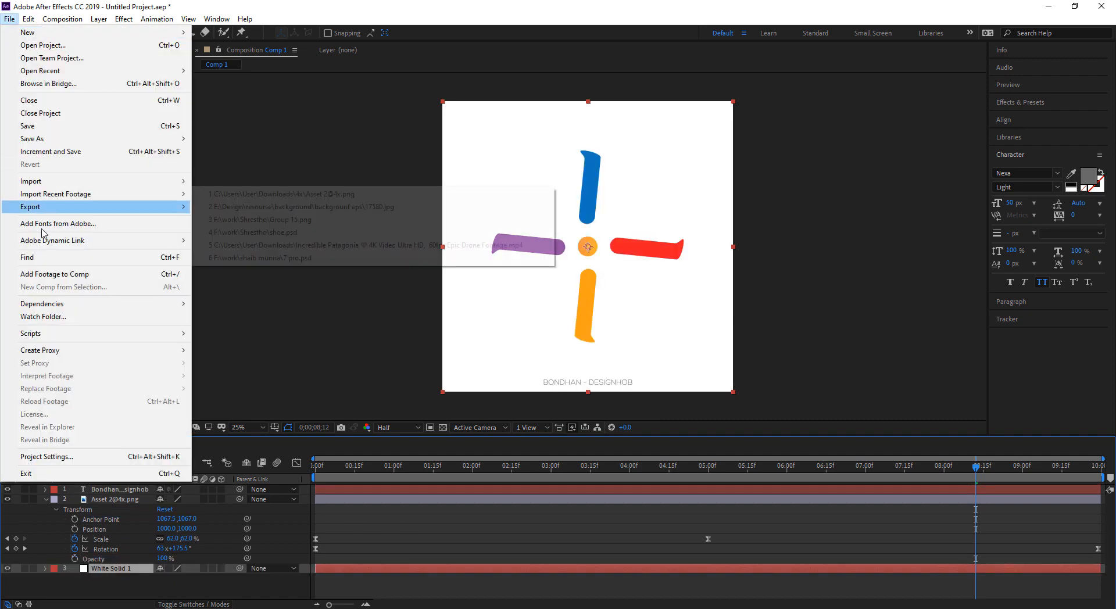
pyautogui.moveTo(60, 211)
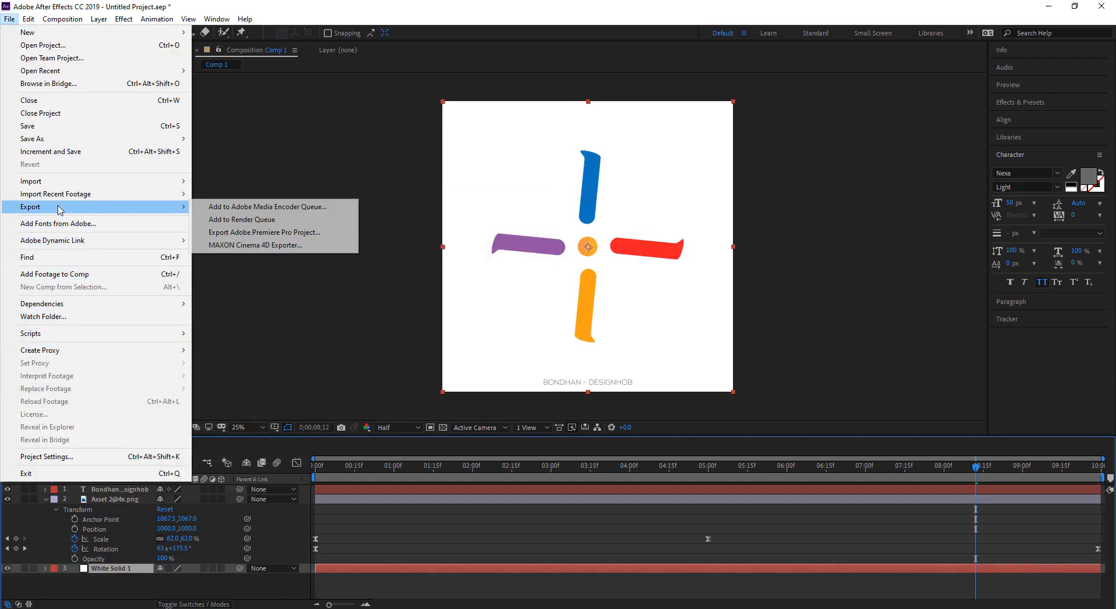
pyautogui.click(255, 206)
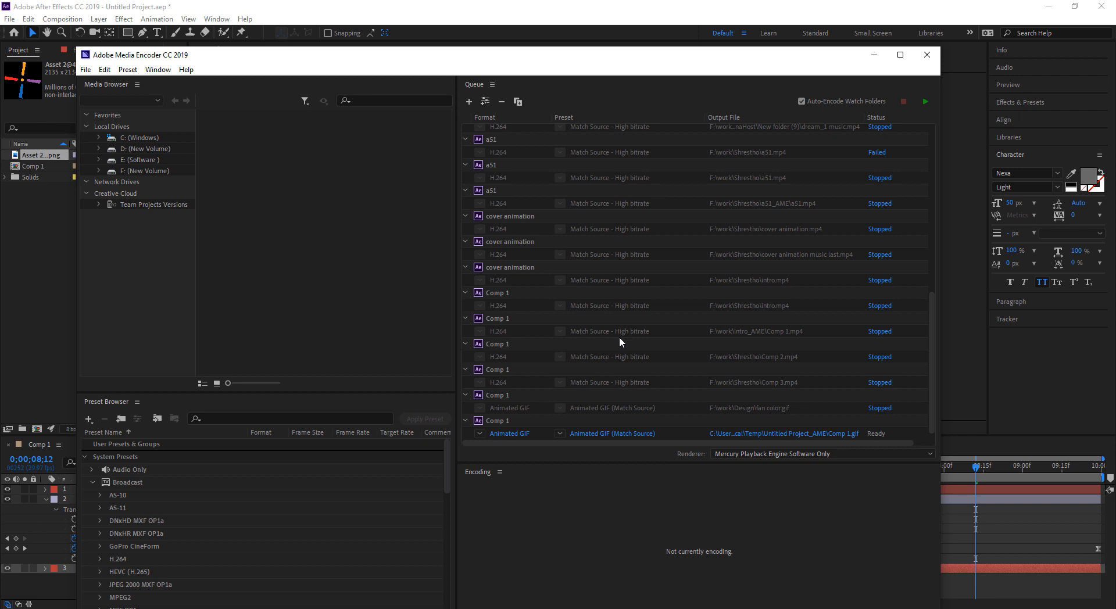
# Step: Set the output location of the newly queued Comp 1 to the Design folder inside F:\work
pyautogui.scroll(-1, 769, 163)
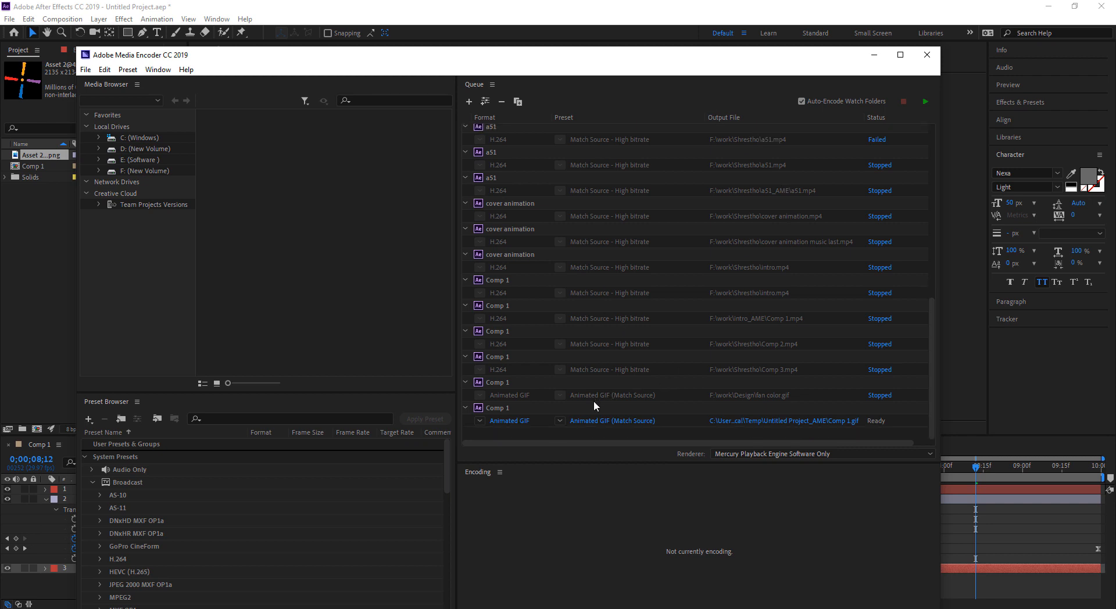
pyautogui.click(779, 423)
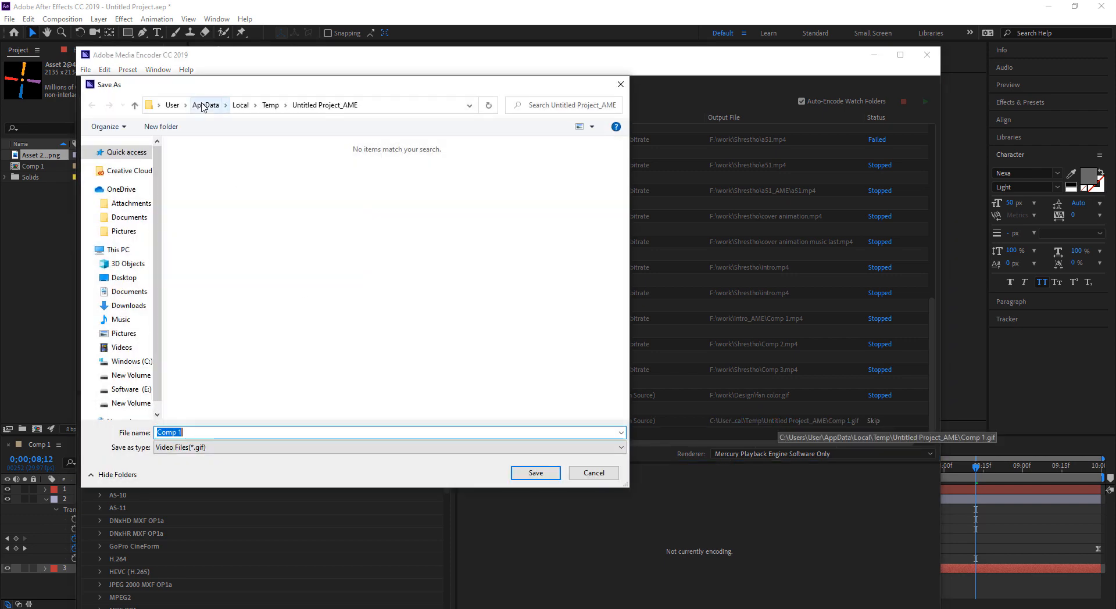
pyautogui.click(206, 105)
pyautogui.click(119, 380)
pyautogui.scroll(-5, 278, 368)
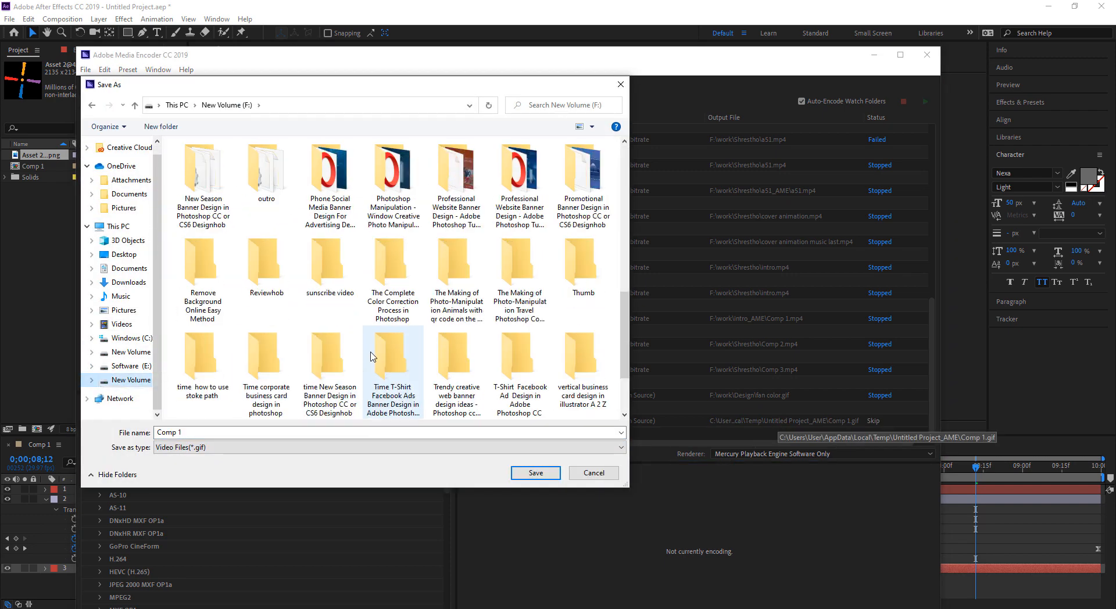
pyautogui.doubleClick(278, 368)
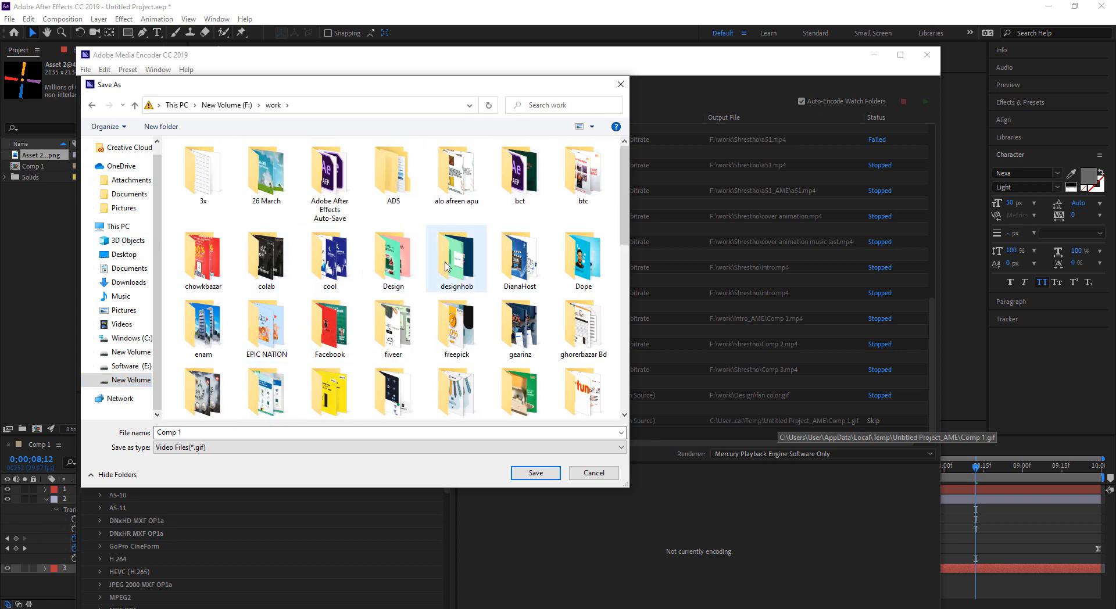
pyautogui.doubleClick(399, 259)
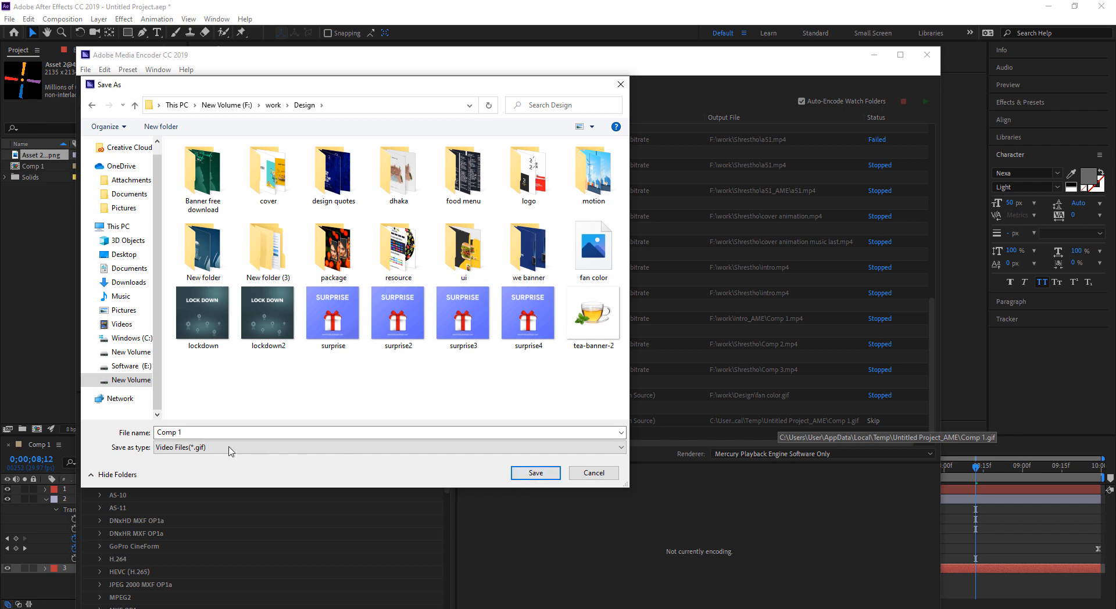
# Step: Name the output file "color fan" and encode the queued animated GIF
pyautogui.click(213, 434)
pyautogui.write('colo')
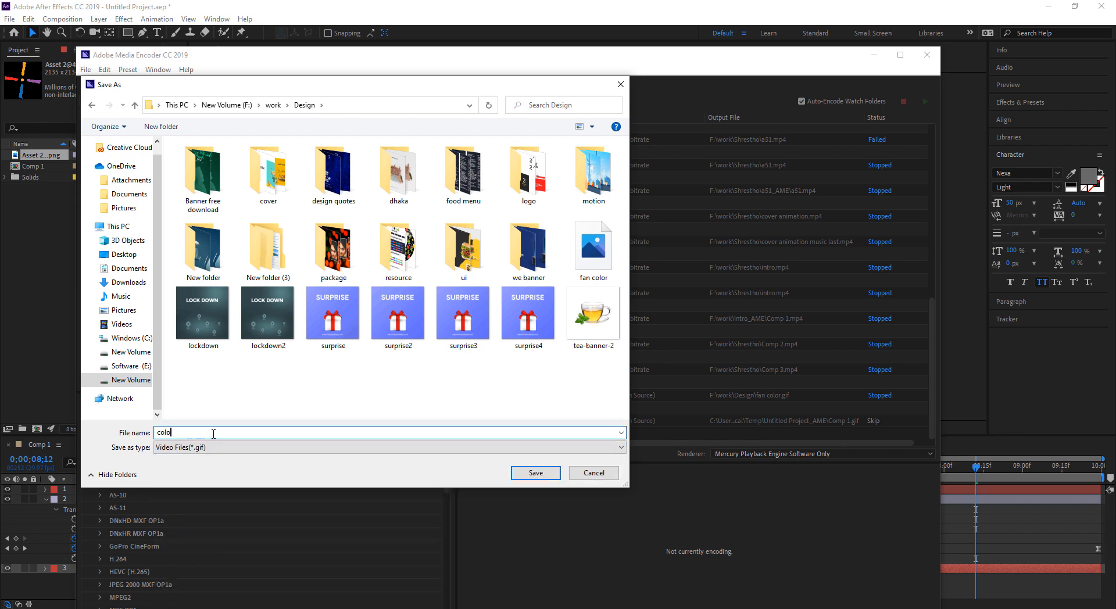
pyautogui.write('r fan')
pyautogui.press('Return')
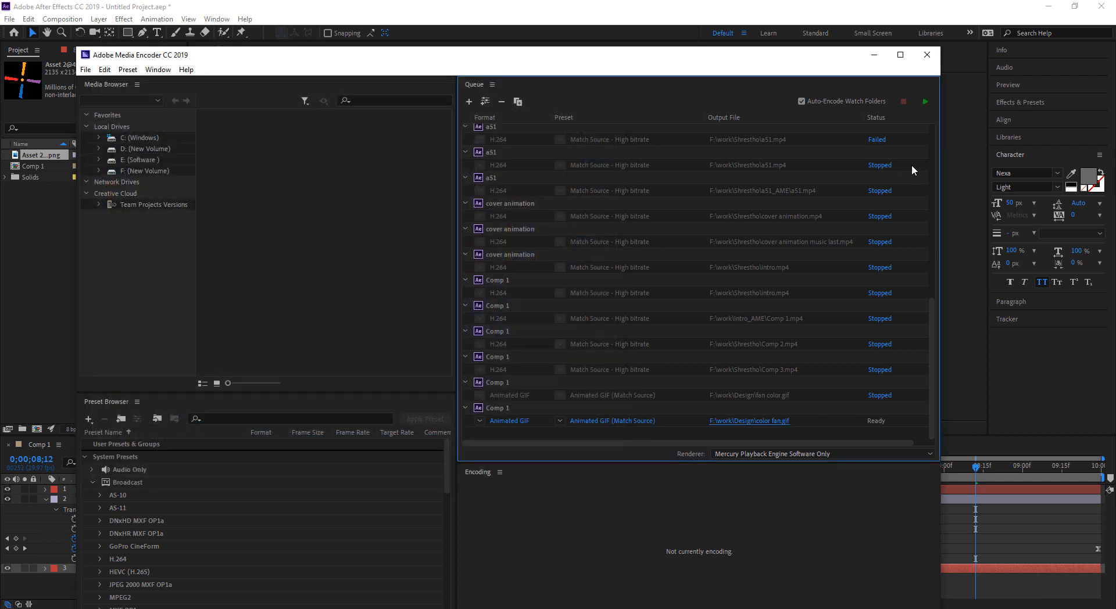
pyautogui.click(925, 103)
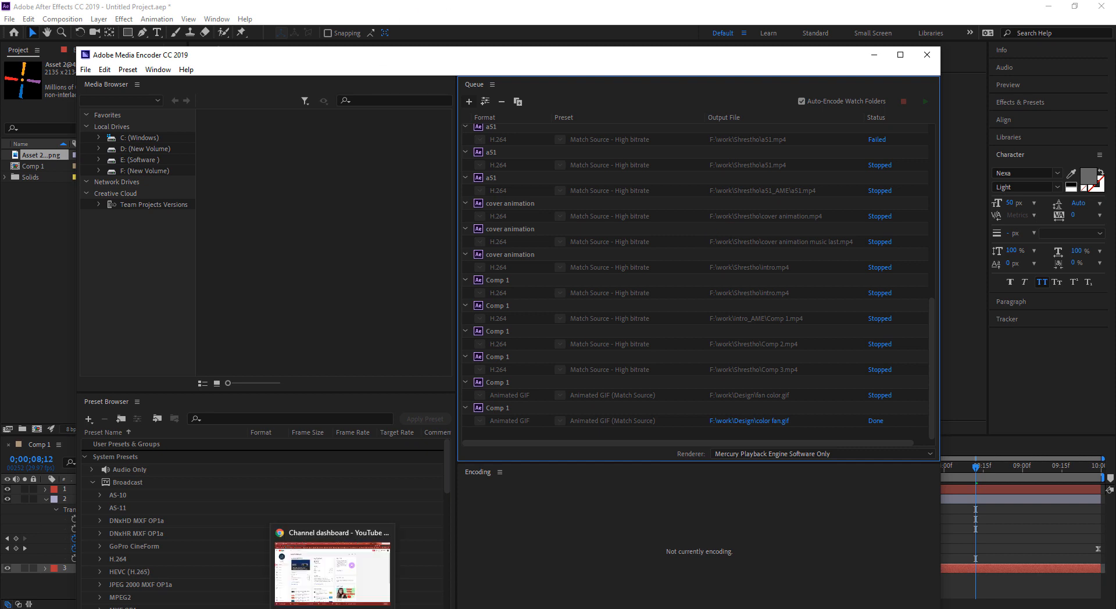
# Step: Switch to File Explorer and open the Design folder inside F:\work
pyautogui.moveTo(133, 608)
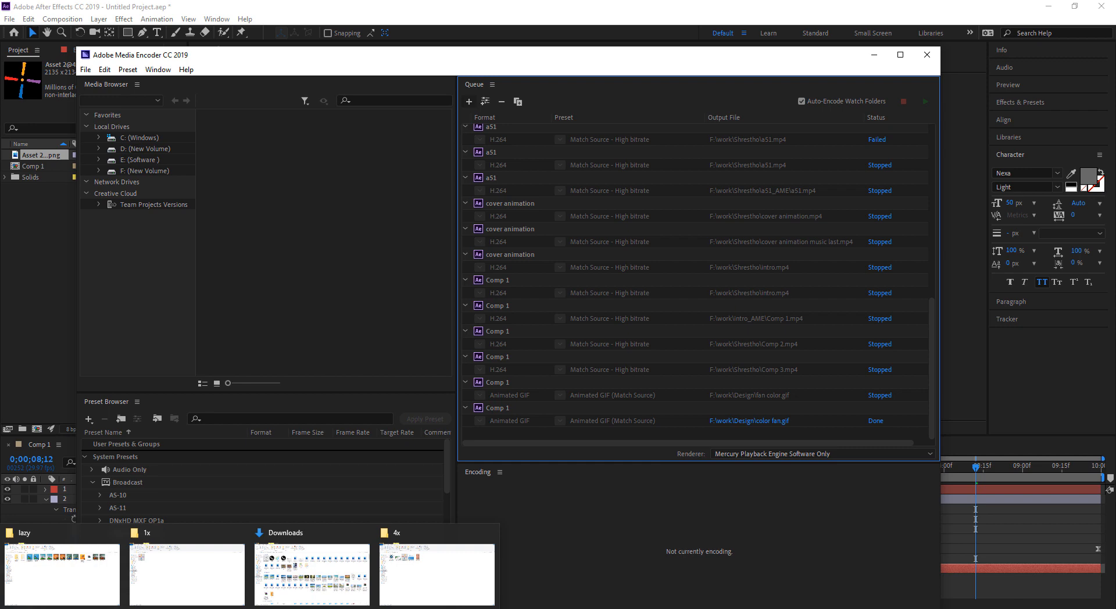
pyautogui.click(30, 584)
pyautogui.click(190, 94)
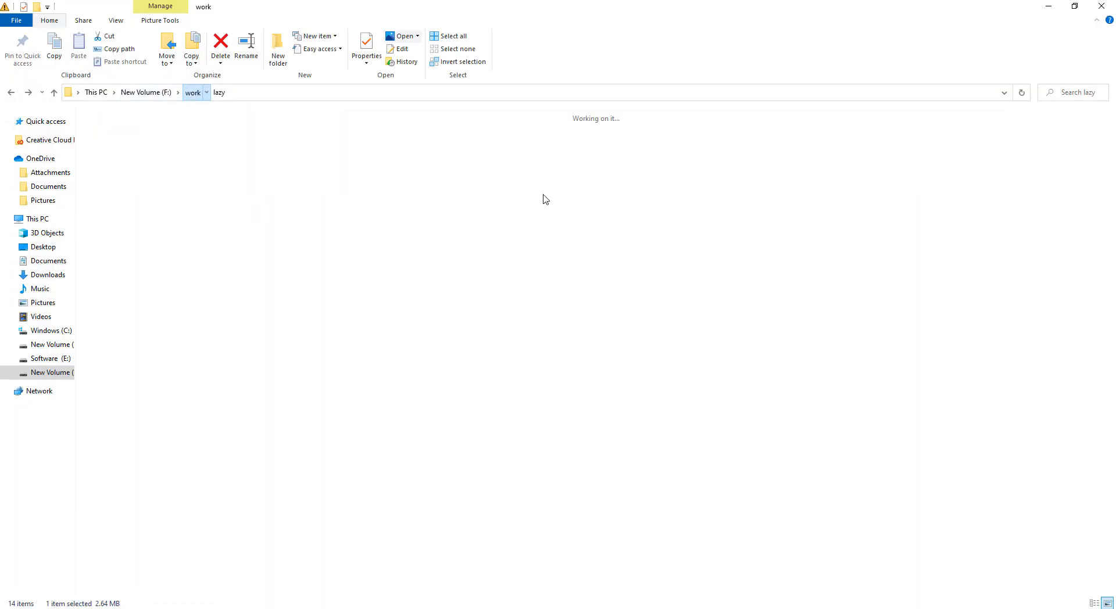
pyautogui.doubleClick(735, 152)
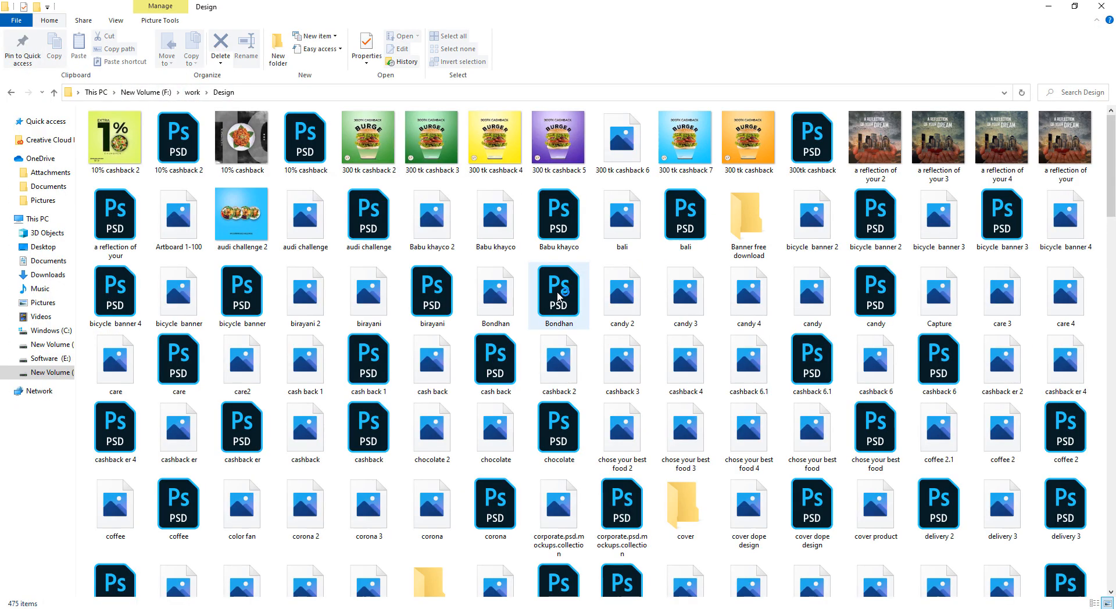
# Step: Find the exported color fan GIF in the Design folder and open it to view the animation
pyautogui.scroll(-5, 558, 298)
pyautogui.scroll(-15, 558, 297)
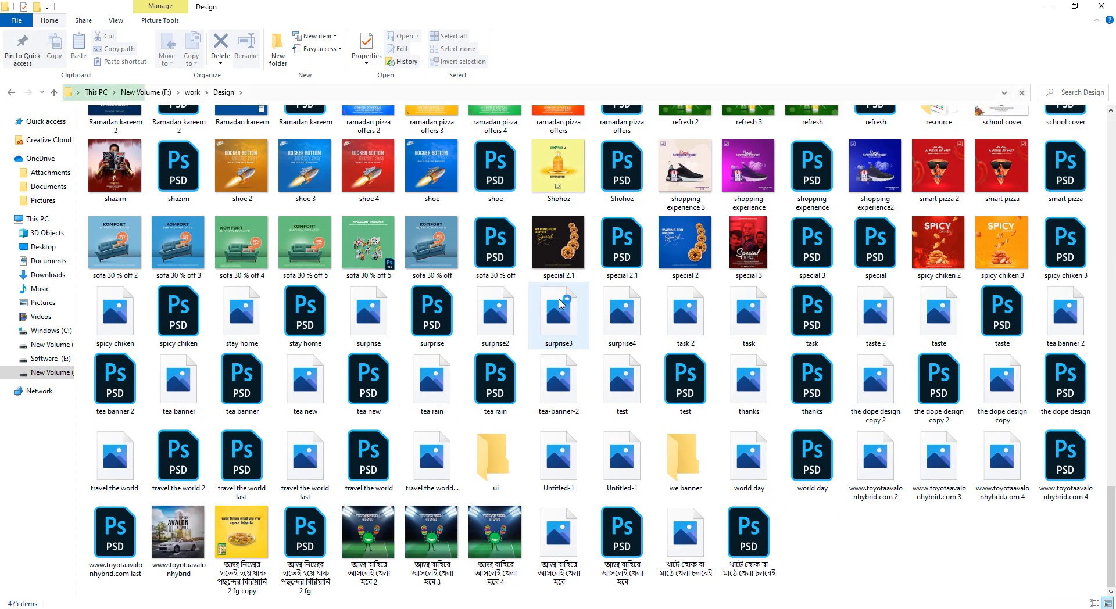
pyautogui.scroll(20, 559, 304)
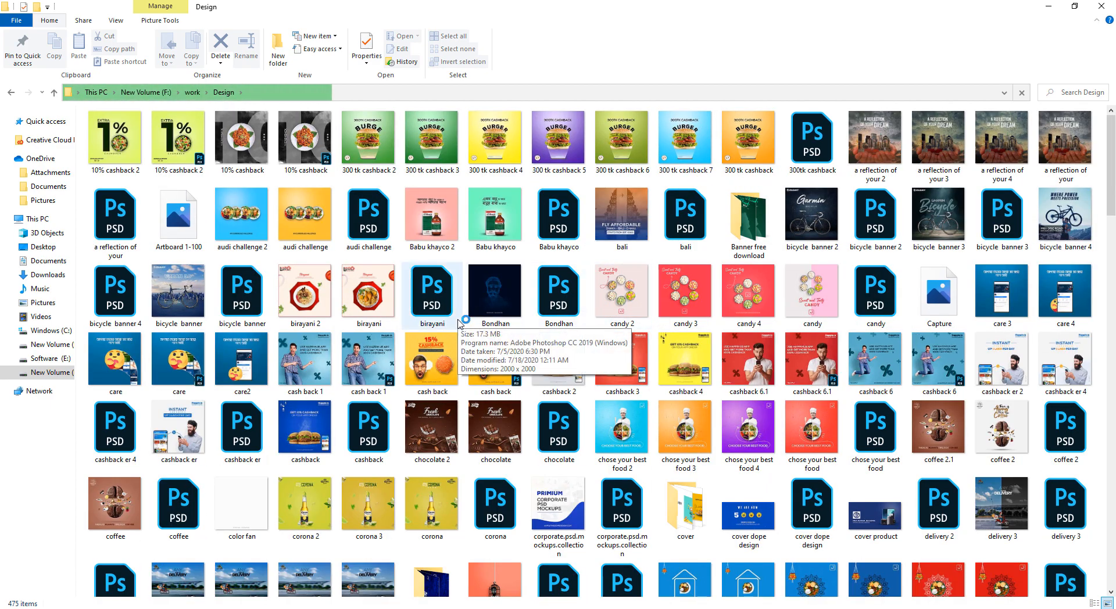
pyautogui.scroll(-12, 459, 322)
pyautogui.scroll(-5, 476, 343)
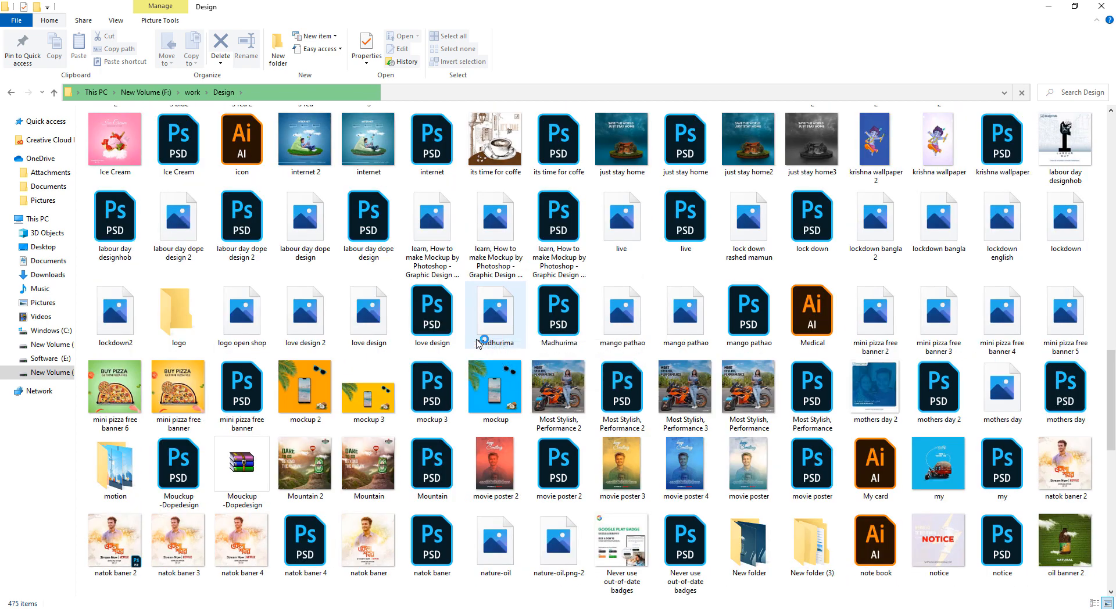
pyautogui.scroll(-9, 463, 329)
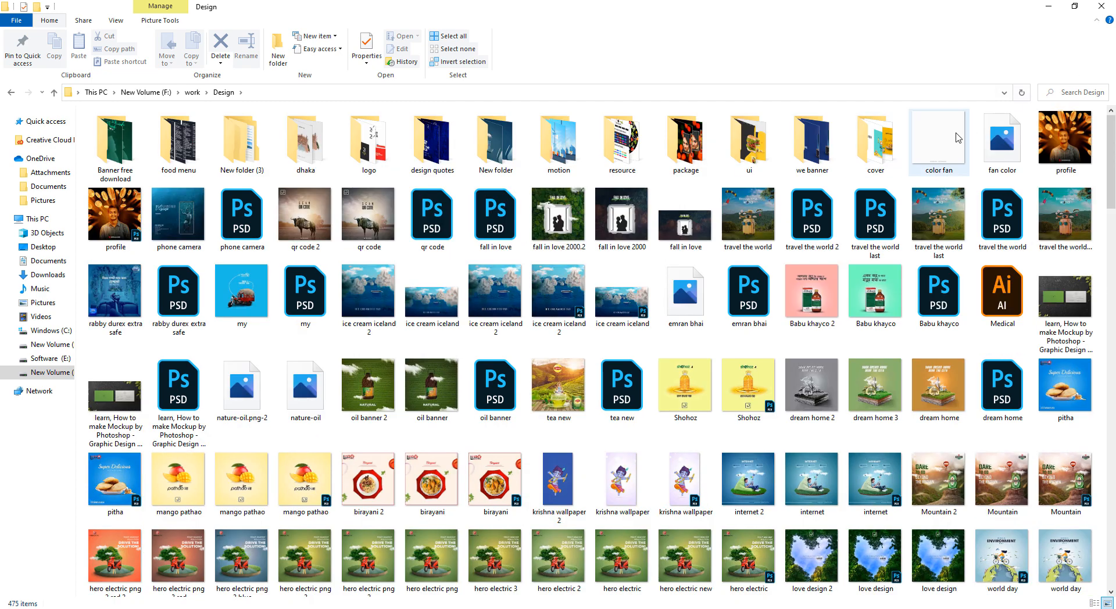
pyautogui.click(958, 138)
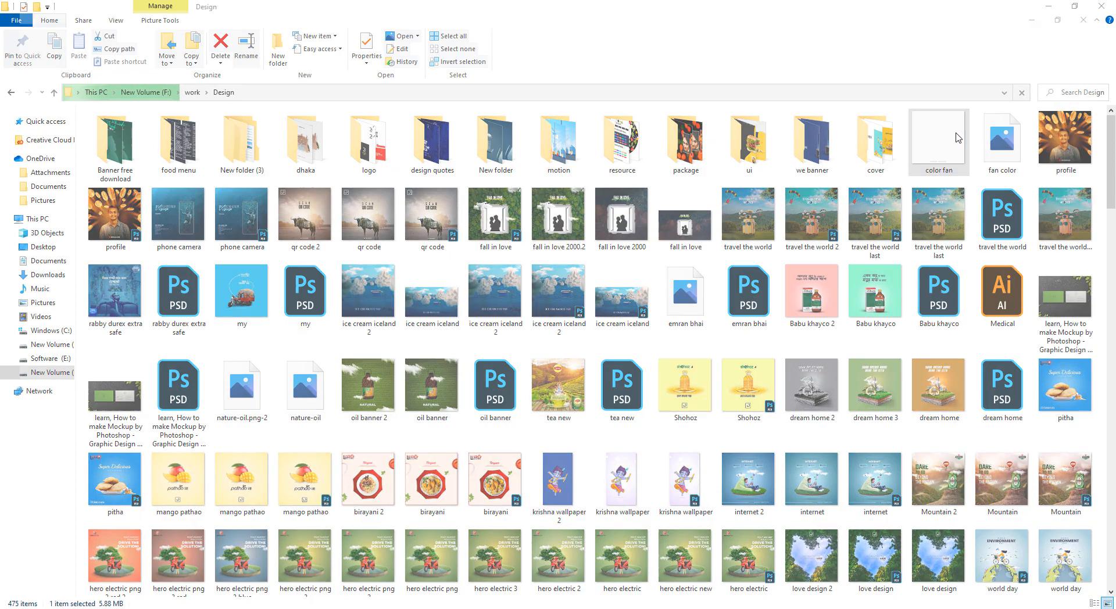
pyautogui.doubleClick(957, 137)
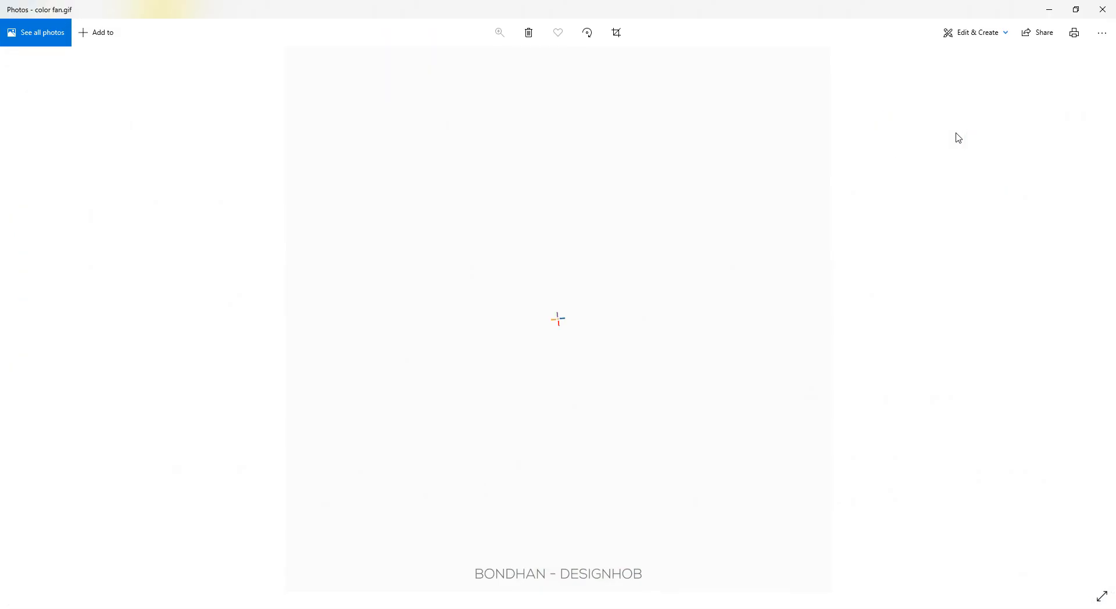